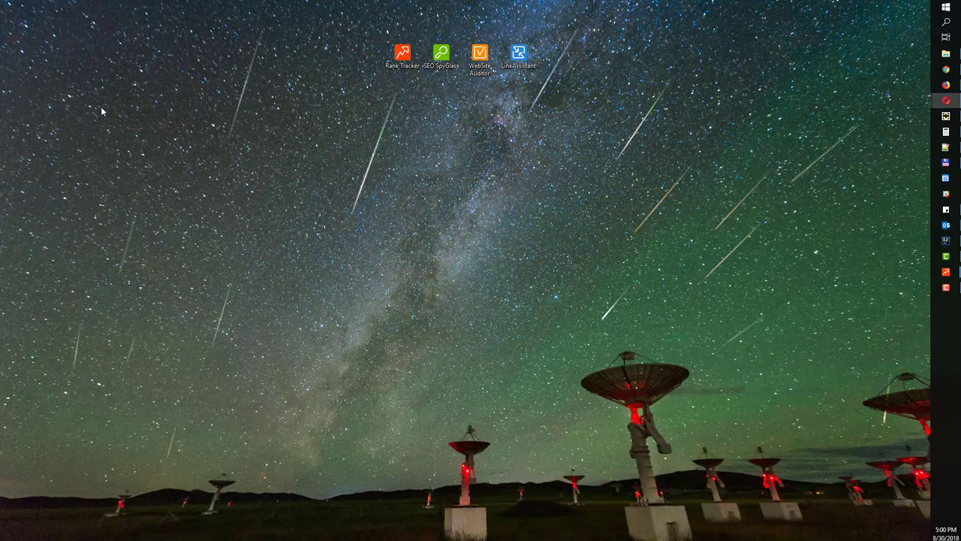
Move the Rank Tracker desktop shortcut below the SEO PowerSuite icon row, then bring Chrome back
left_click_drag(403, 69, 442, 153)
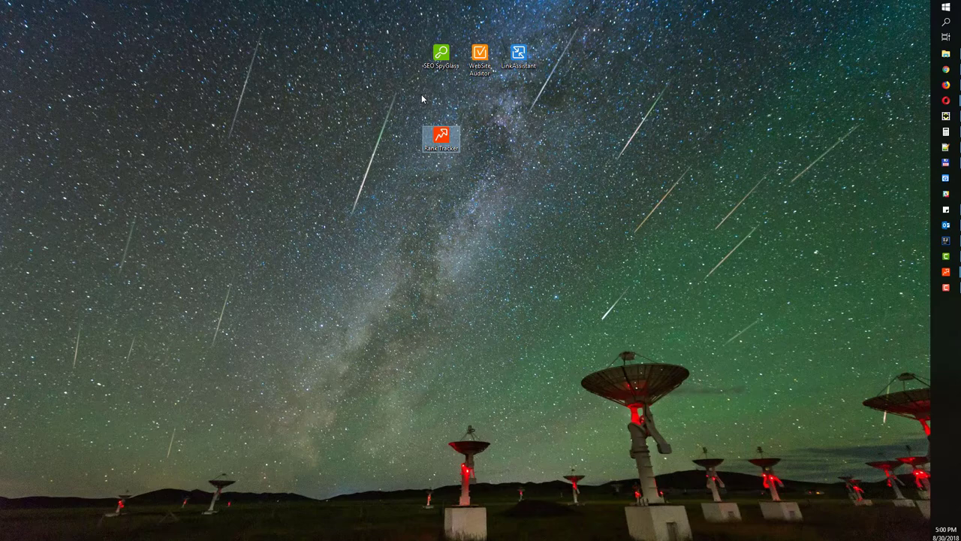
key("alt+Tab")
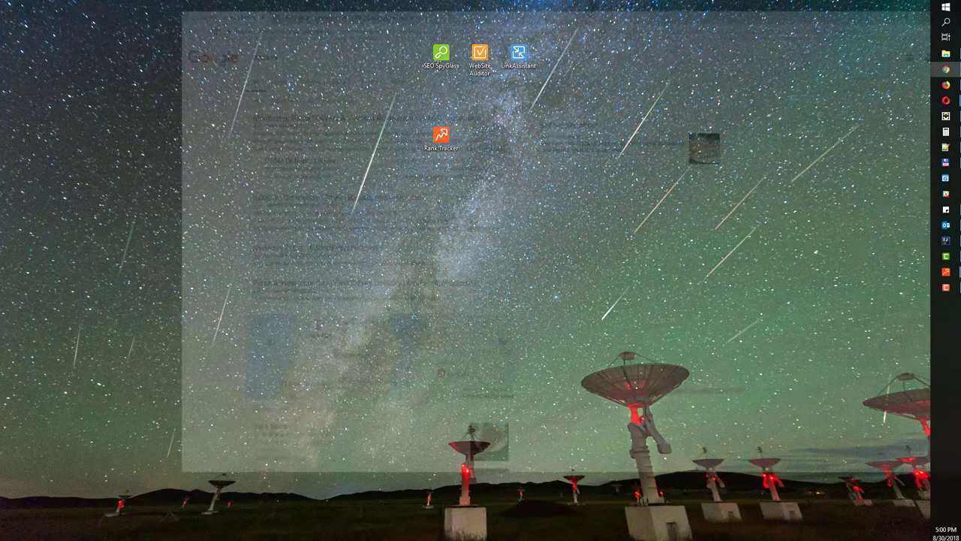
Review the Rank Tracker edition comparison table on Link-Assistant.com, then minimise the browser
left_click(146, 7)
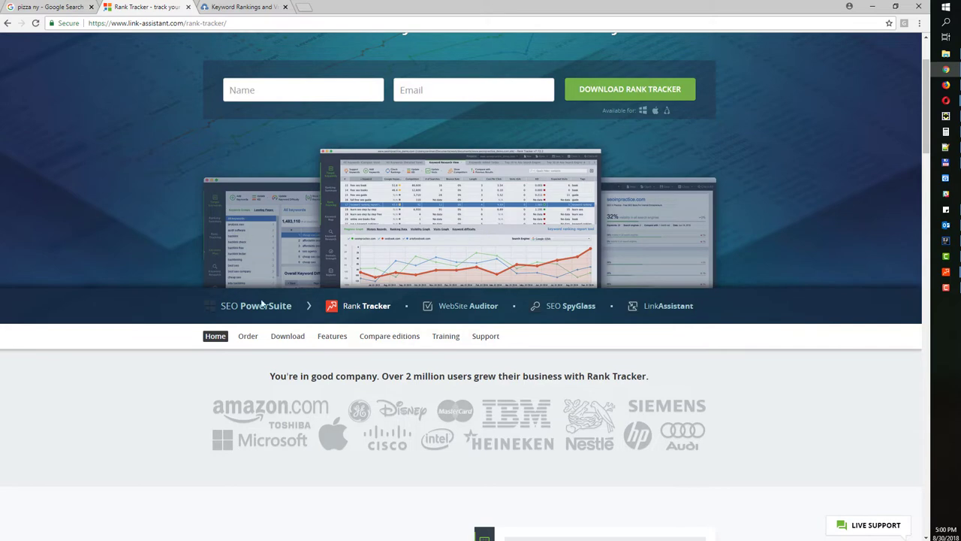
left_click(328, 343)
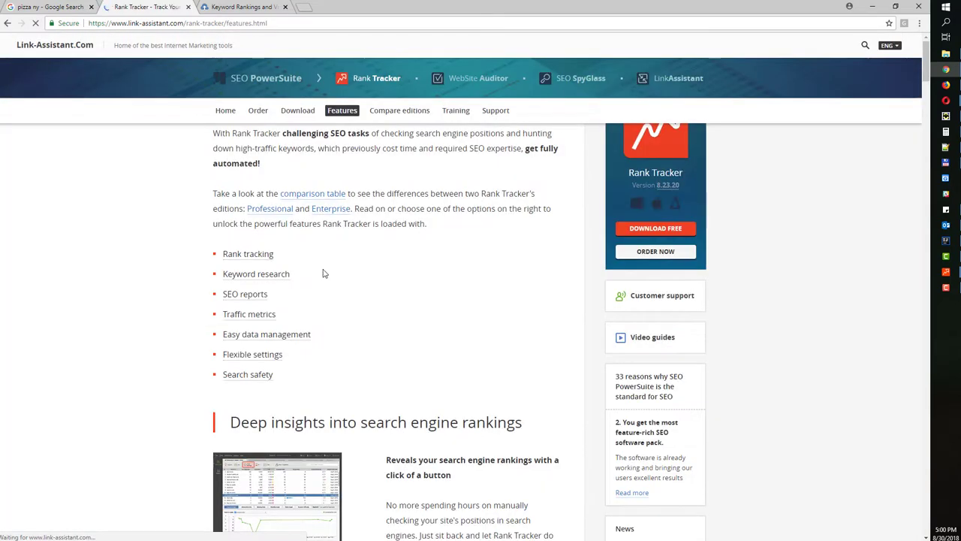
left_click(403, 112)
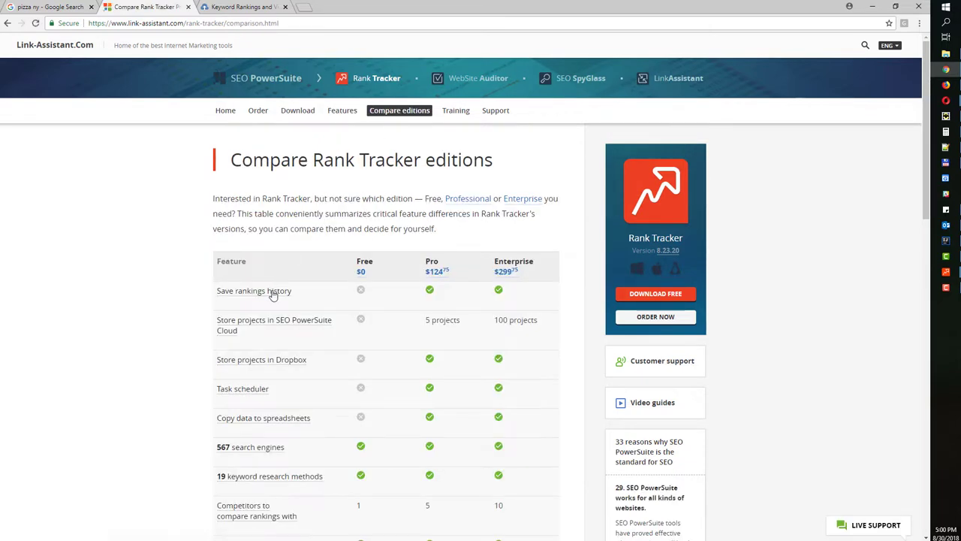
scroll(200, 307, "down", 3)
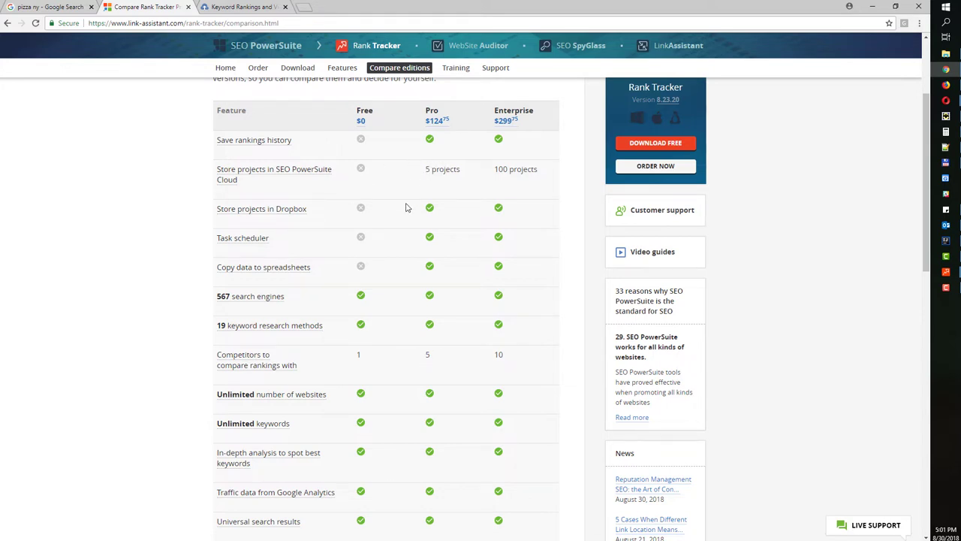
scroll(407, 208, "down", 3)
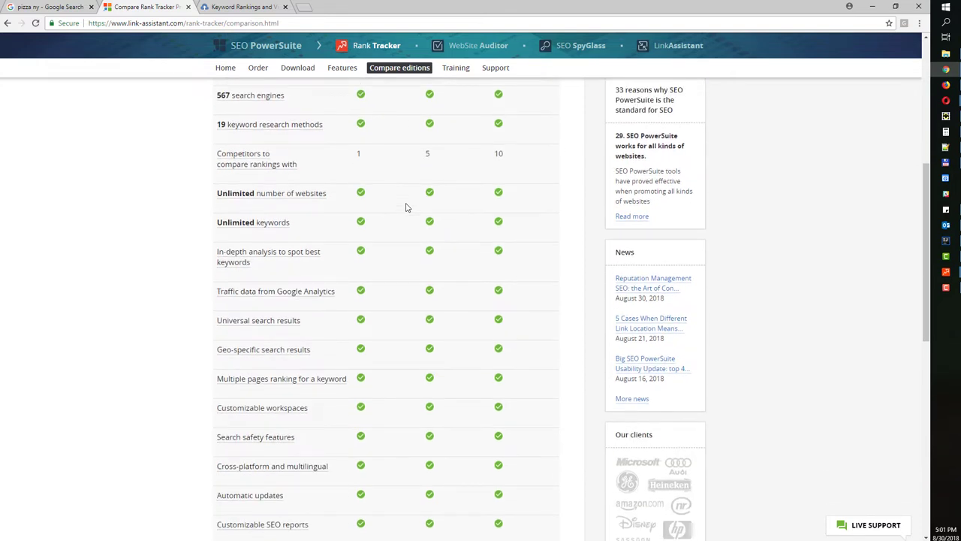
scroll(407, 207, "up", 1)
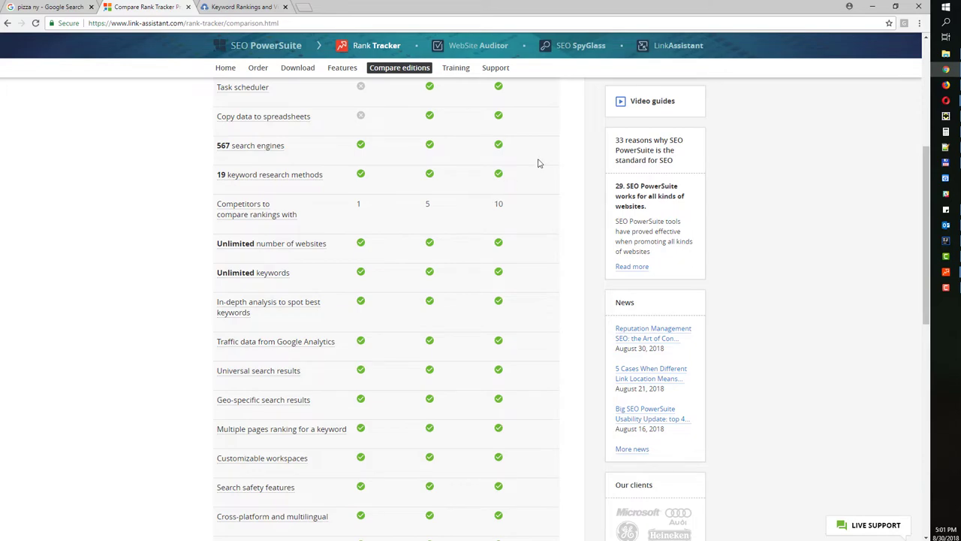
left_click(872, 6)
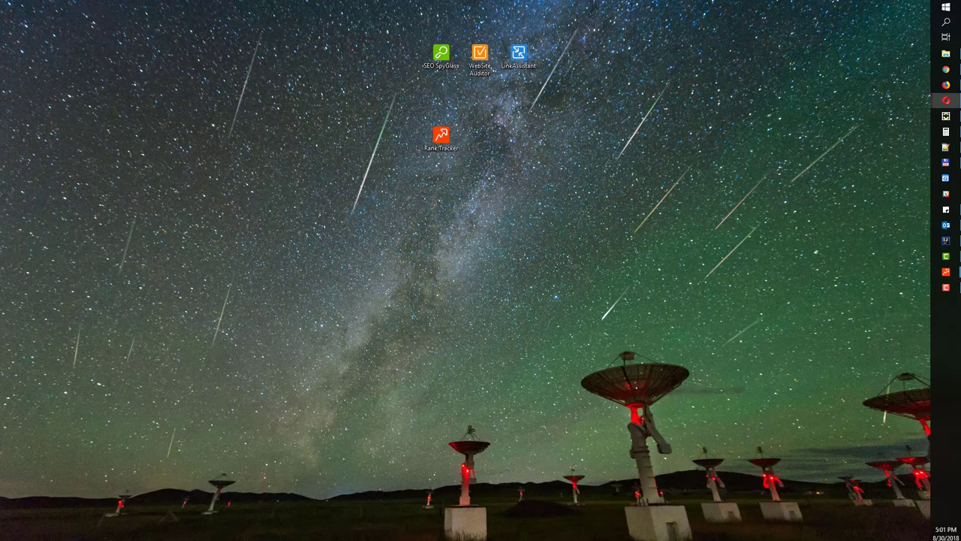
Start a new Rank Tracker project for the site seopowersuite.com
key("alt+Tab")
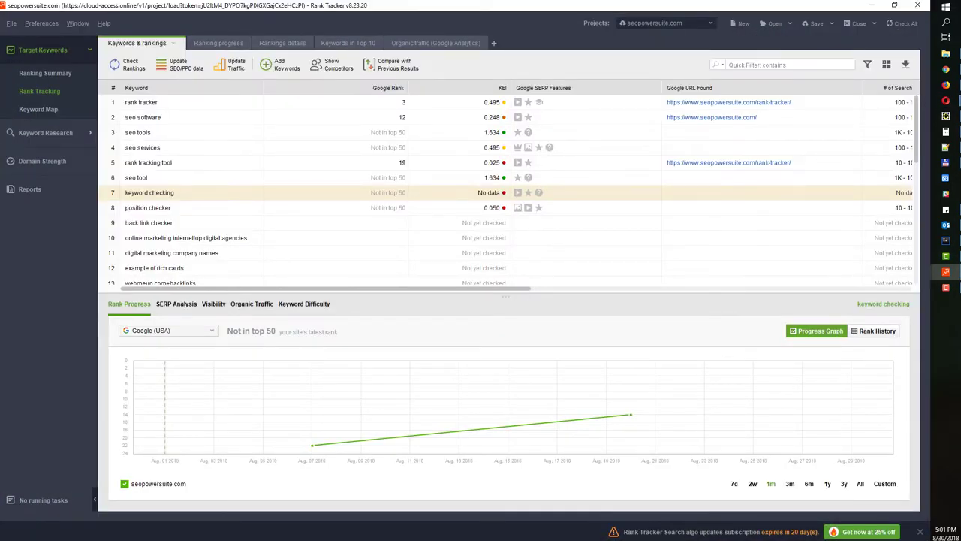
left_click(752, 24)
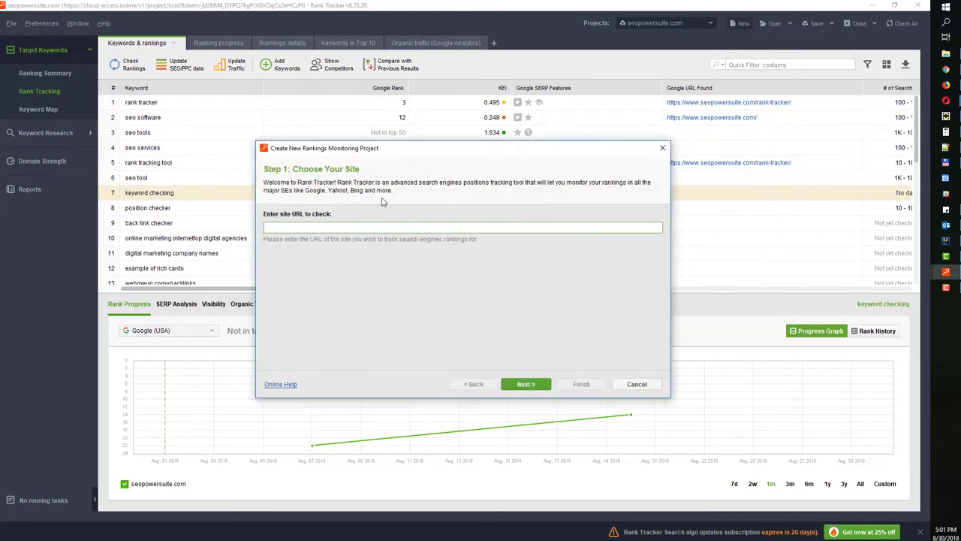
left_click_drag(402, 152, 368, 150)
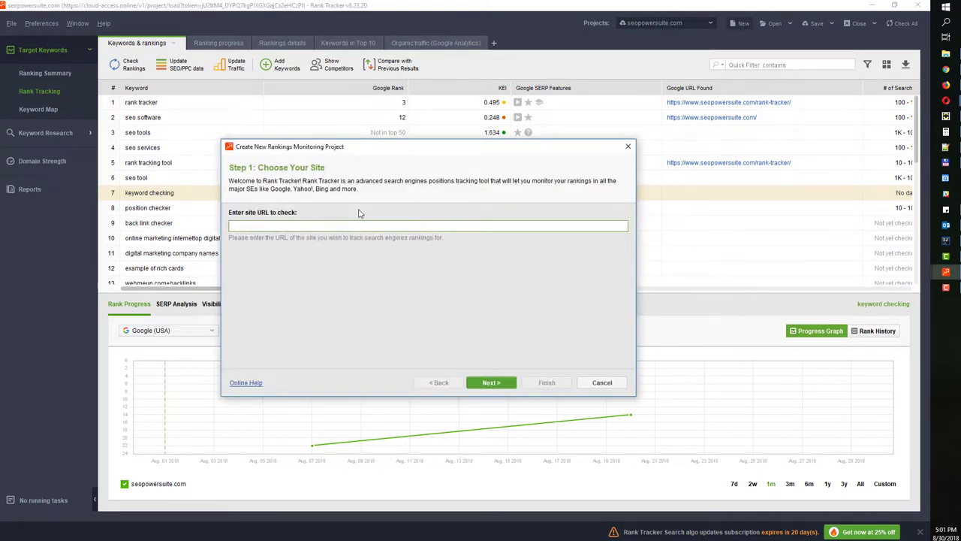
type("seopowersuite.com")
left_click(484, 382)
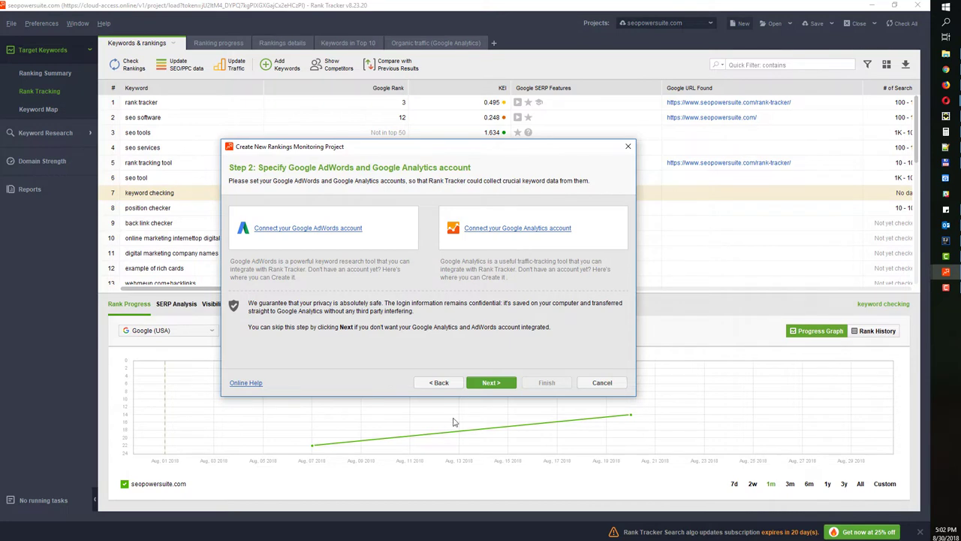
Skip AdWords/Analytics and replace the prefilled keywords with 'seo tool' and 'seo software'
left_click(491, 383)
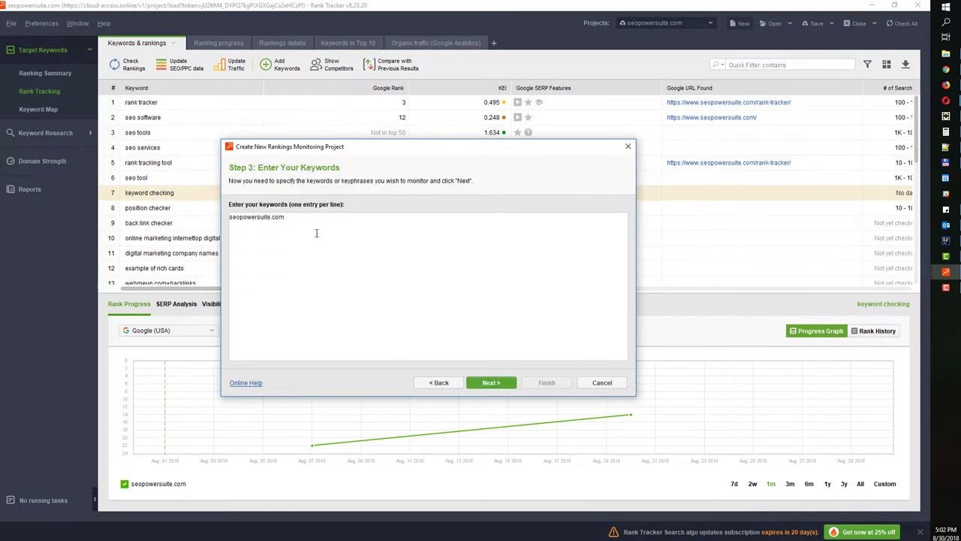
left_click(228, 217)
key("ctrl+a")
key("Delete")
type("seo tool")
key("Return")
type("seo software")
left_click(494, 382)
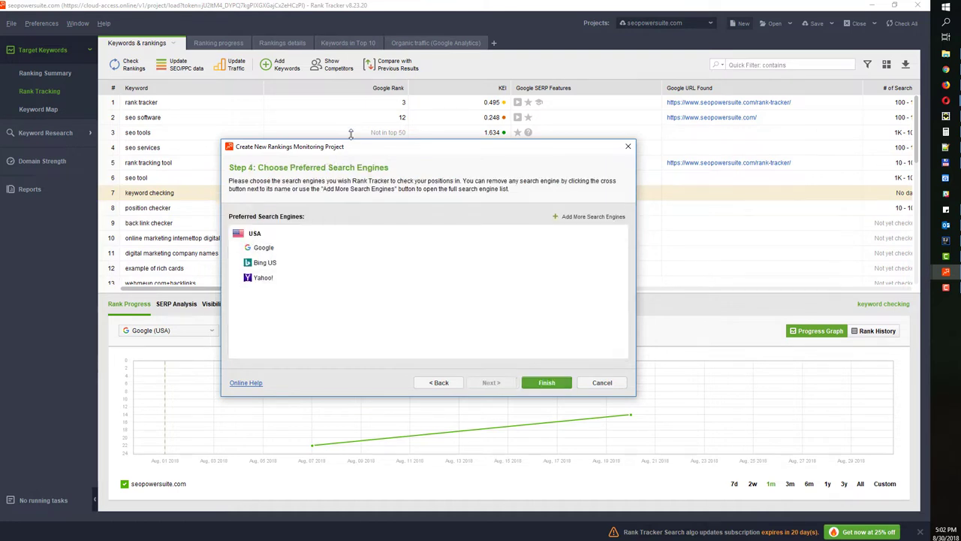
Enlarge the wizard and browse the full list of available search engines at Step 4
left_click_drag(350, 140, 350, 111)
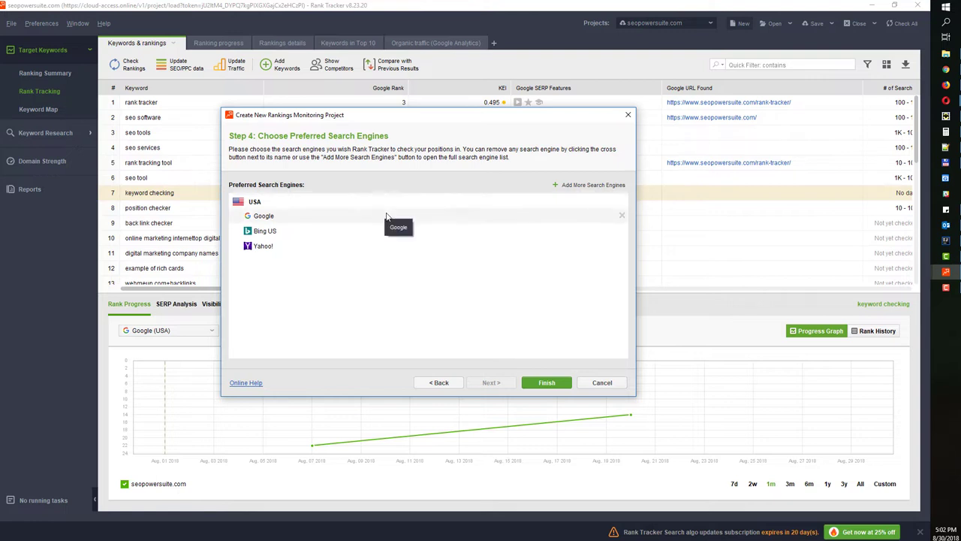
left_click(586, 185)
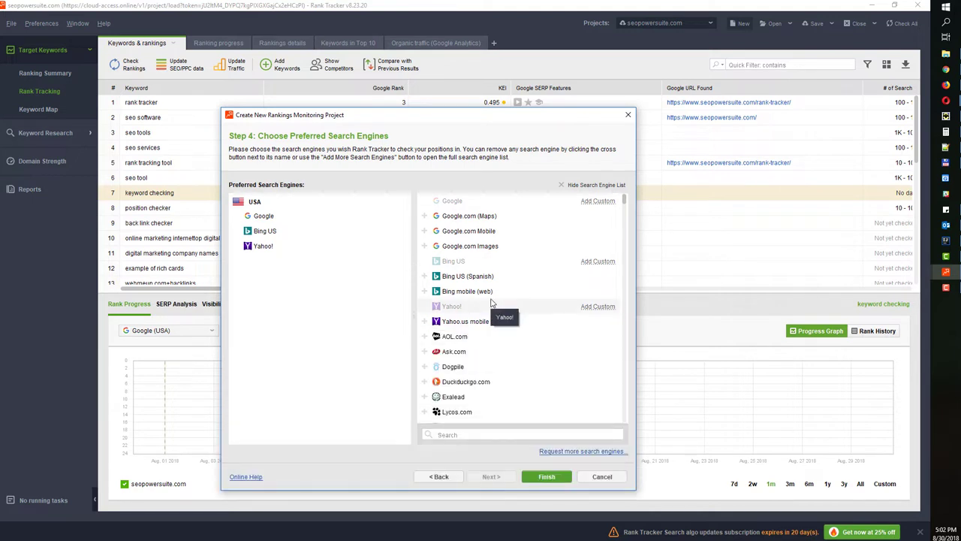
scroll(511, 330, "down", 10)
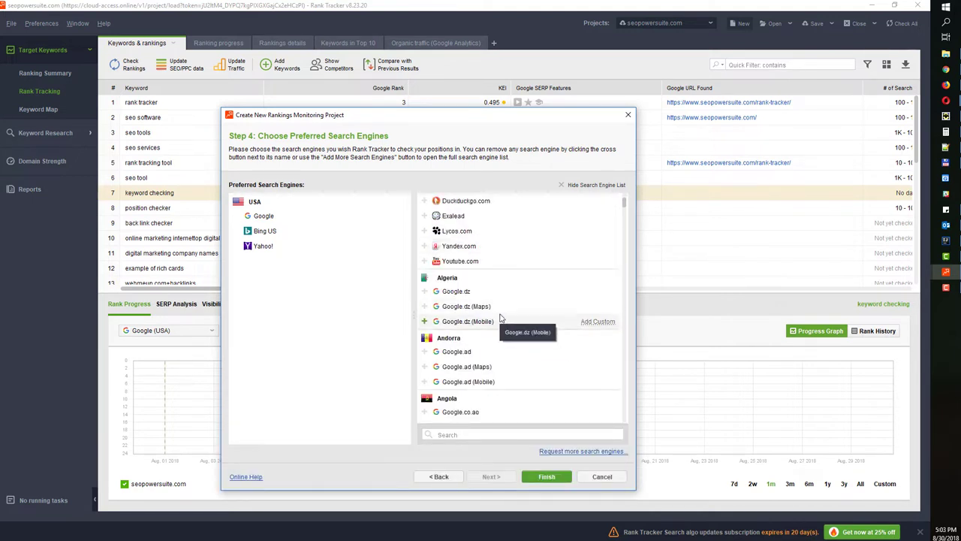
scroll(599, 431, "down", 5)
scroll(541, 338, "up", 15)
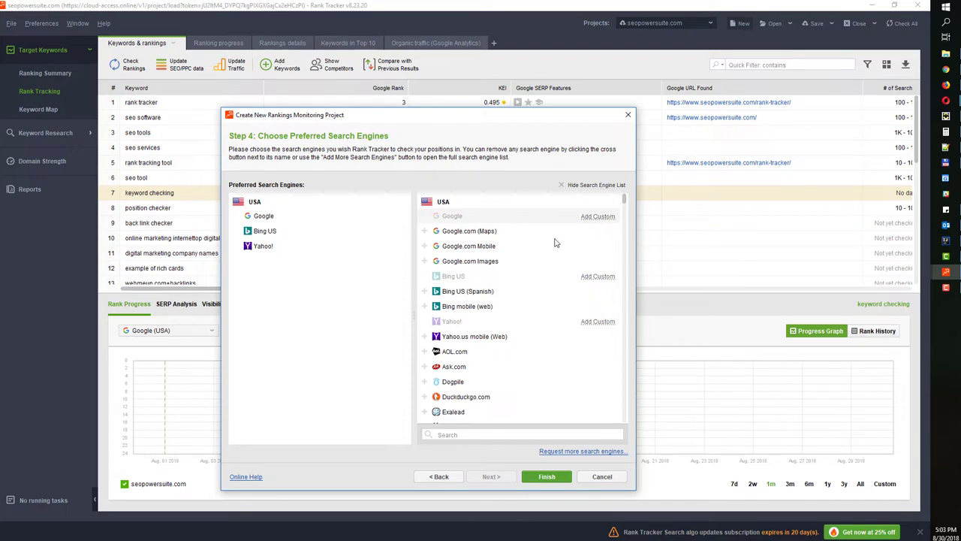
Add a custom Google engine with its preferred location set to New York
left_click(597, 216)
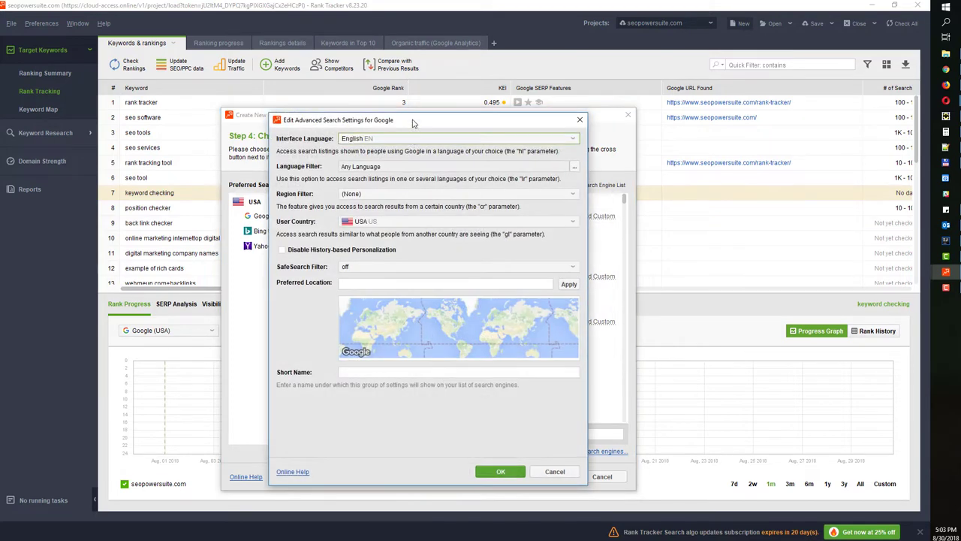
left_click(331, 243)
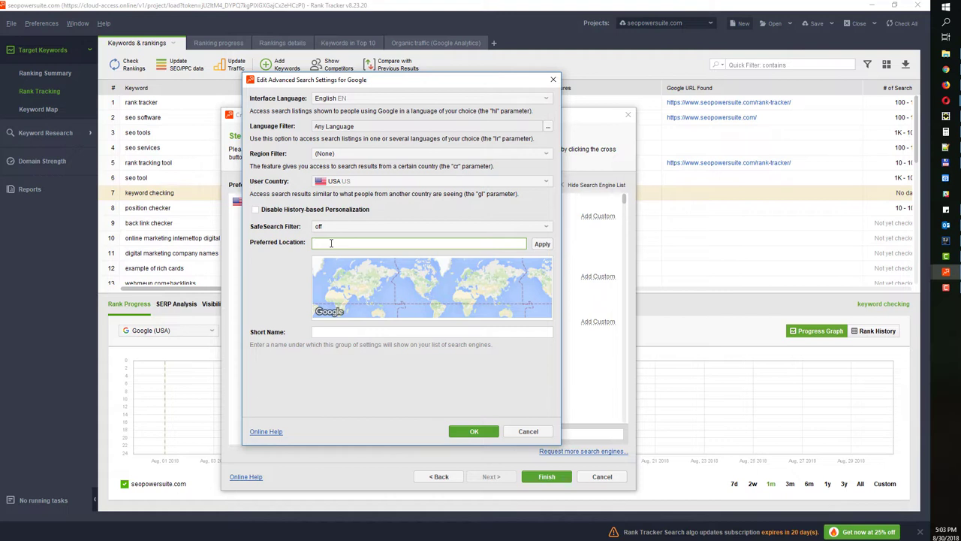
type("New Yo")
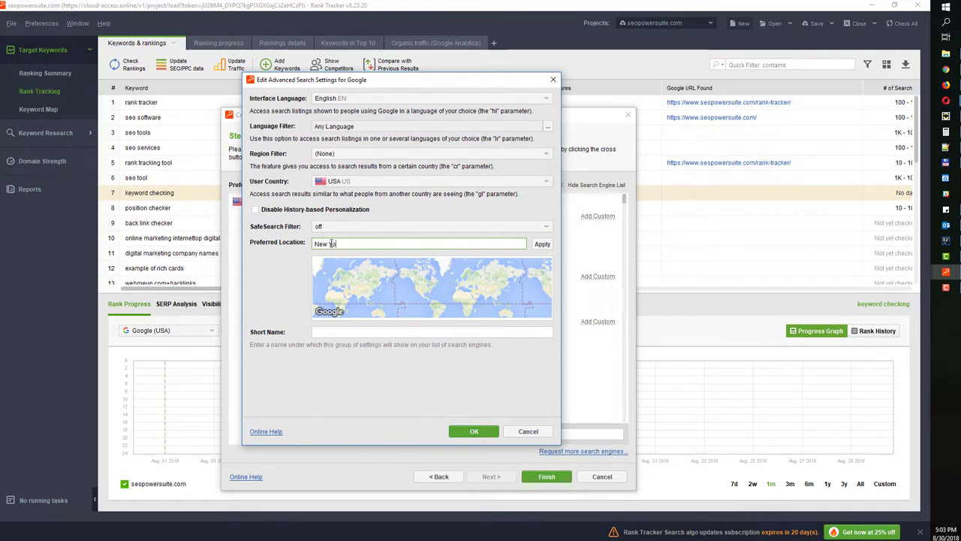
type("rk")
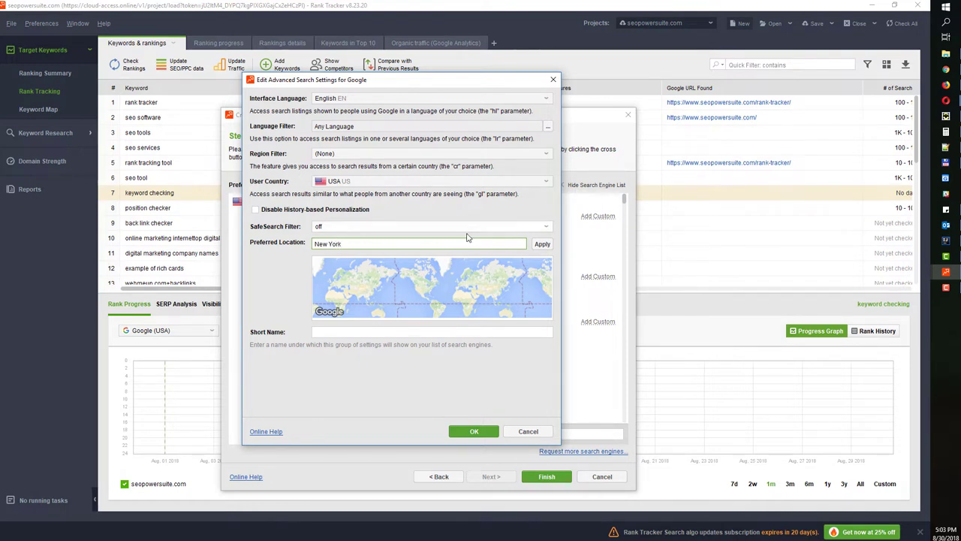
left_click(541, 246)
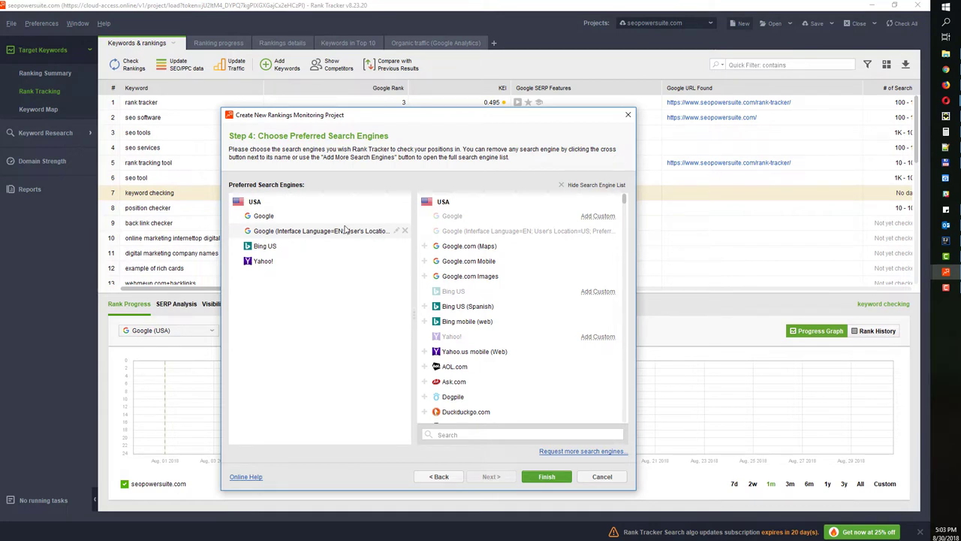
Open Edit Advanced Search Settings via Add Custom on the Google row
left_click(595, 217)
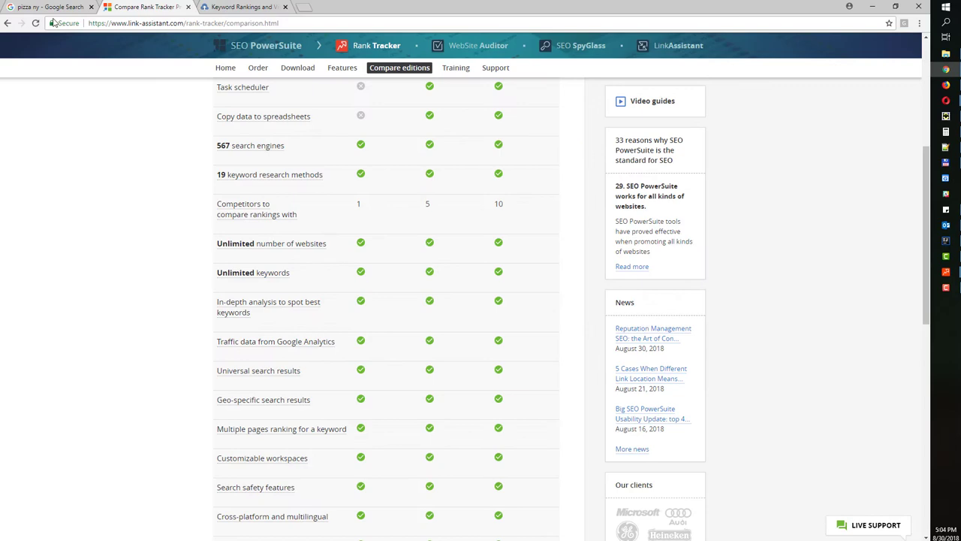
Check Google's settings and search tools on the pizza ny results, then return to Rank Tracker
left_click(41, 9)
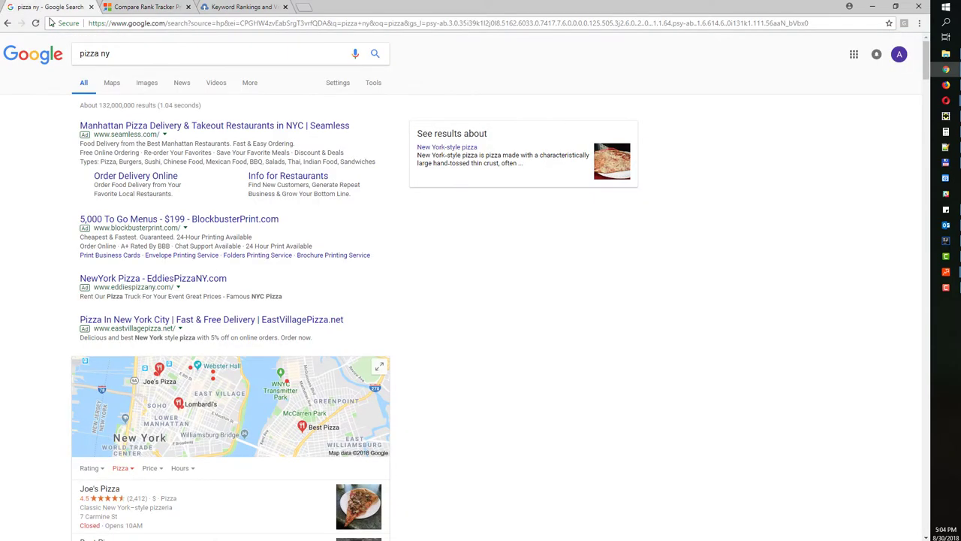
left_click(338, 83)
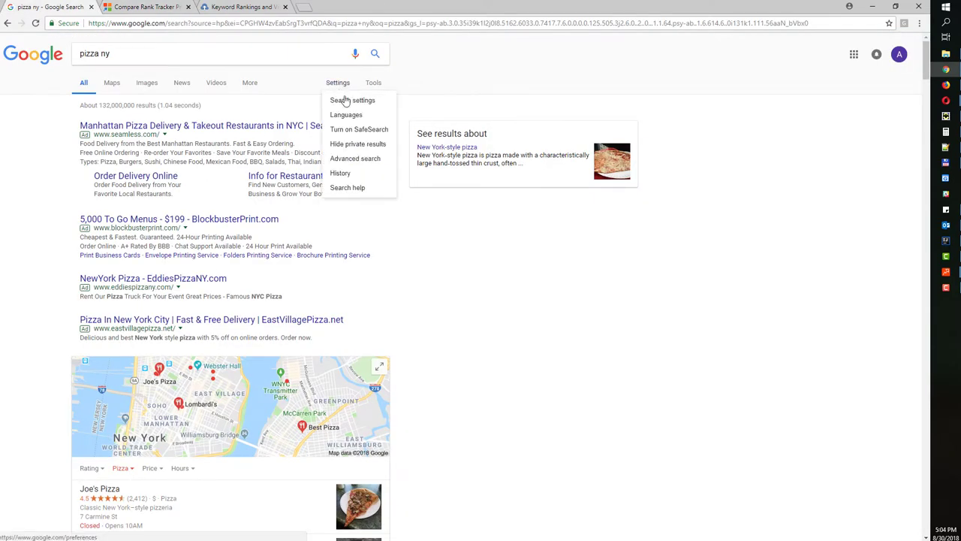
left_click(345, 102)
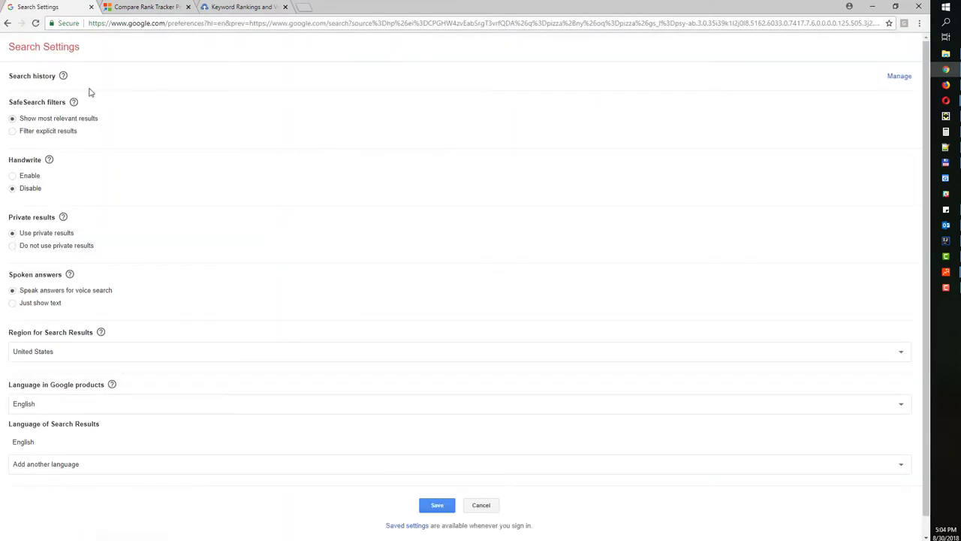
left_click(9, 22)
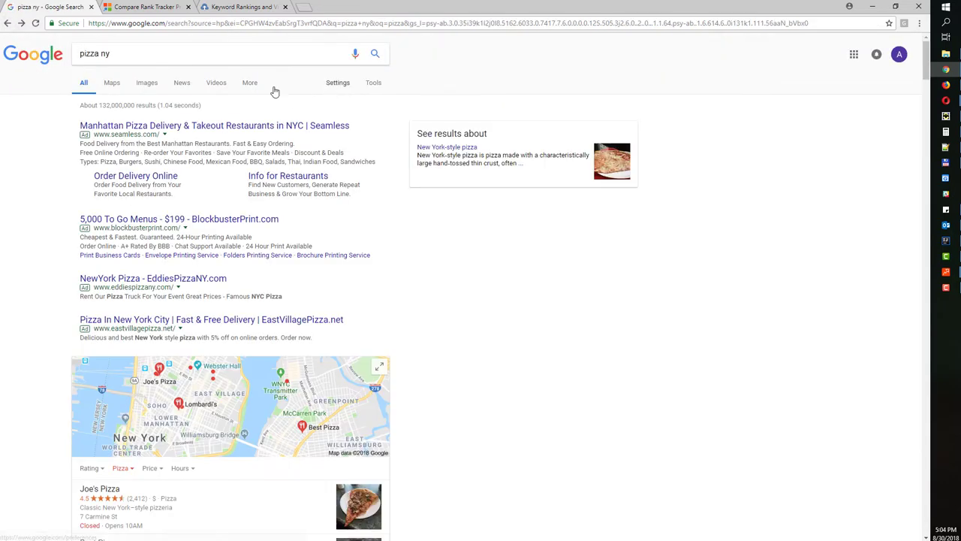
left_click(252, 84)
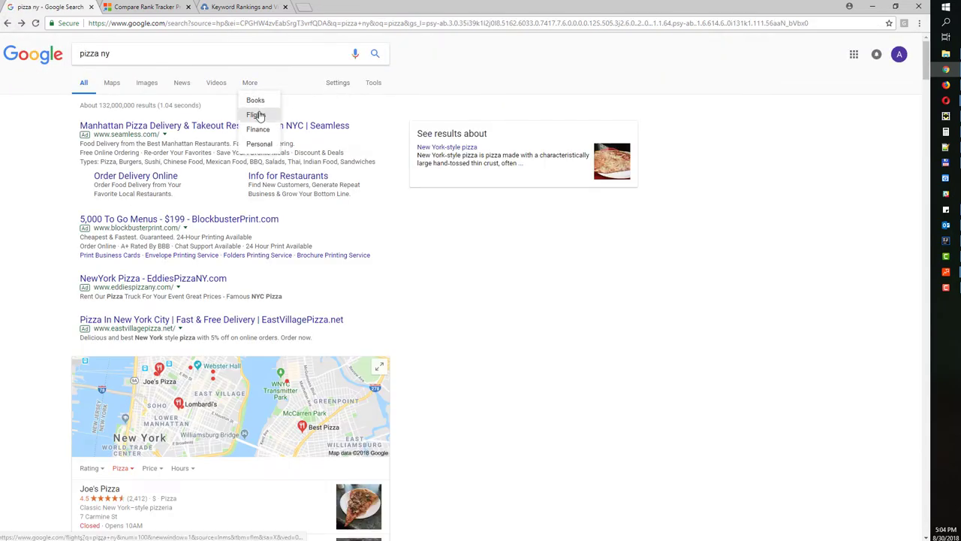
left_click(373, 85)
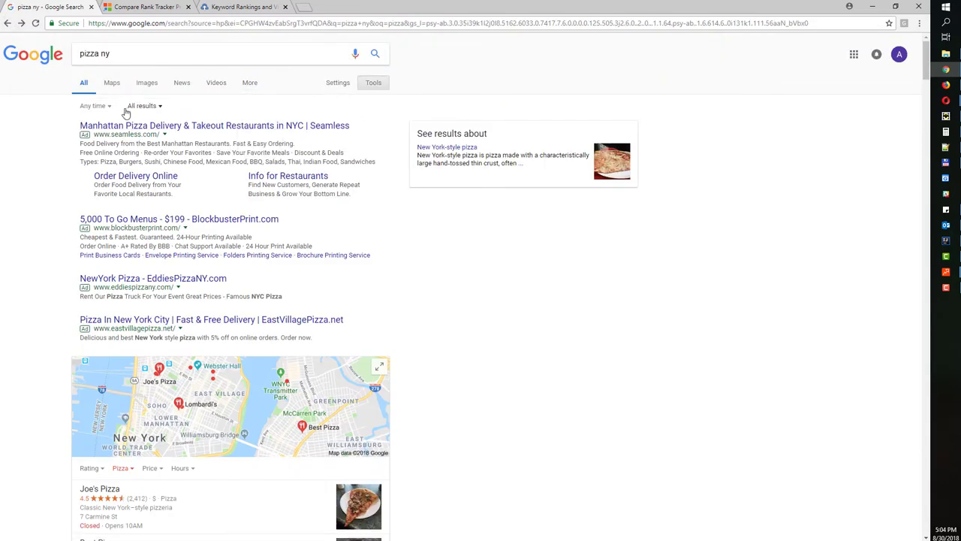
key("alt+Tab")
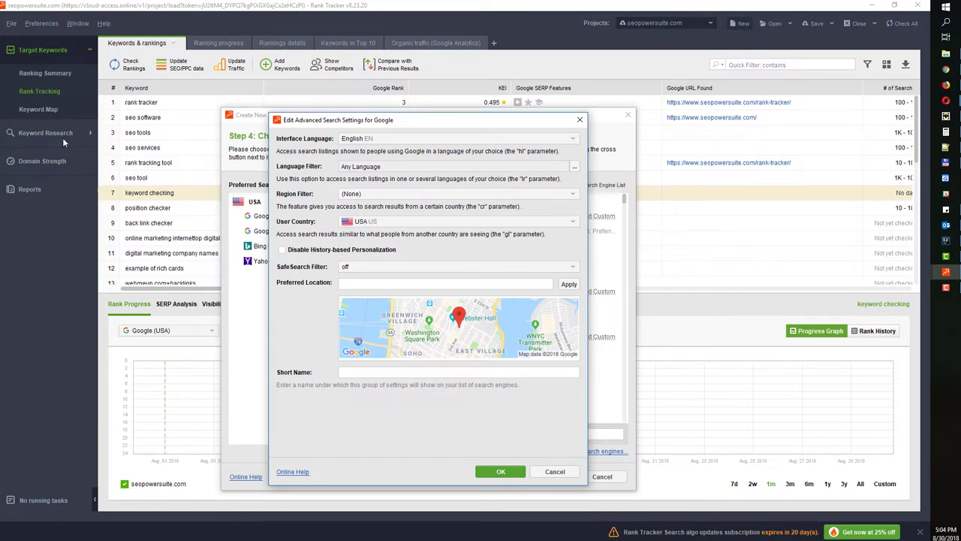
Compare against the Chrome results, then close the advanced settings to finish the seopowersuite.com project
key("alt+Tab")
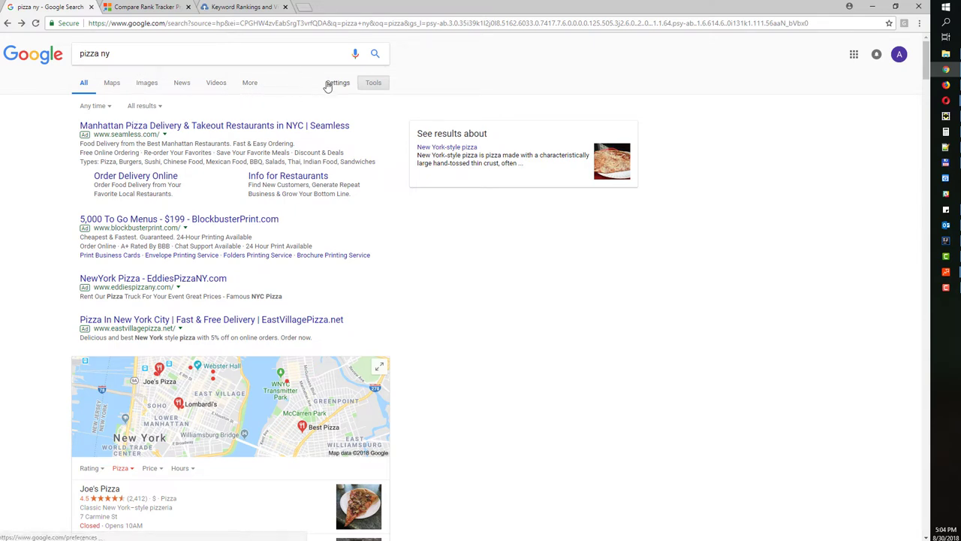
left_click(873, 6)
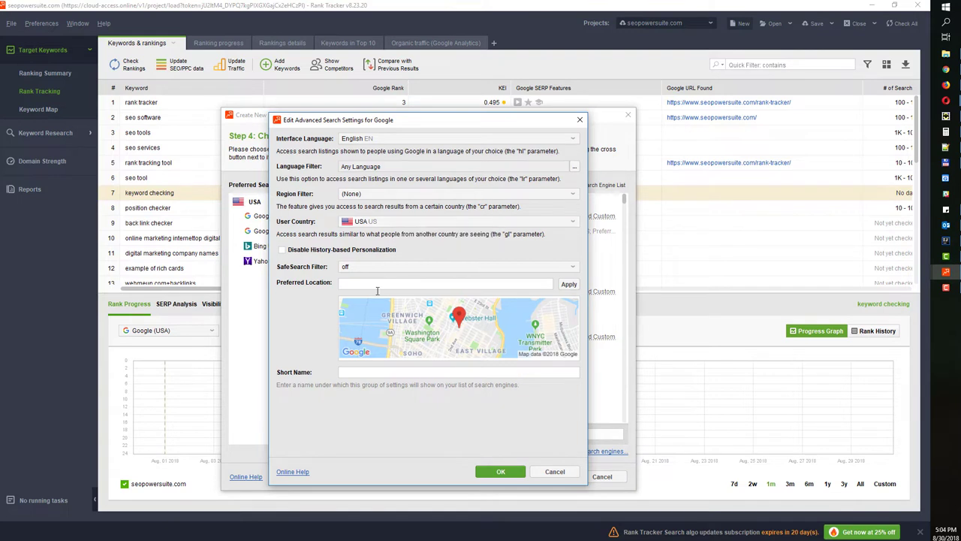
left_click(354, 284)
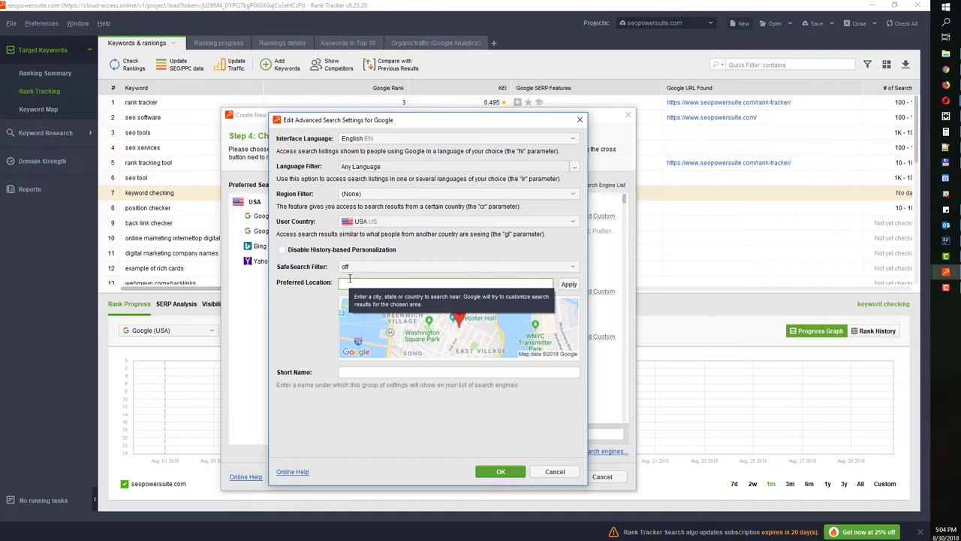
left_click(580, 120)
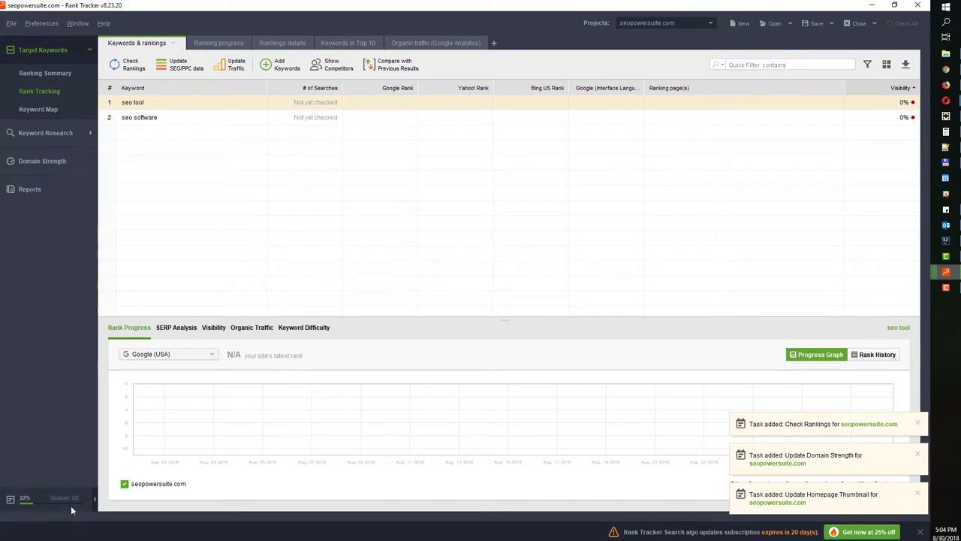
Load the cloud seopowersuite.com project, enlarge the table, widen the Keyword column and select the top rows
left_click(661, 22)
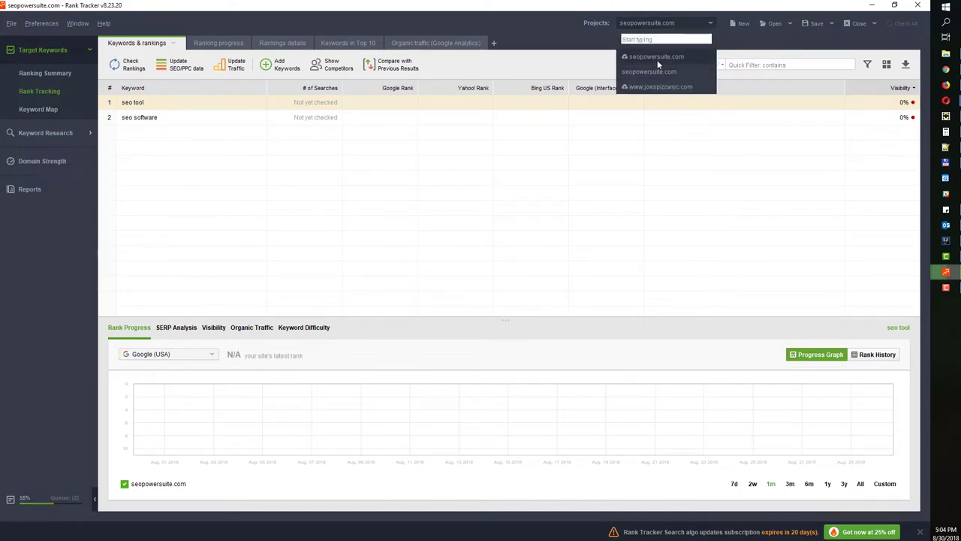
left_click(657, 68)
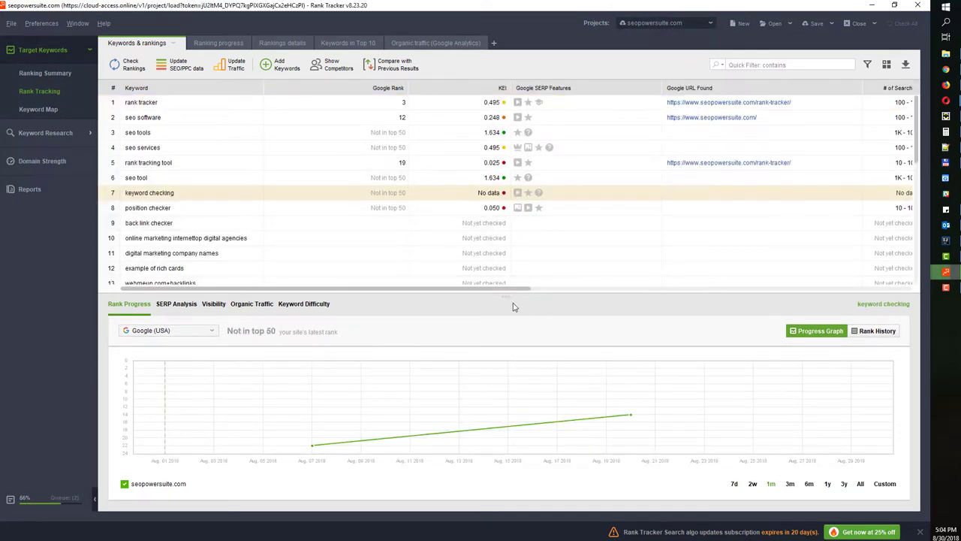
left_click_drag(509, 296, 505, 319)
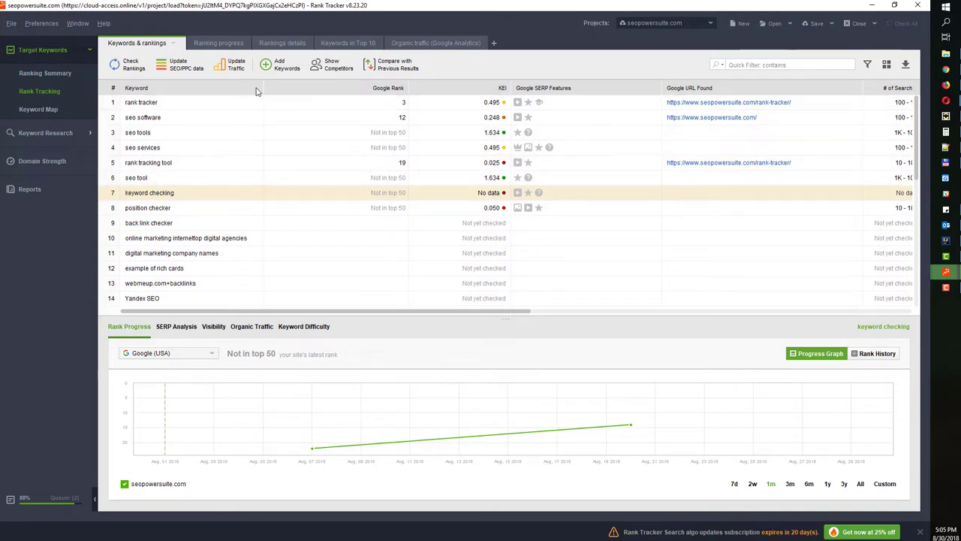
left_click_drag(267, 82, 312, 83)
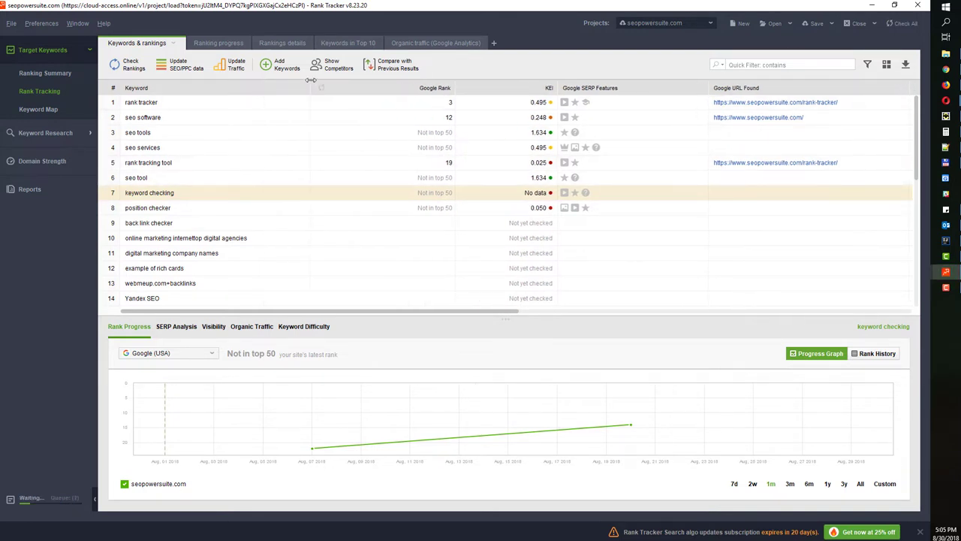
scroll(187, 171, "down", 7)
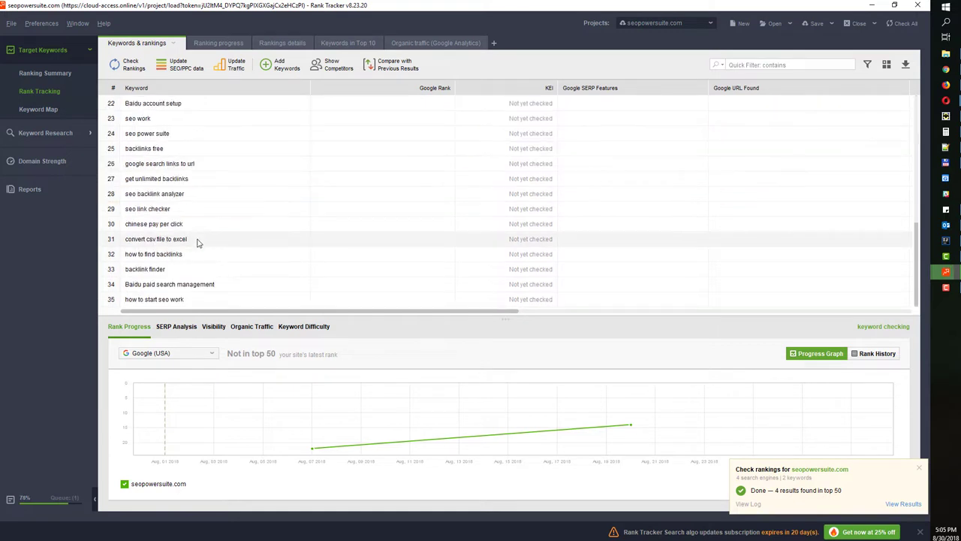
scroll(194, 259, "up", 7)
left_click_drag(434, 103, 434, 134)
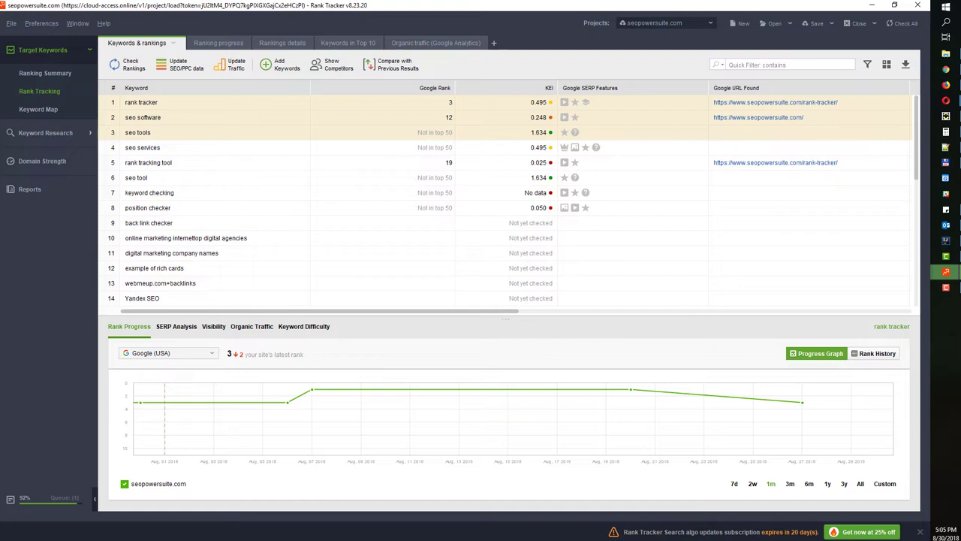
key("alt+Tab")
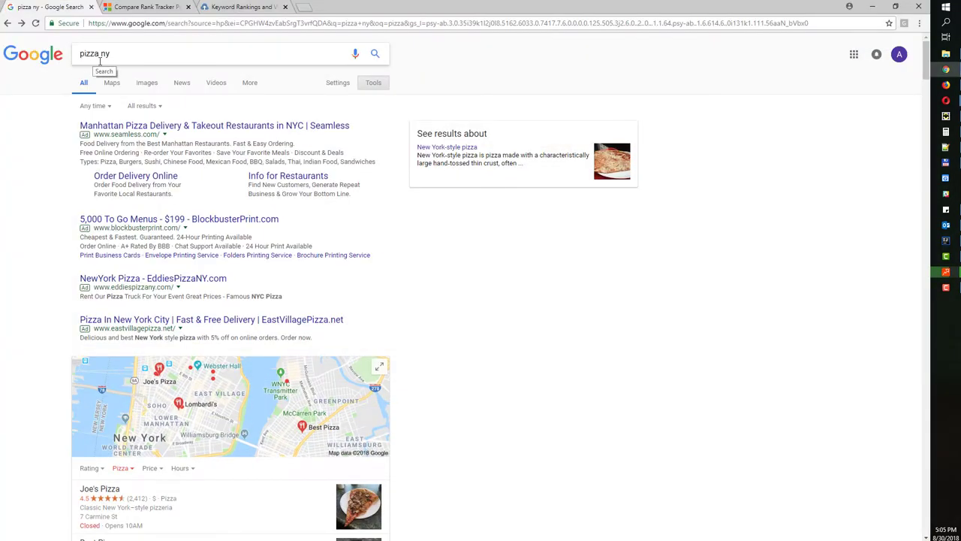
Scroll through the pizza ny results and local listings, then switch back to Rank Tracker
scroll(64, 224, "down", 5)
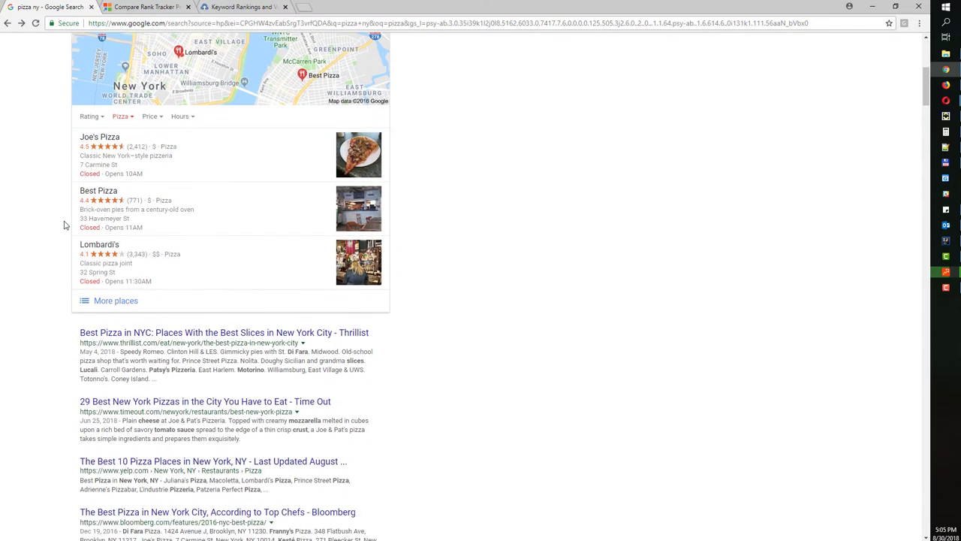
scroll(64, 224, "up", 2)
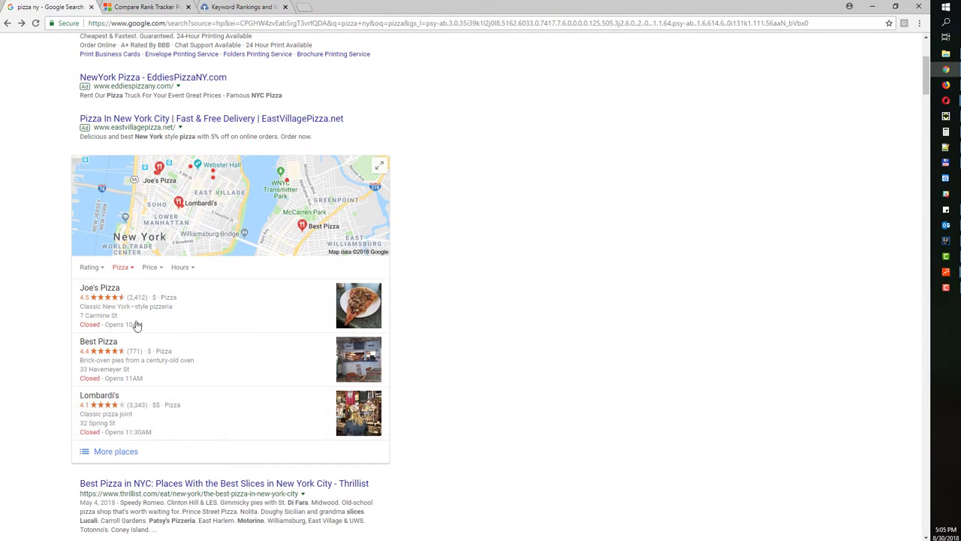
scroll(82, 319, "down", 9)
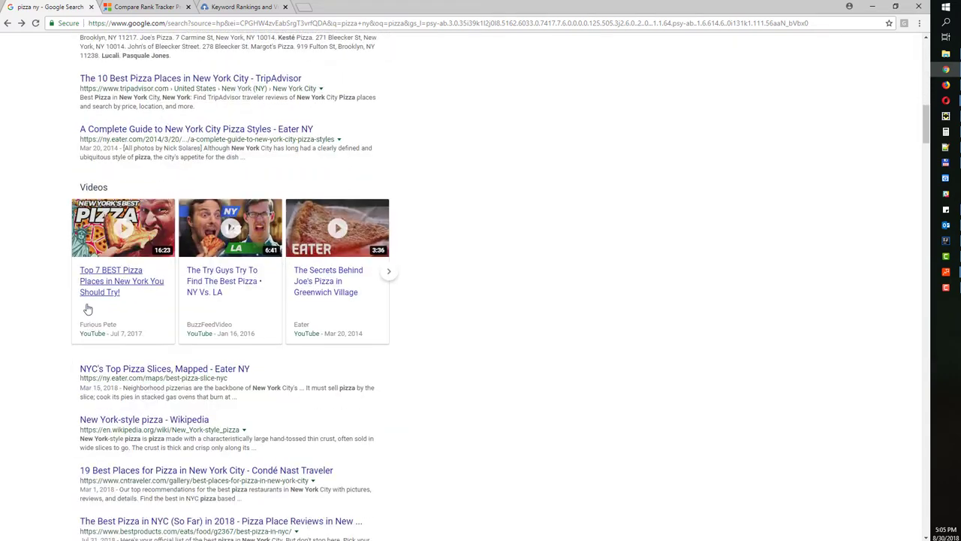
scroll(79, 361, "down", 3)
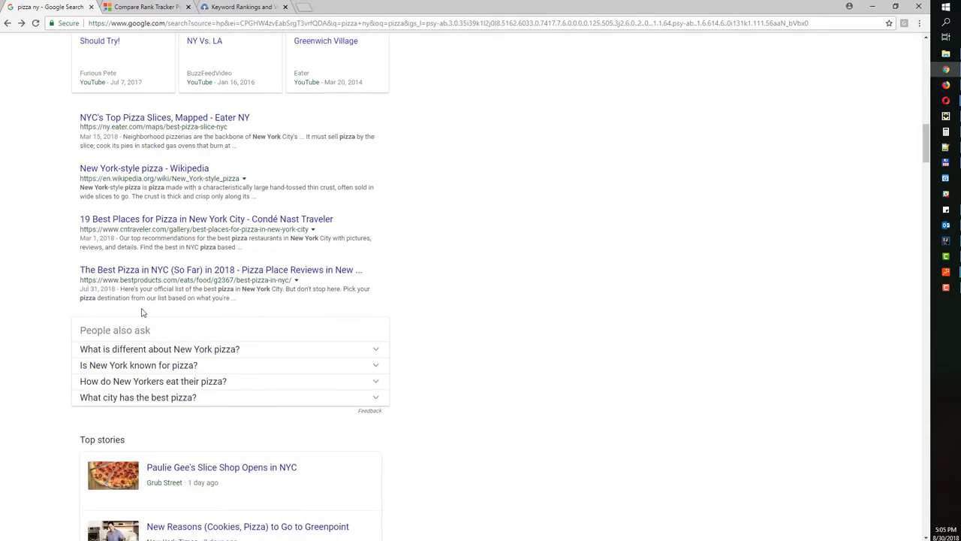
scroll(75, 386, "down", 3)
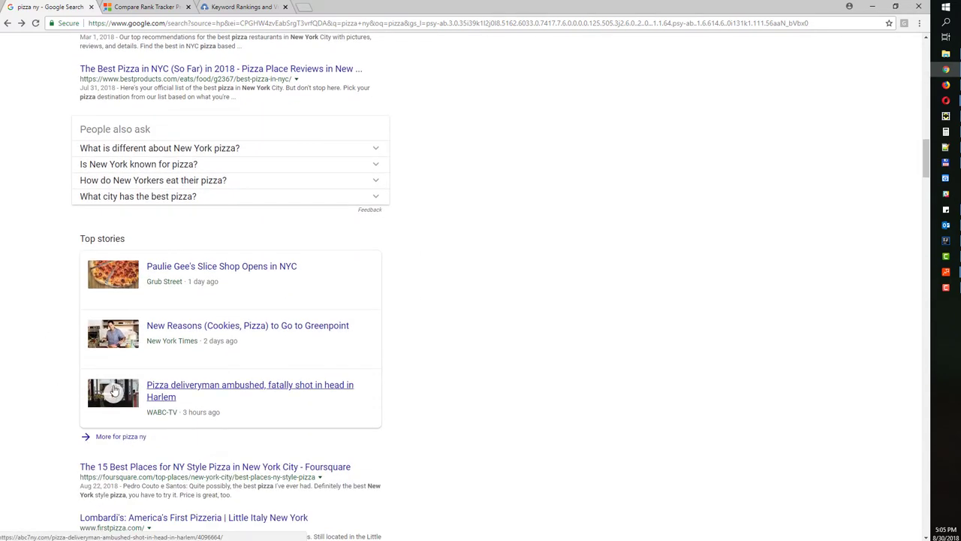
scroll(90, 347, "up", 7)
scroll(95, 338, "up", 12)
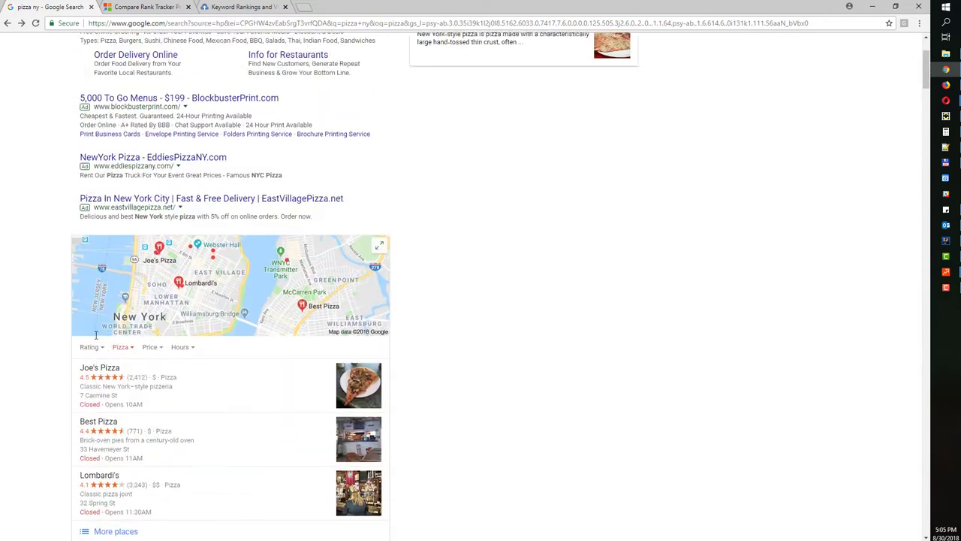
scroll(107, 386, "down", 4)
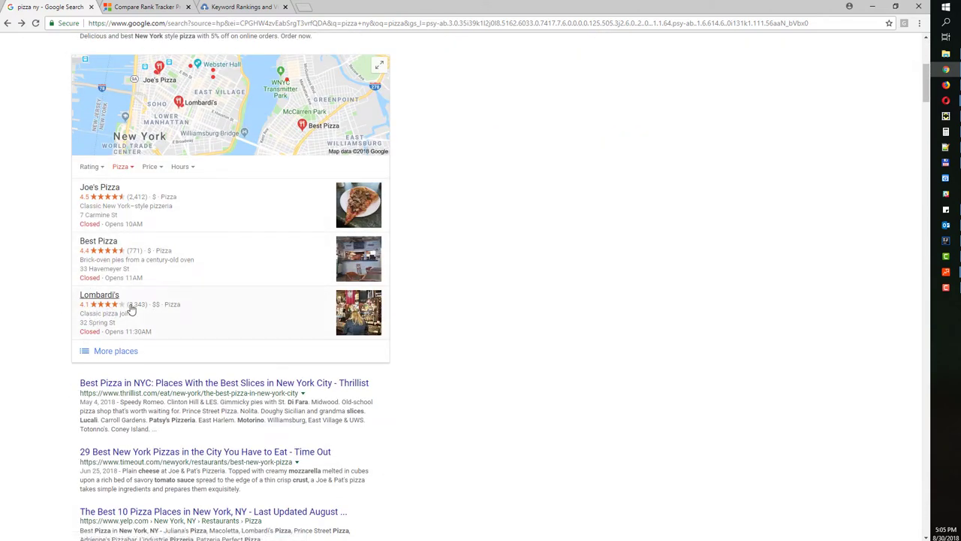
key("alt+Tab")
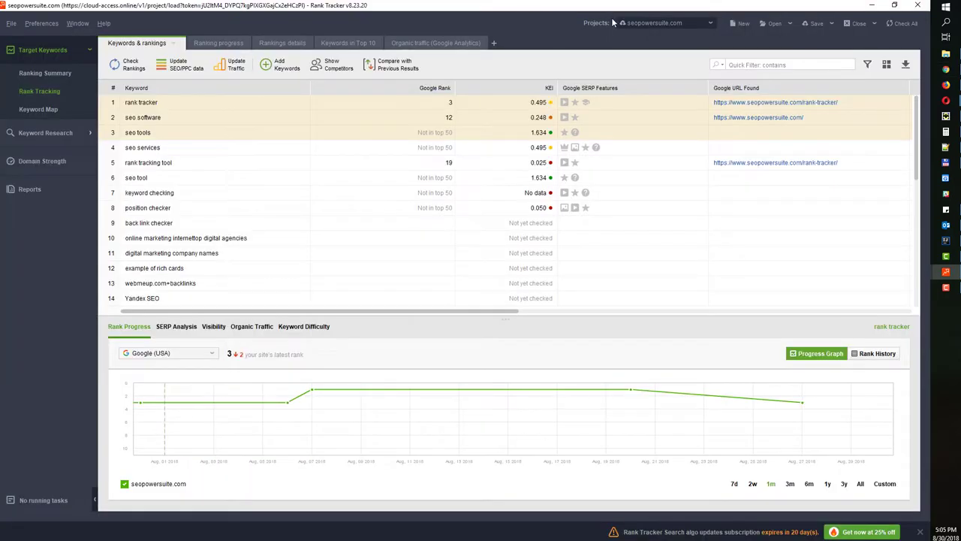
Load the joespizzanyc.com project from the Projects list and widen its Google Rank and SERP Features columns
left_click(644, 24)
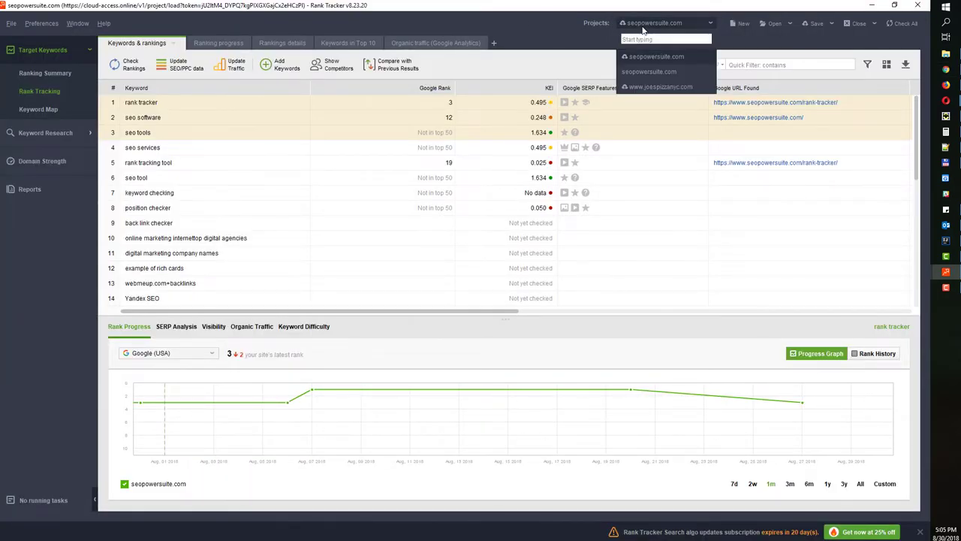
left_click(648, 86)
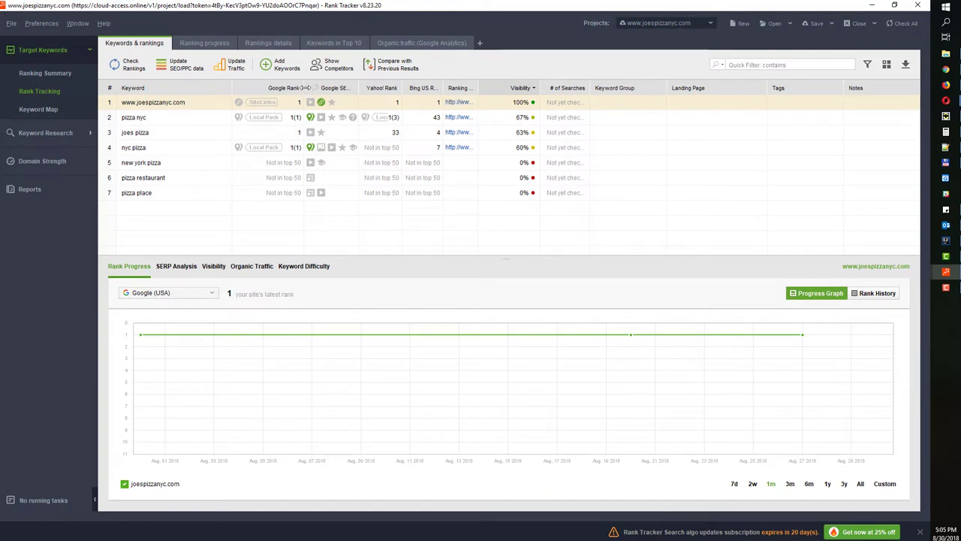
left_click_drag(304, 87, 480, 84)
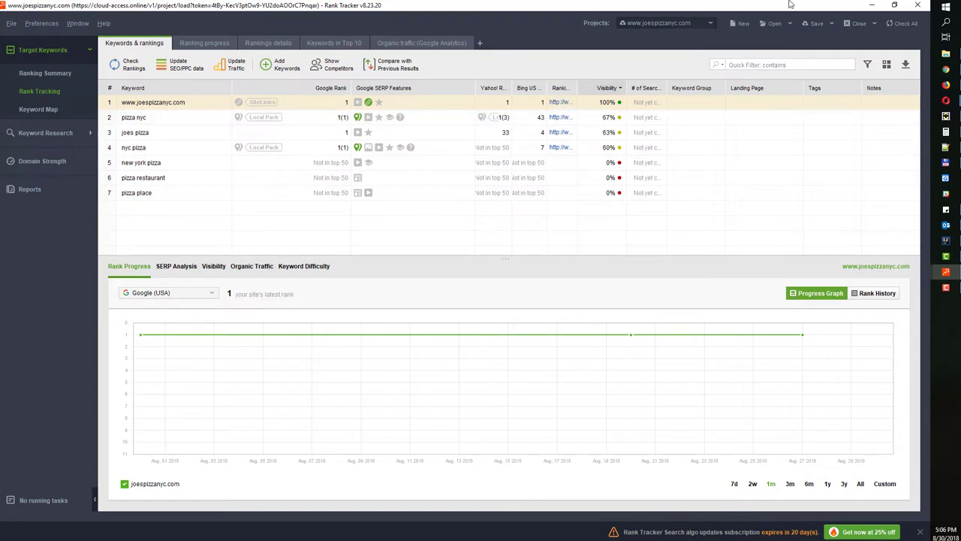
Switch back and forth between the pizza ny Google results and the Rank Tracker rankings to compare them
left_click(871, 9)
scroll(390, 354, "up", 2)
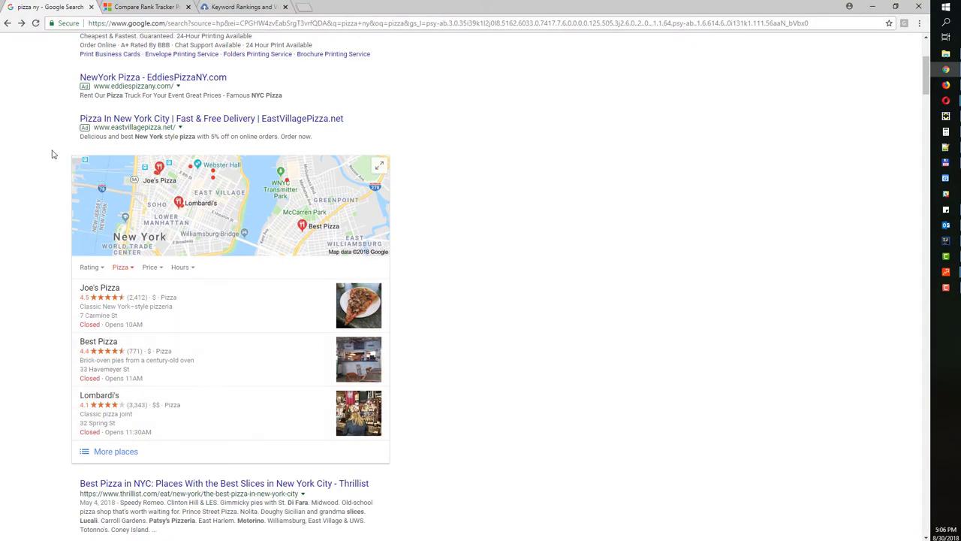
key("alt+Tab")
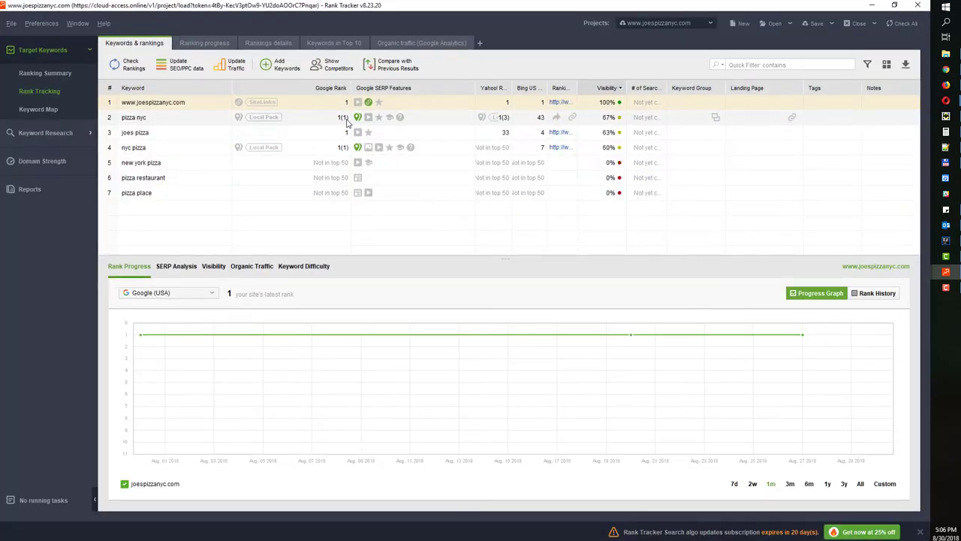
left_click(870, 5)
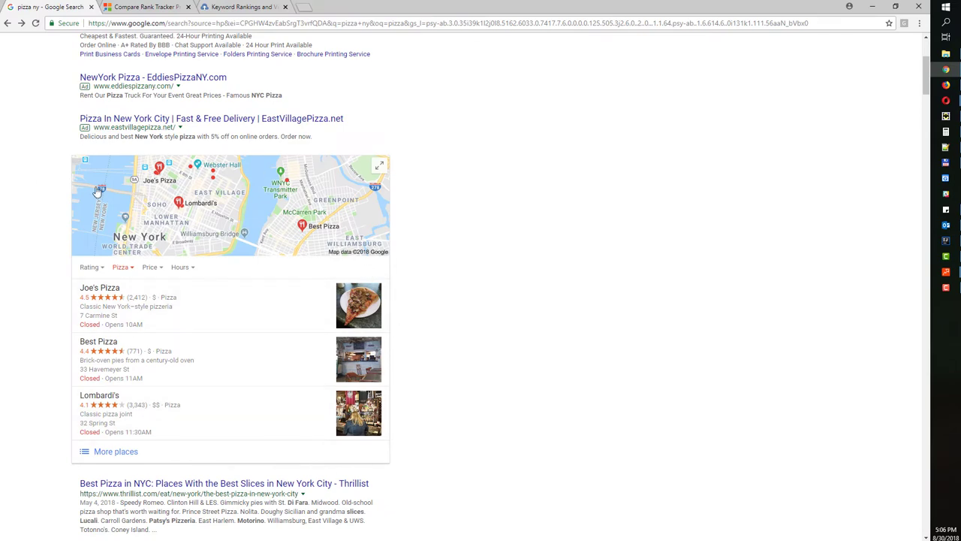
key("alt+Tab")
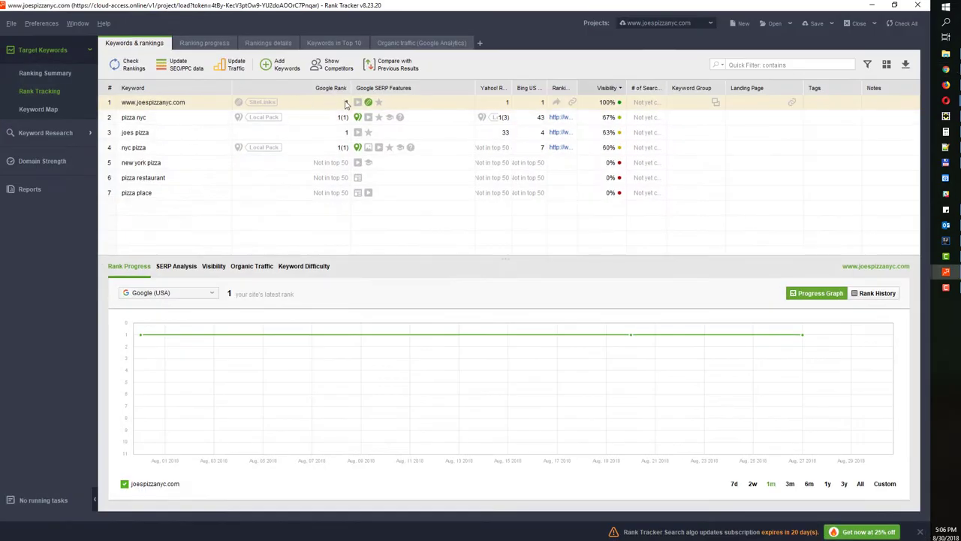
left_click(871, 5)
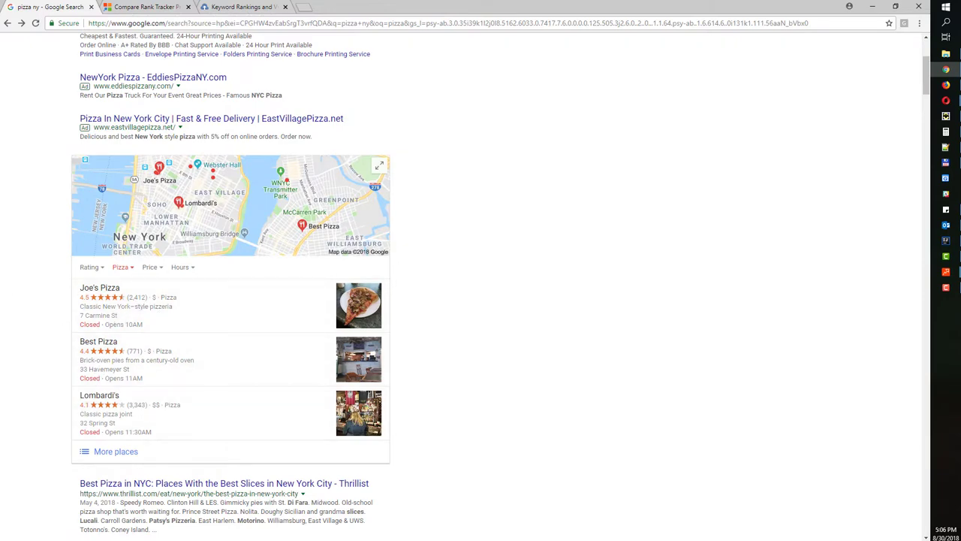
key("alt+Tab")
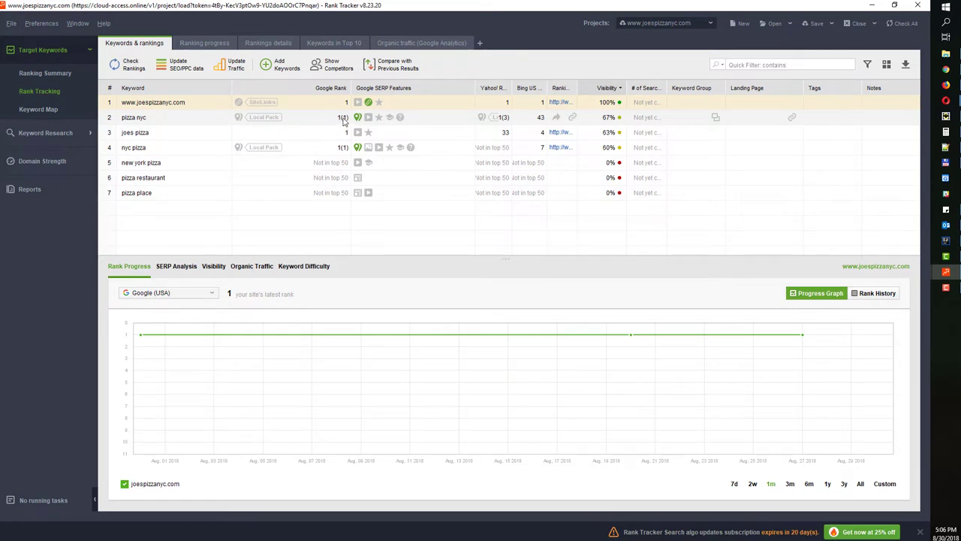
left_click(871, 6)
scroll(306, 229, "up", 2)
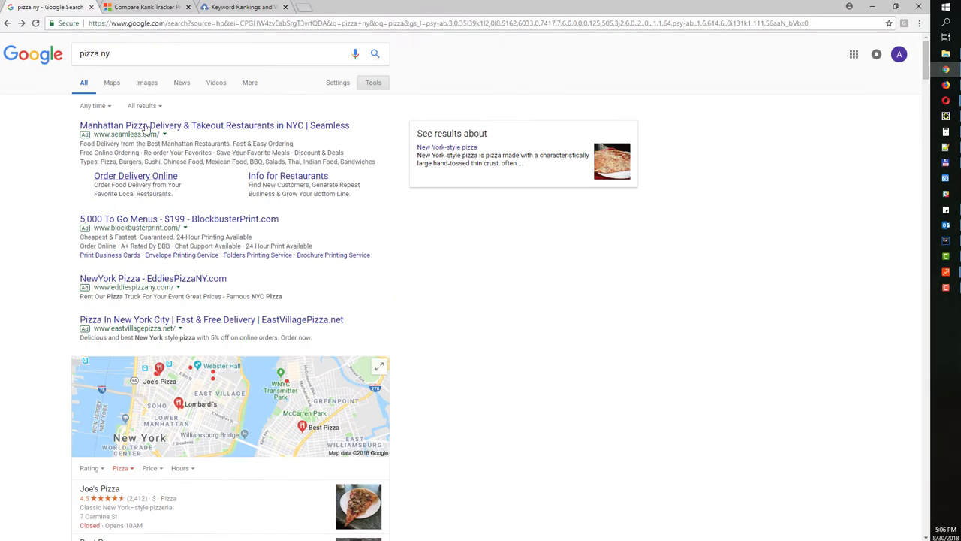
scroll(65, 391, "down", 1)
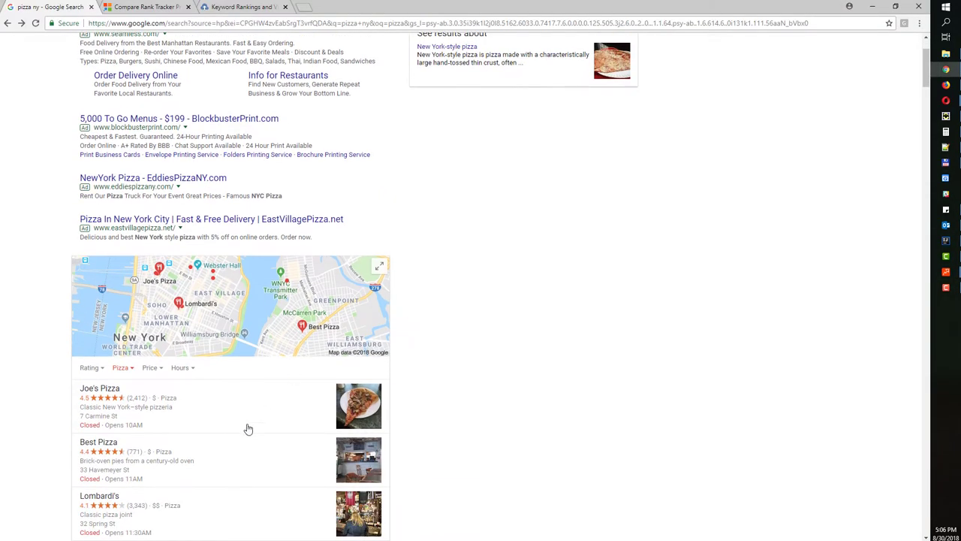
scroll(248, 428, "down", 2)
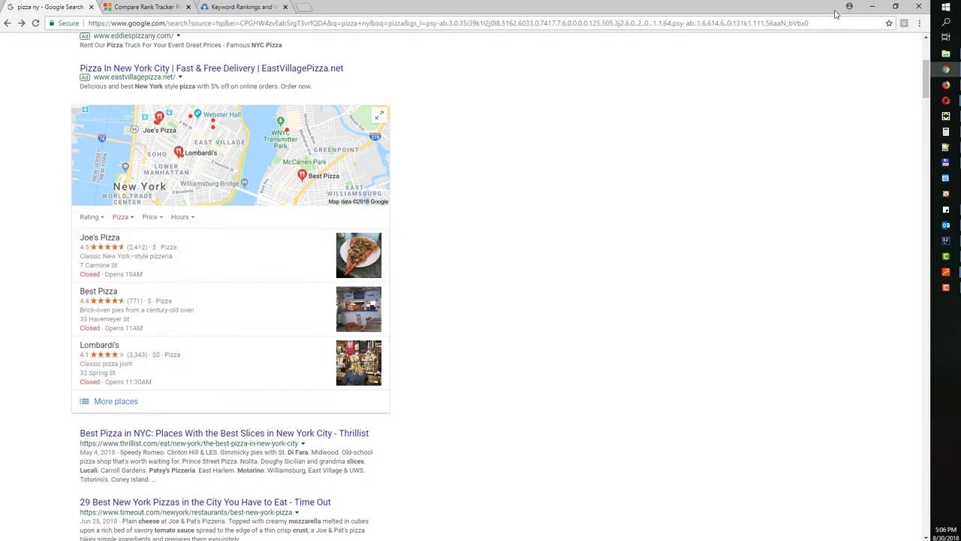
Return to Rank Tracker, widen the Google SERP Features column, and briefly recheck the pizza ny results
left_click(872, 6)
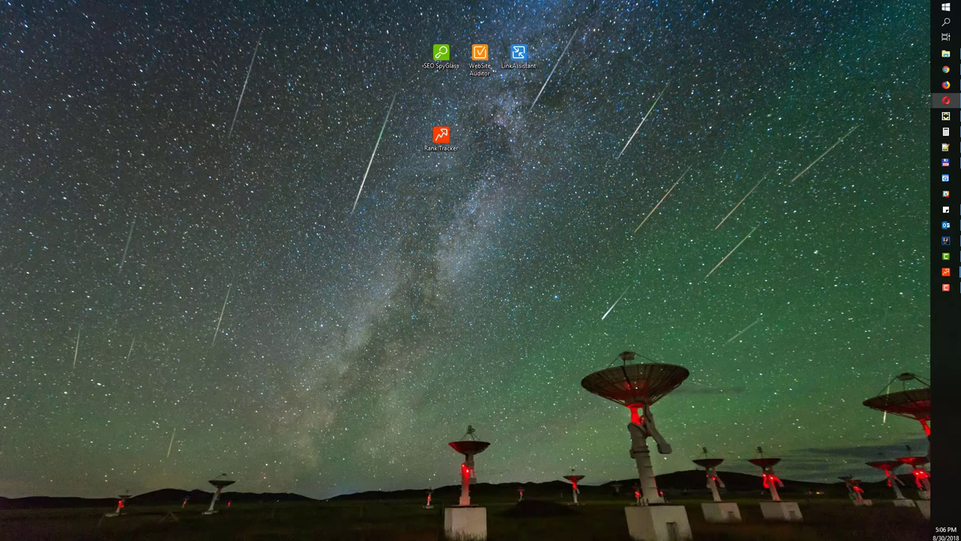
left_click(945, 271)
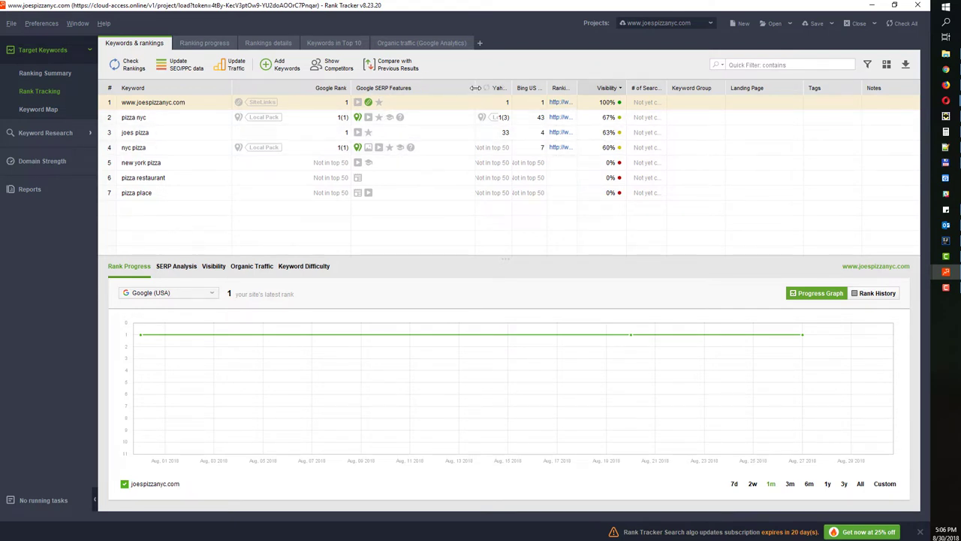
left_click_drag(475, 88, 503, 88)
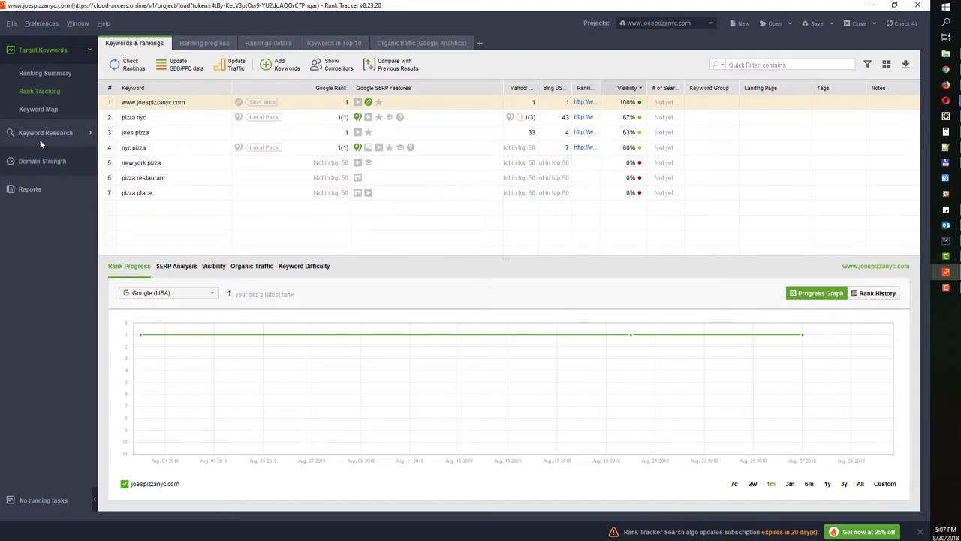
left_click(946, 69)
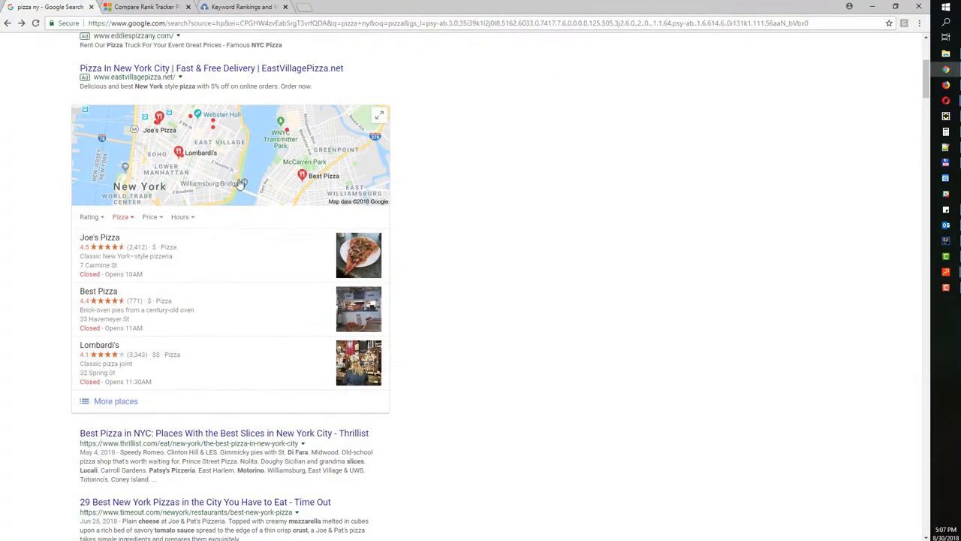
scroll(237, 406, "down", 14)
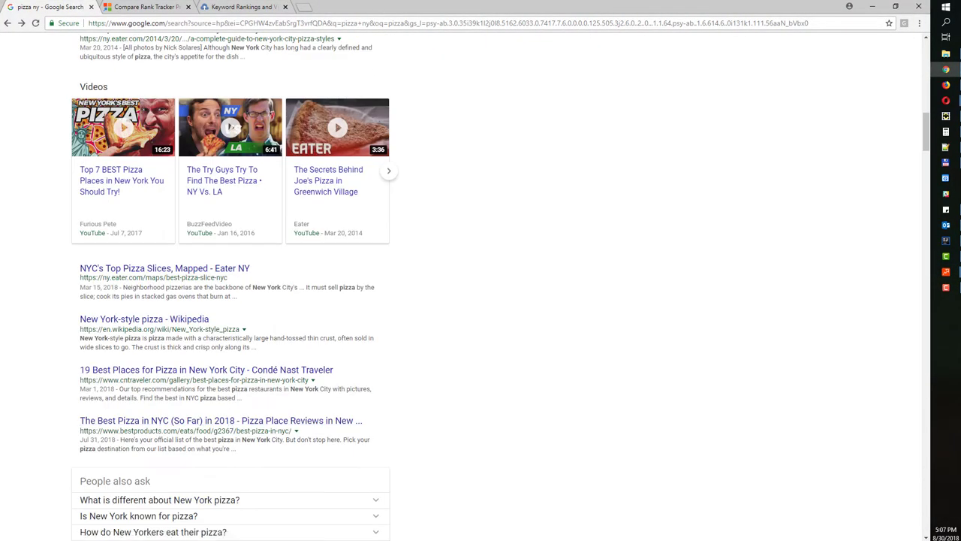
key("alt+Tab")
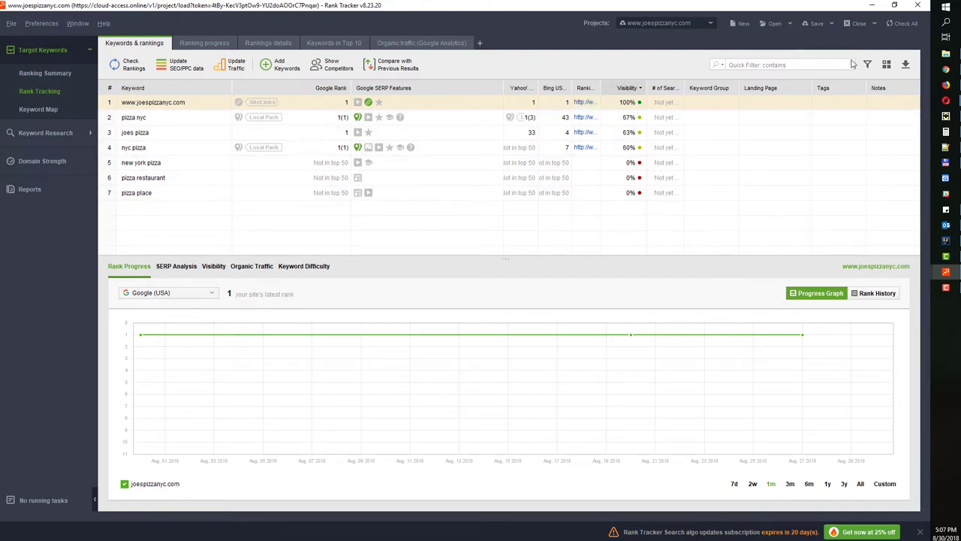
Add Google, Bing US and Yahoo! Keyword Difficulty, Cost Per Click and Expected Ad Clicks columns
left_click(886, 66)
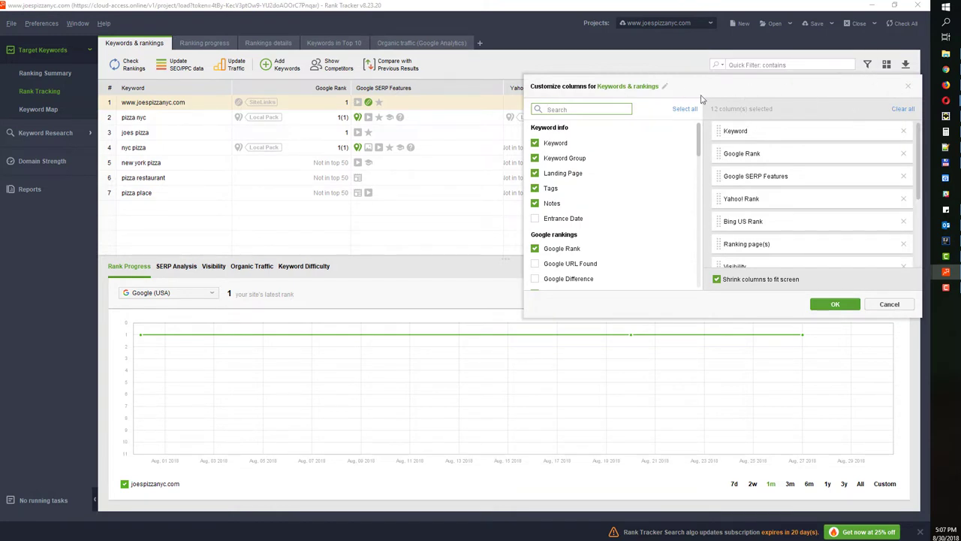
left_click_drag(700, 143, 699, 227)
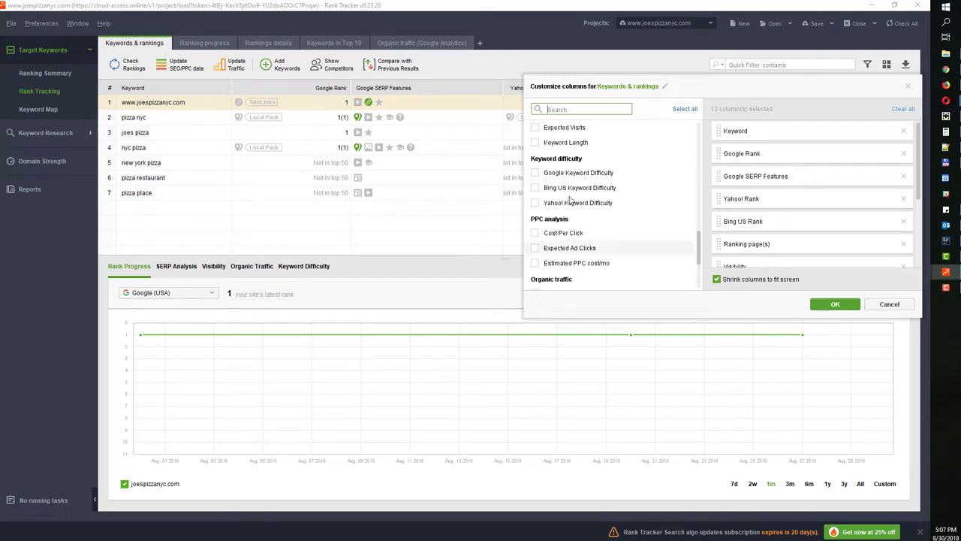
left_click(535, 173)
left_click(536, 189)
left_click(535, 203)
scroll(539, 222, "down", 1)
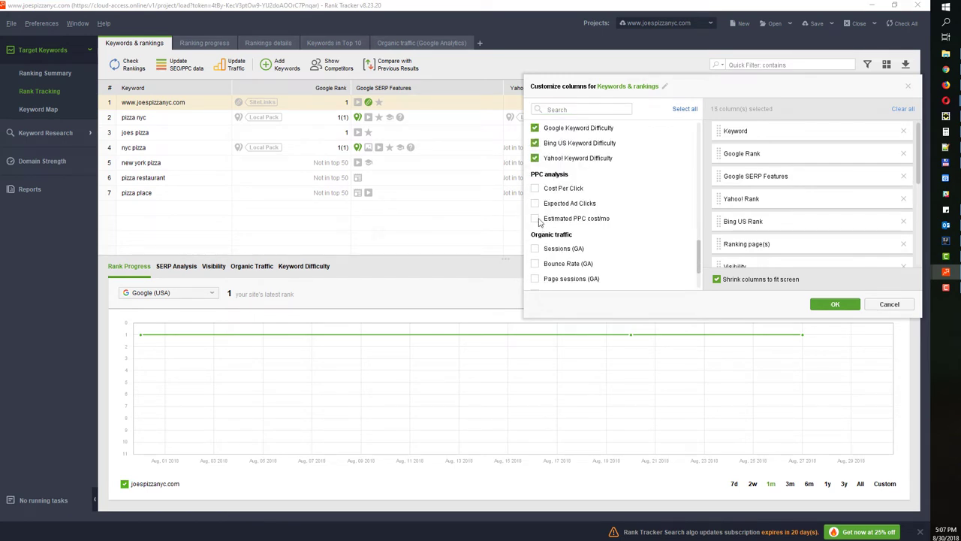
left_click(535, 188)
left_click(535, 204)
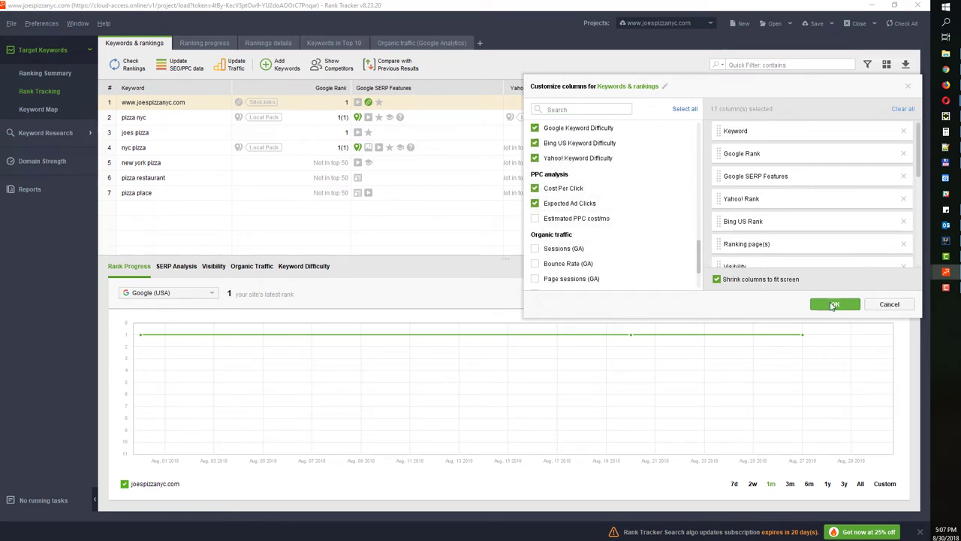
left_click(833, 305)
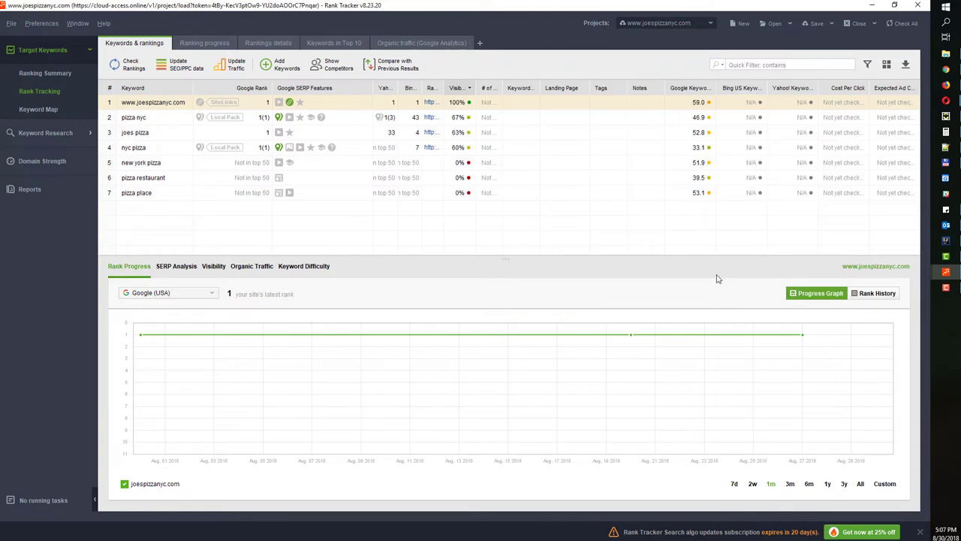
Turn off 'Shrink columns to fit screen' so the table columns keep their full width
left_click(885, 65)
left_click(722, 280)
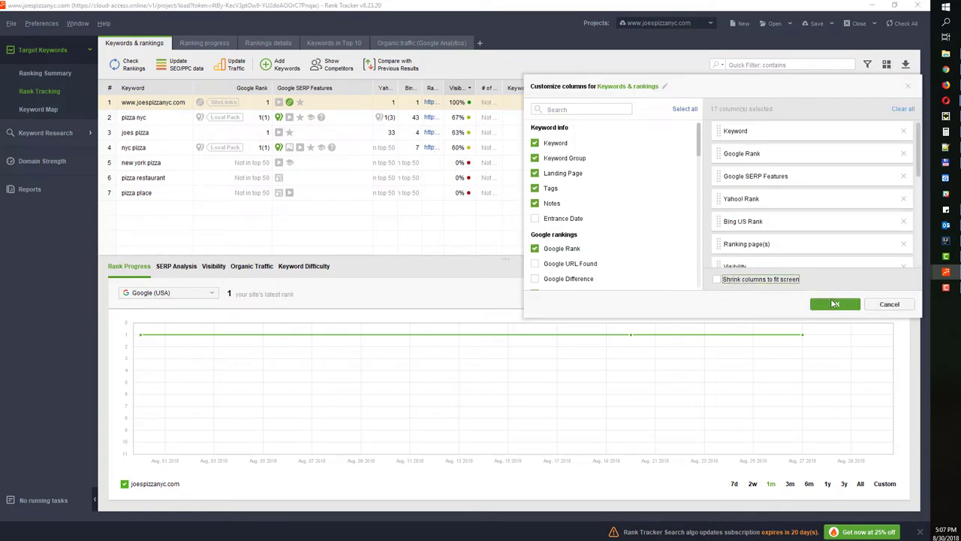
left_click(833, 303)
left_click_drag(429, 253, 404, 255)
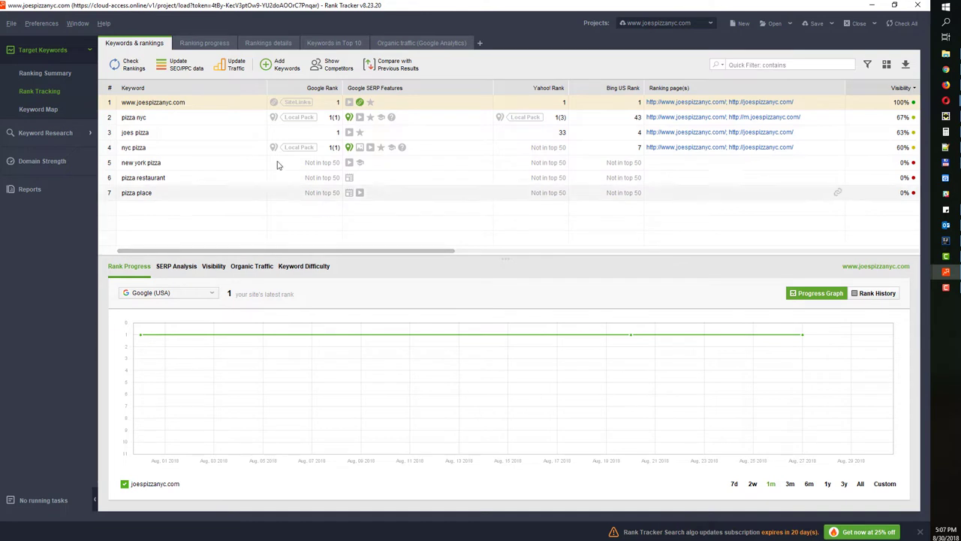
Select the first six keywords, review their context actions, then start a CSV export of the rankings table
left_click_drag(218, 109, 228, 198)
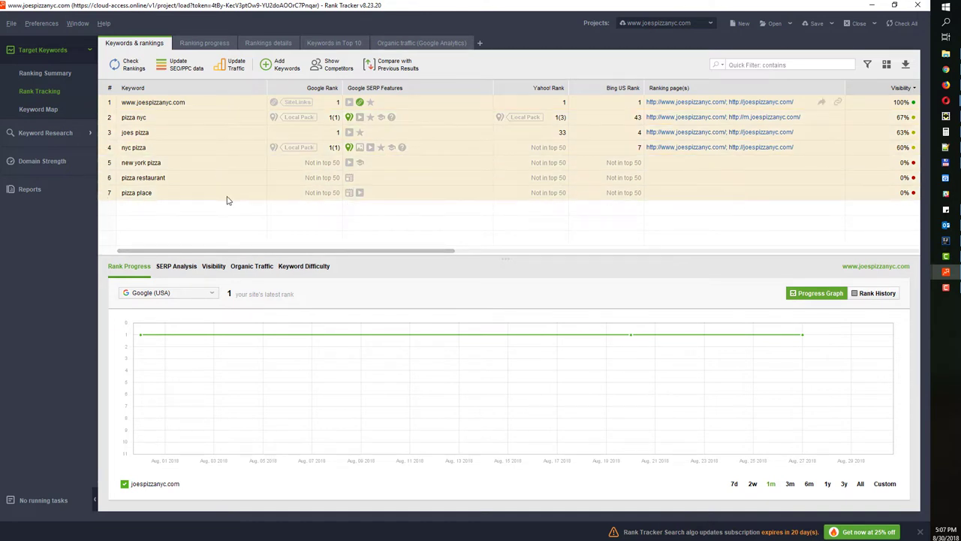
right_click(204, 133)
mouse_move(266, 303)
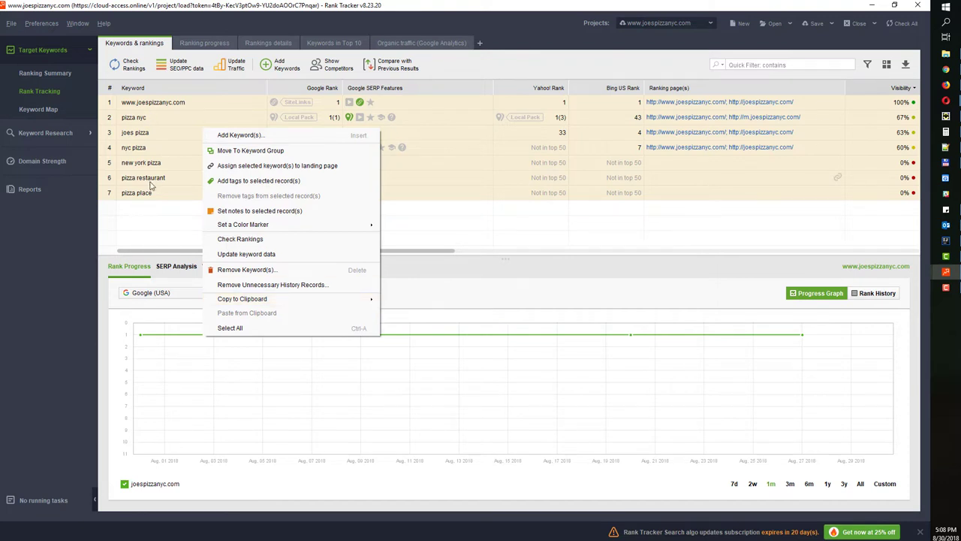
left_click(430, 193)
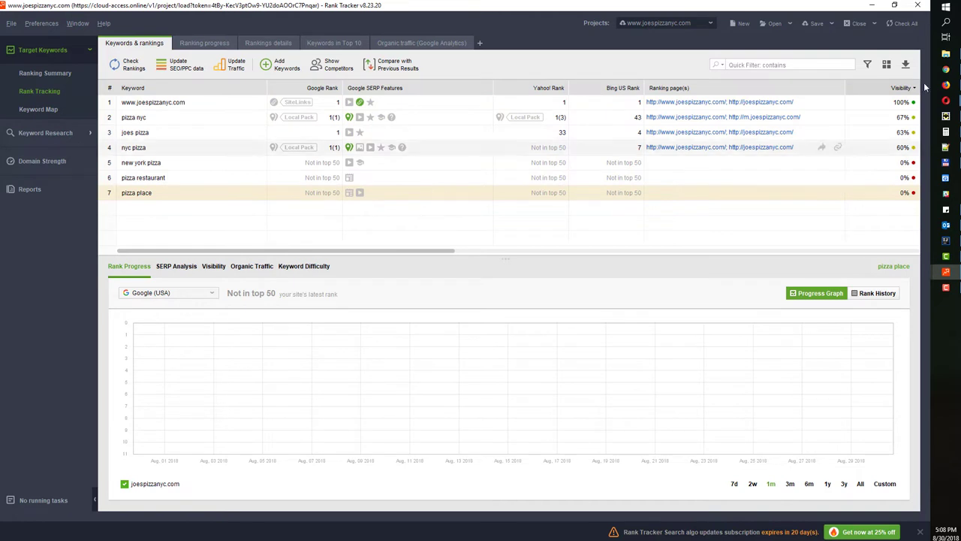
left_click(906, 67)
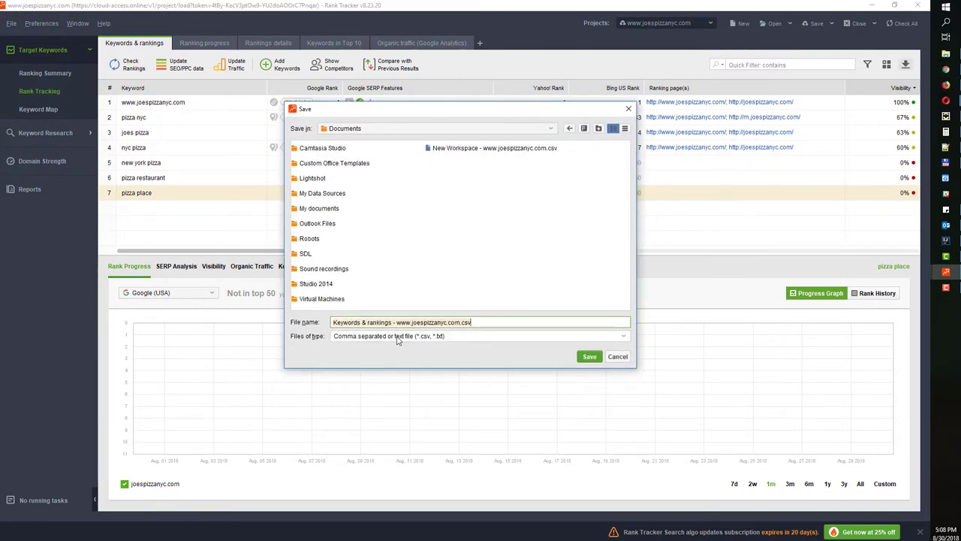
Keep CSV as the file type, close the Save dialog unsaved, and make the Rank Progress panel slightly taller
left_click(398, 338)
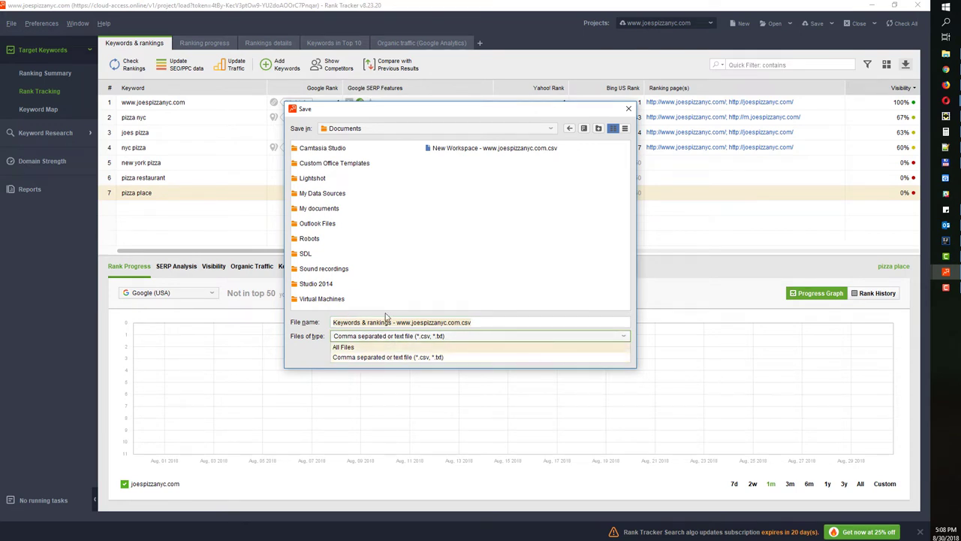
left_click(373, 358)
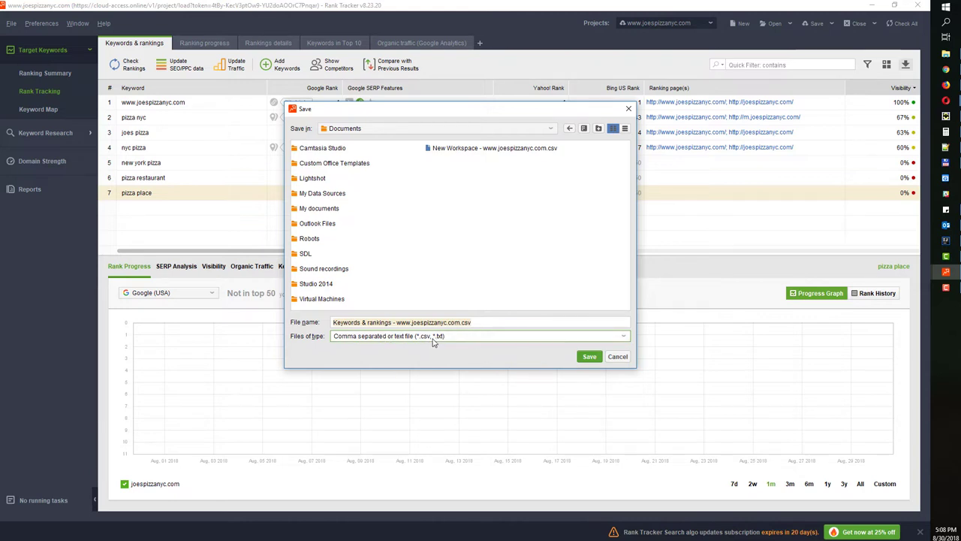
left_click(627, 109)
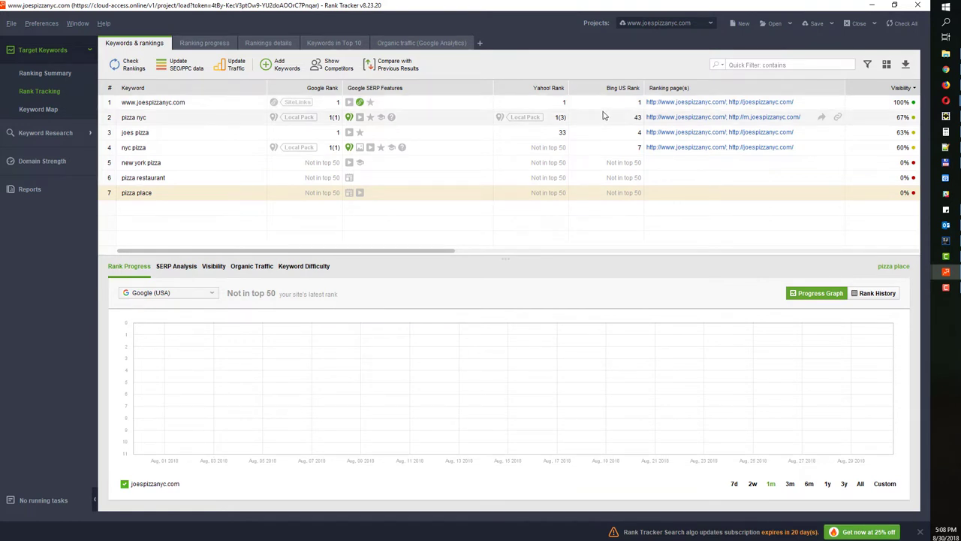
left_click_drag(458, 260, 462, 252)
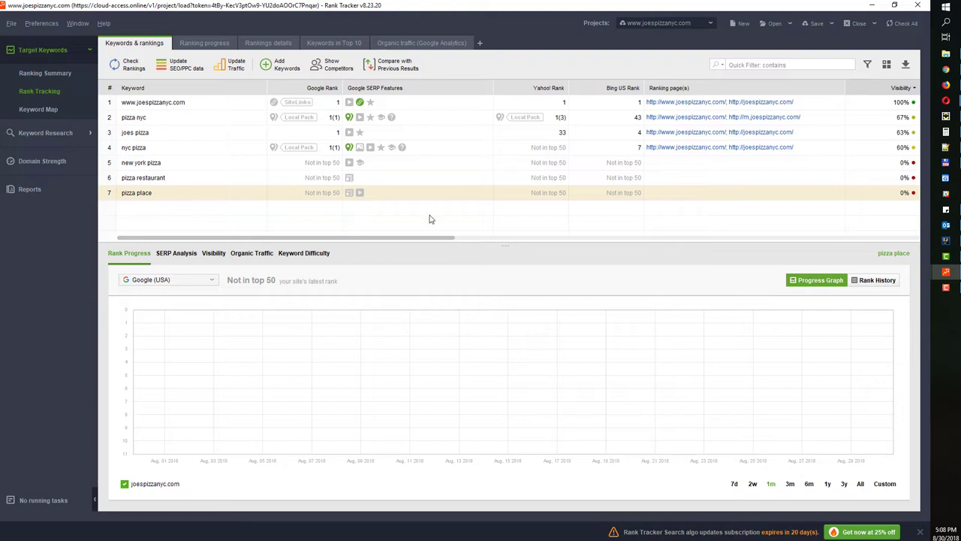
Find 'Kei' in the column options and add the KEI column to the keyword table
left_click(887, 66)
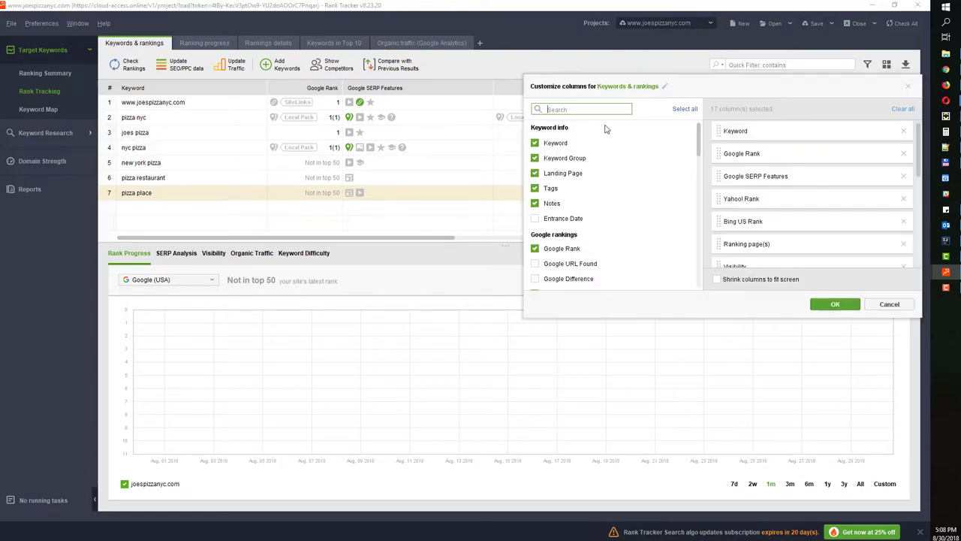
type("Kei")
left_click(535, 143)
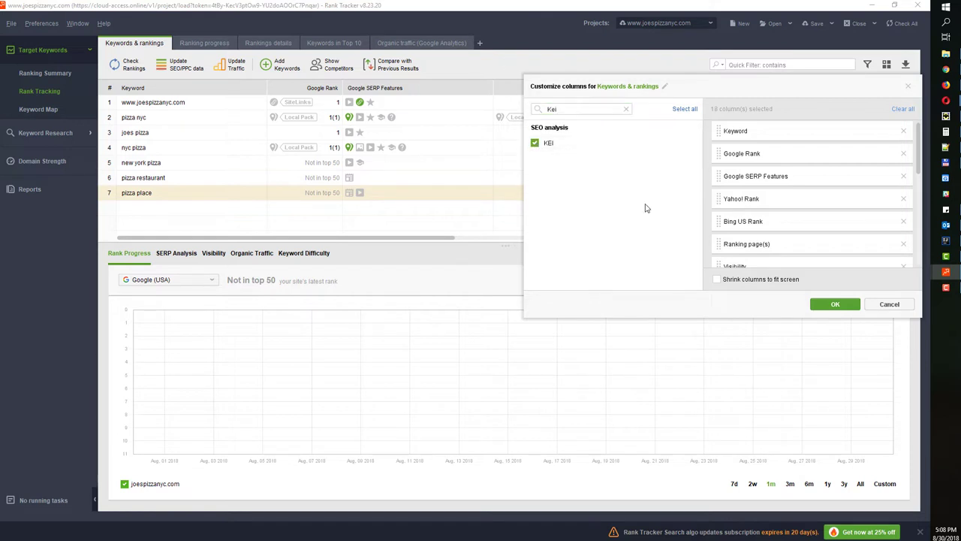
left_click(812, 303)
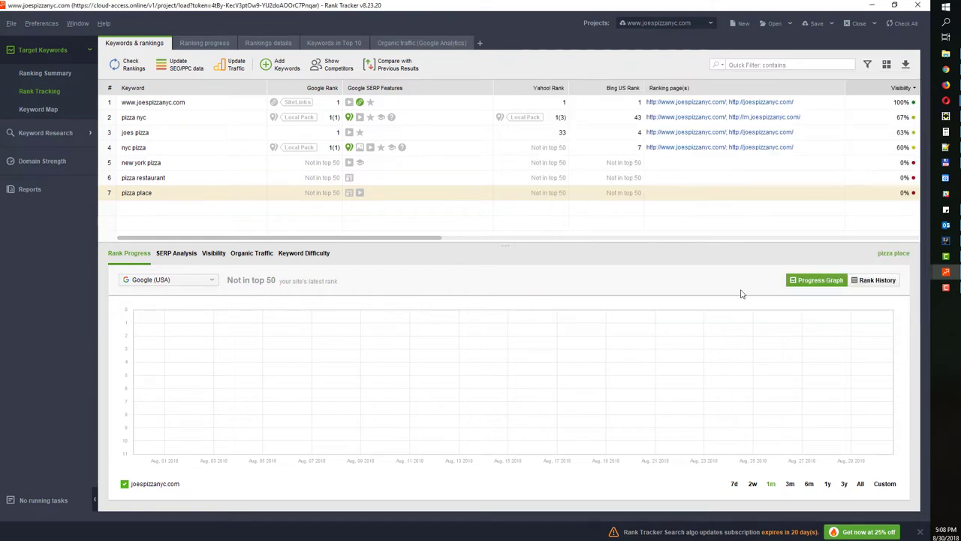
Move the KEI column so it sits right after the Google Rank column
left_click(484, 238)
left_click(905, 239)
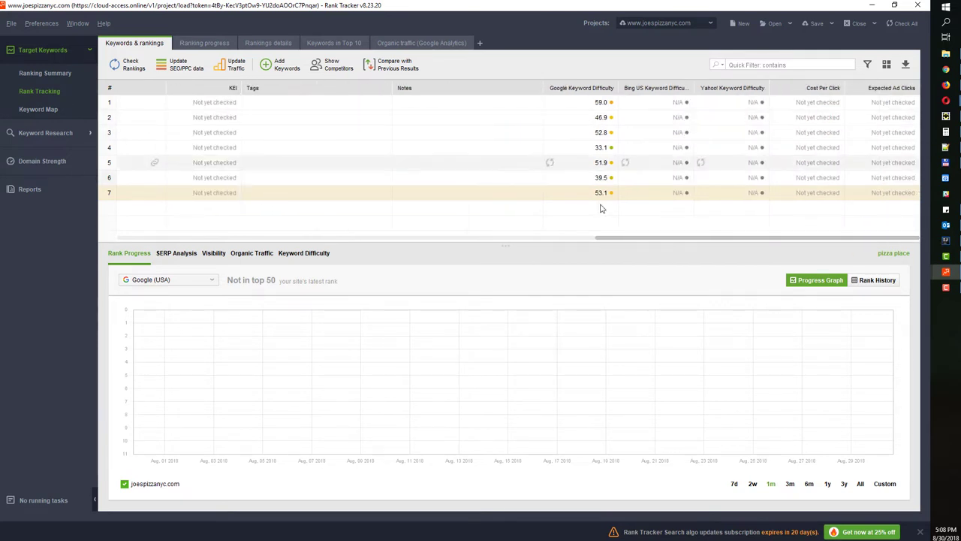
left_click(488, 239)
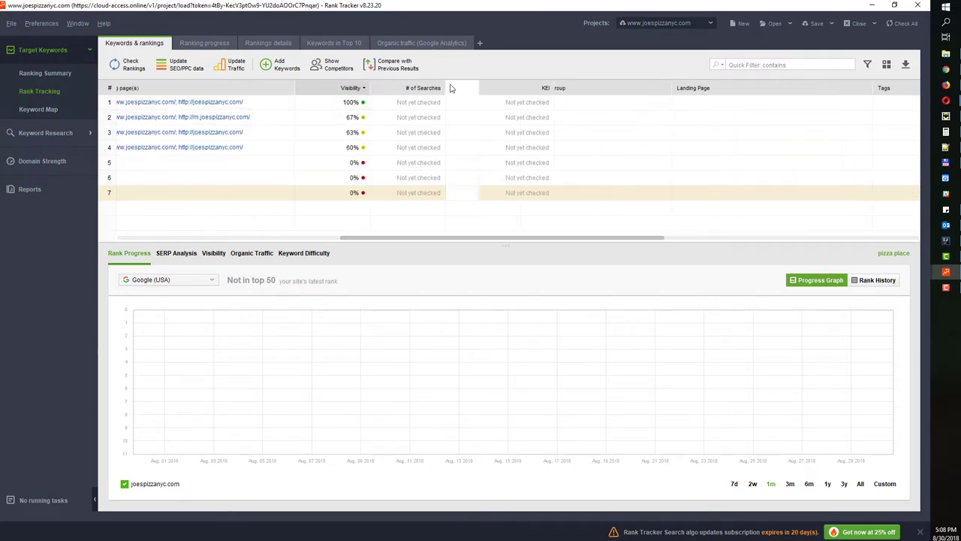
left_click_drag(451, 88, 301, 88)
left_click_drag(495, 239, 286, 238)
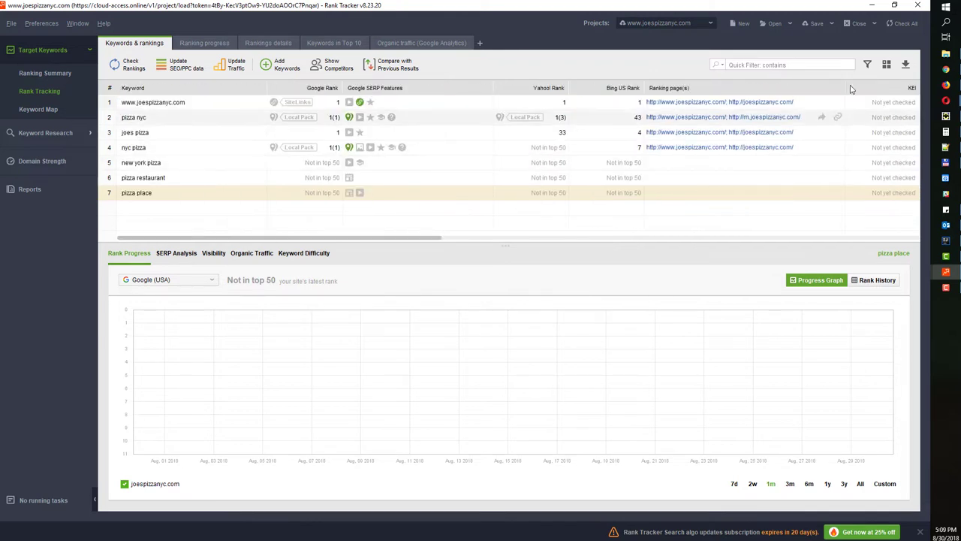
left_click_drag(889, 88, 349, 99)
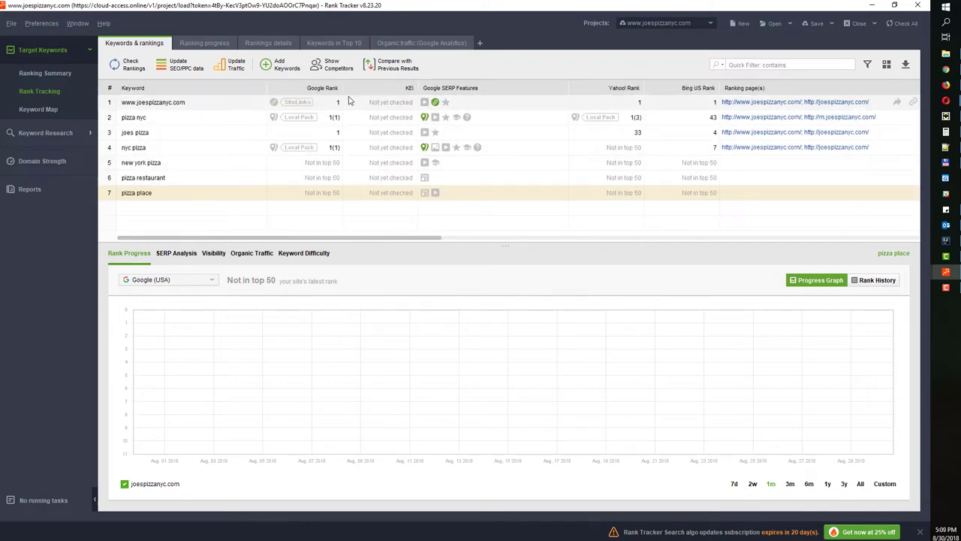
left_click(178, 66)
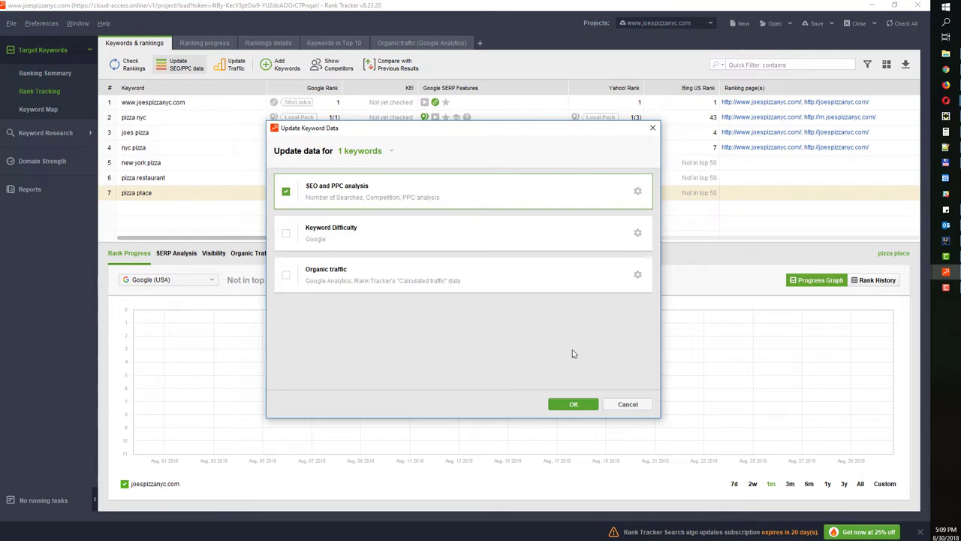
left_click(652, 127)
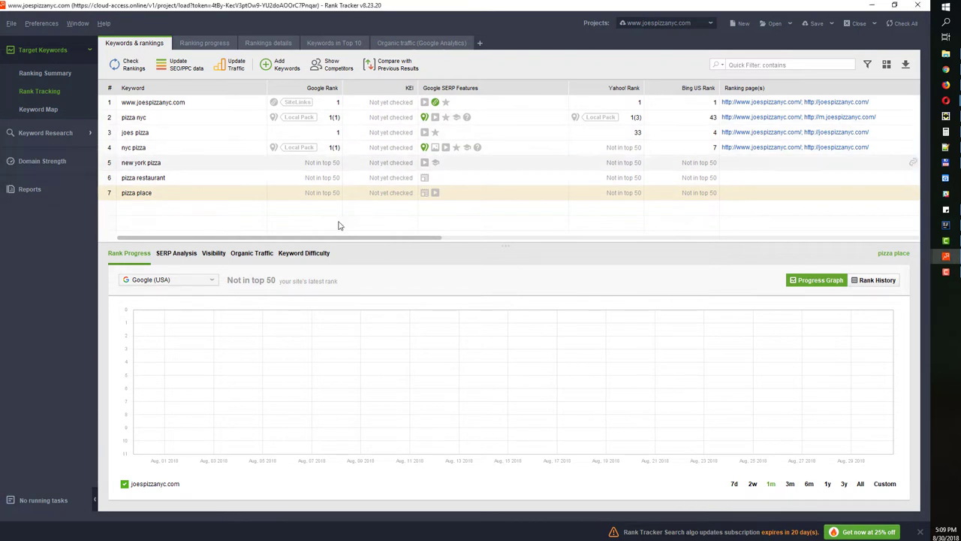
Show pizza place's keyword difficulty and resize the panels so all ten competing sites are visible
left_click(303, 256)
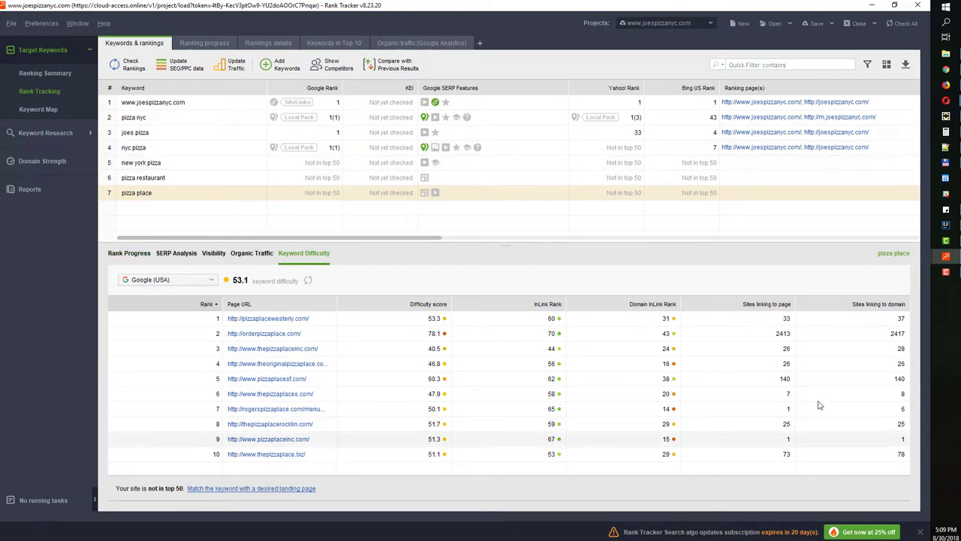
left_click_drag(503, 245, 507, 269)
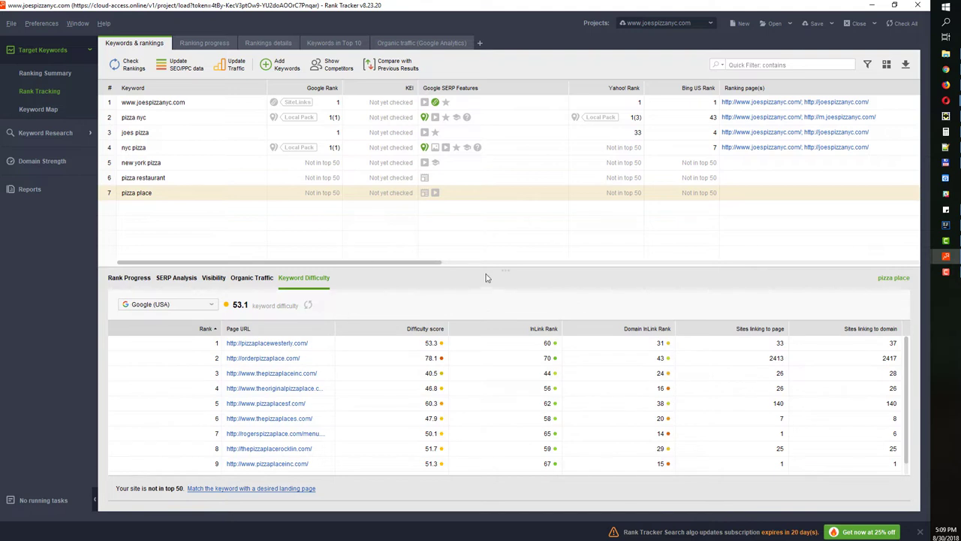
left_click_drag(493, 271, 493, 258)
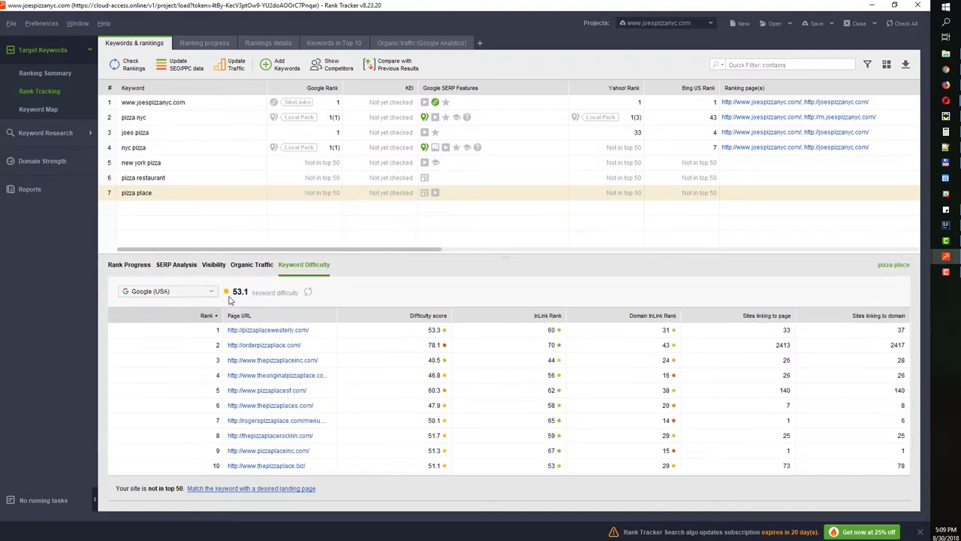
left_click(171, 179)
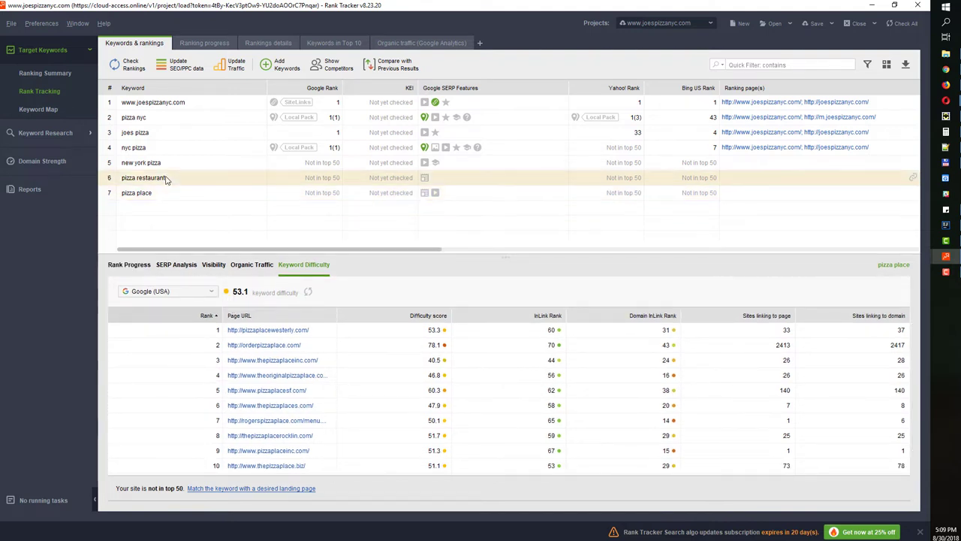
left_click(157, 145)
left_click(150, 132)
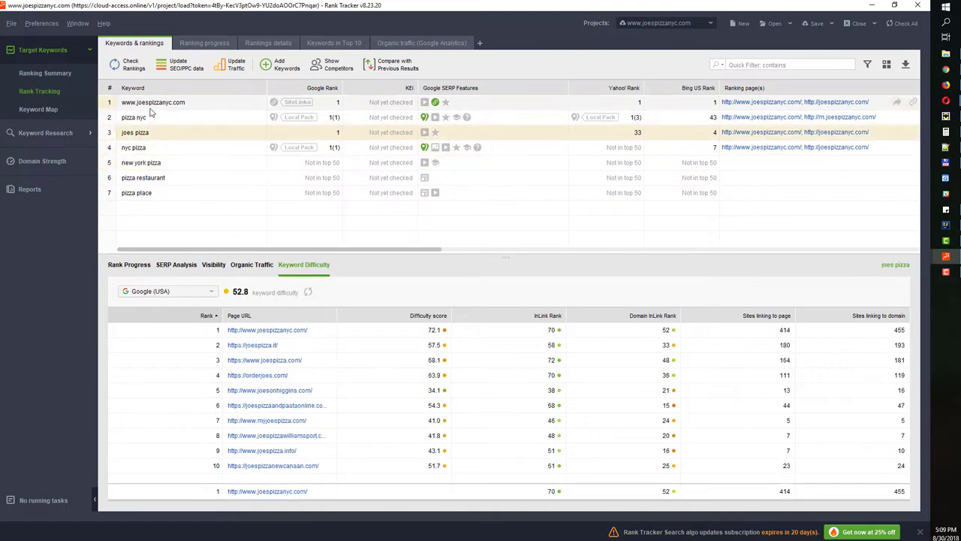
left_click(150, 106)
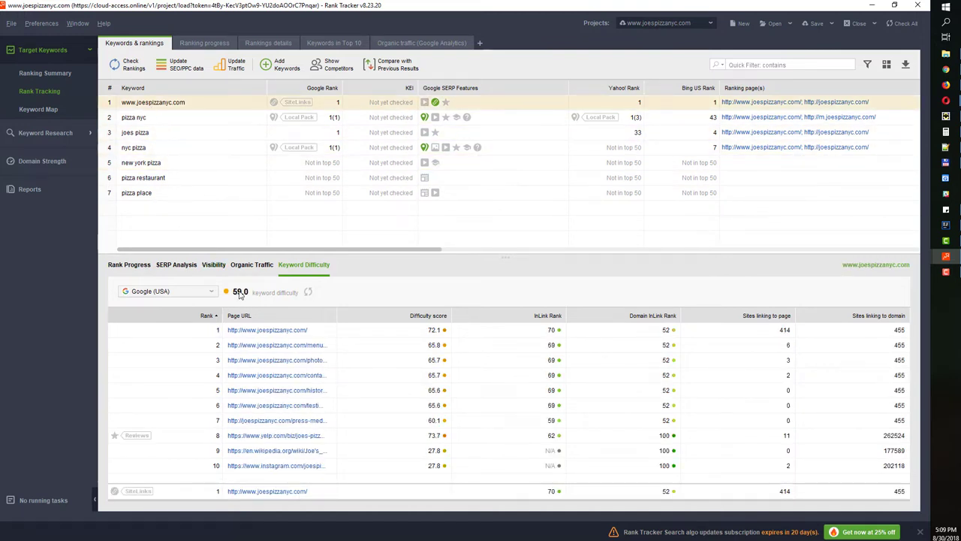
mouse_move(240, 295)
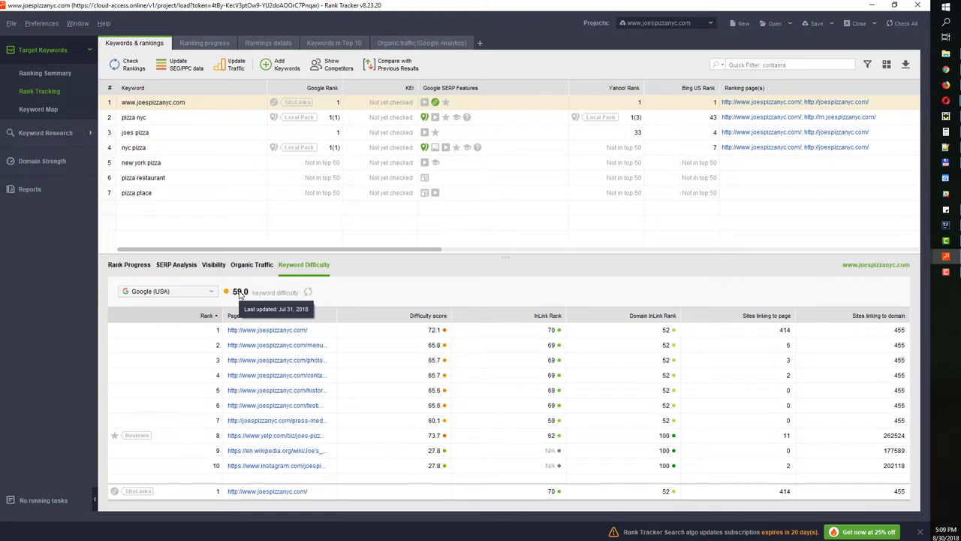
left_click(193, 118)
left_click(135, 132)
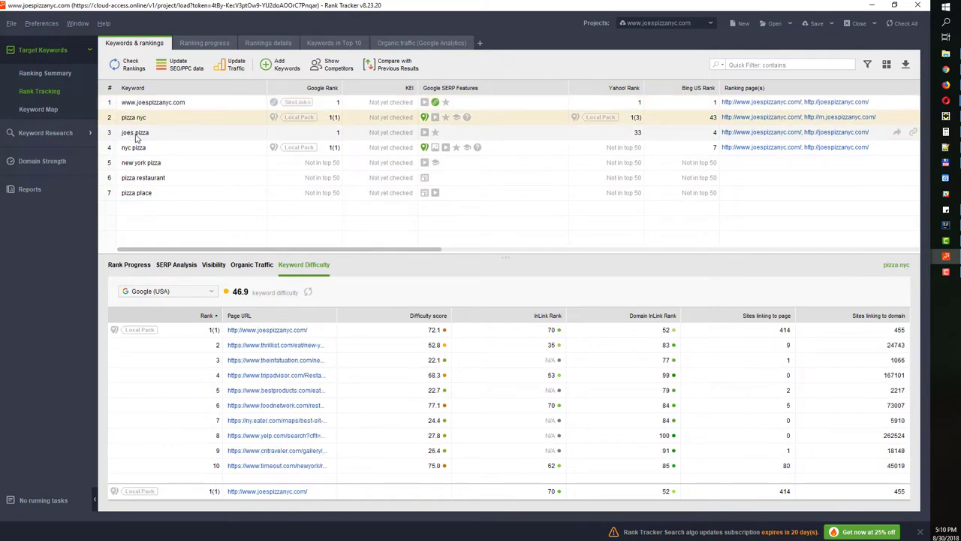
Refresh joes pizza's difficulty score to 50.9, then view pizza restaurant's score of 39.5
left_click(308, 291)
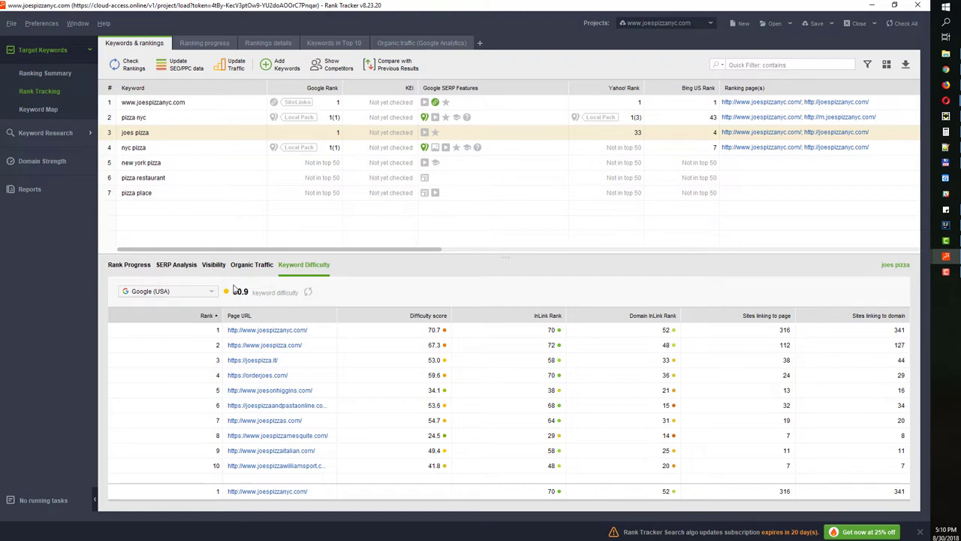
left_click(191, 163)
left_click(190, 176)
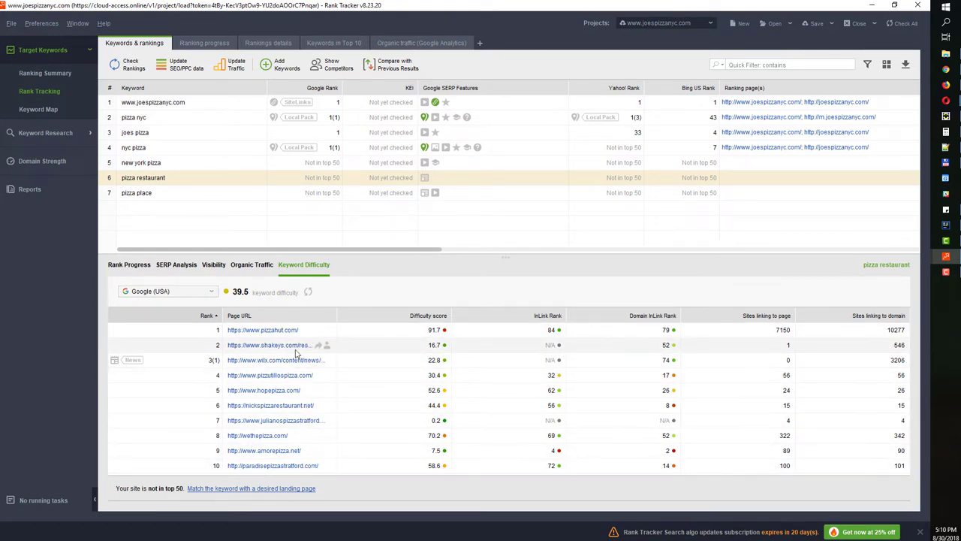
Open pizza restaurant's SERP Analysis and browse its ranked-URL history by date, widening the latest date column
left_click(175, 268)
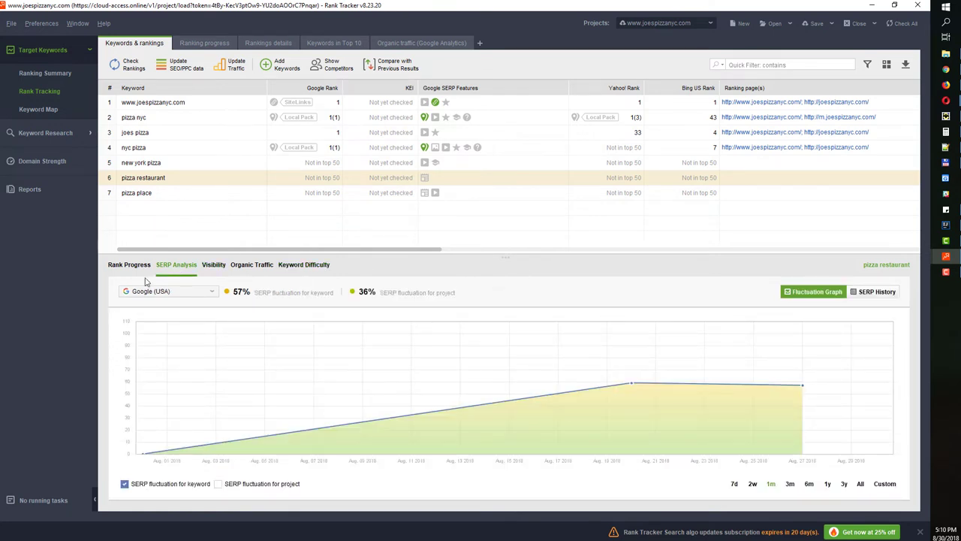
left_click(873, 296)
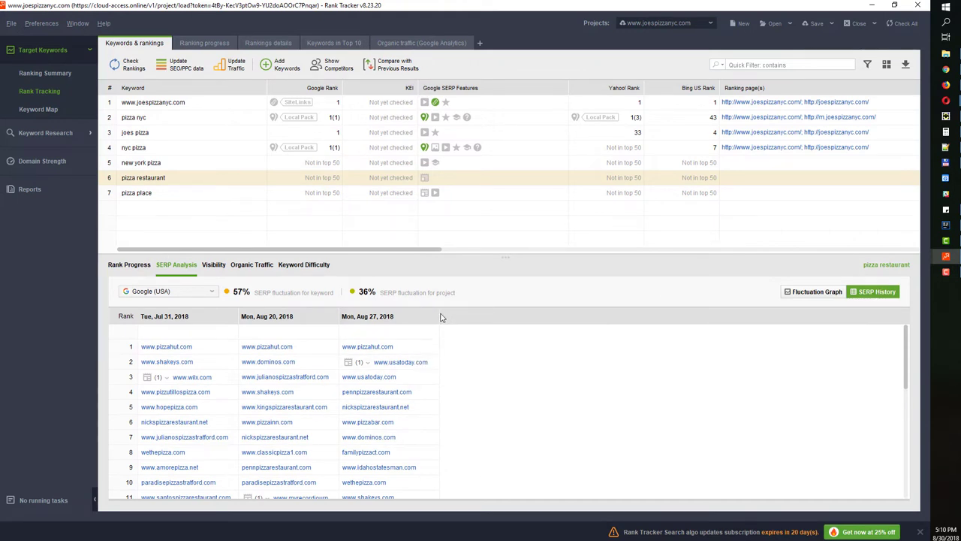
left_click_drag(440, 313, 454, 314)
scroll(204, 355, "down", 6)
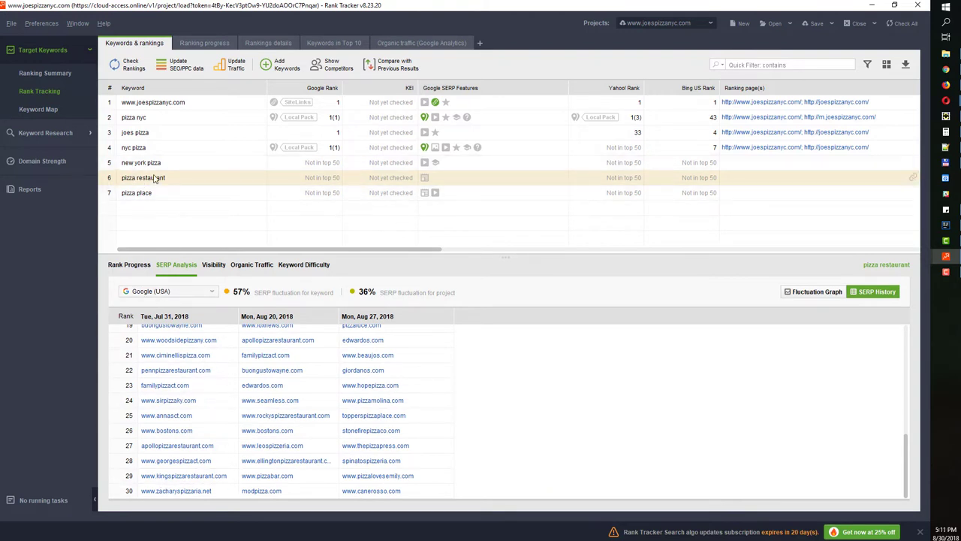
scroll(264, 386, "up", 3)
scroll(265, 386, "down", 2)
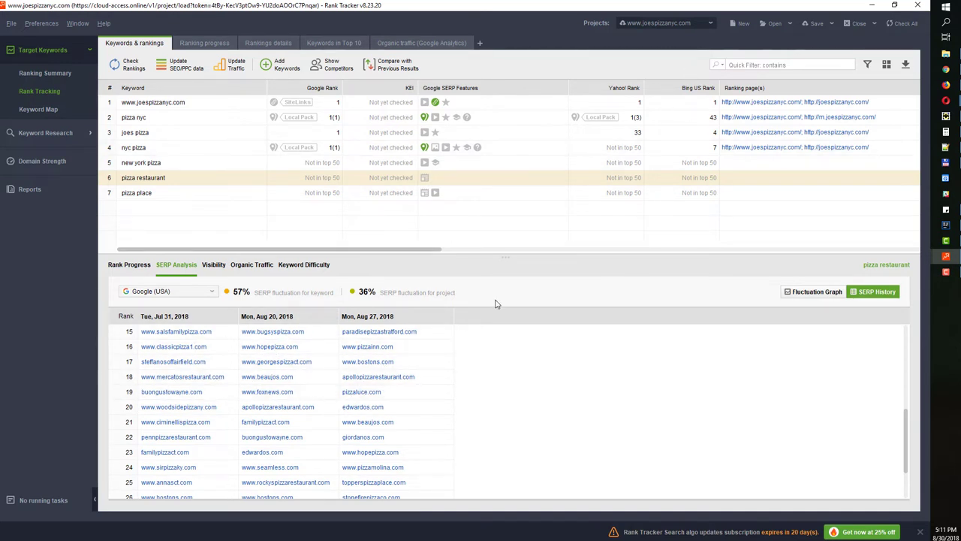
scroll(361, 391, "up", 5)
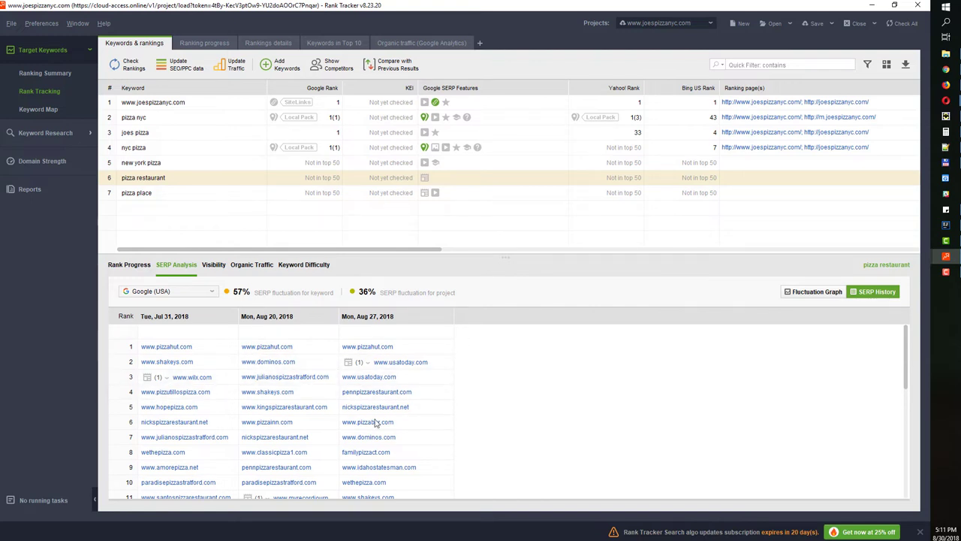
Compare the Fluctuation Graph with SERP History, then view Organic Traffic, which reports no Google Analytics account
left_click(814, 292)
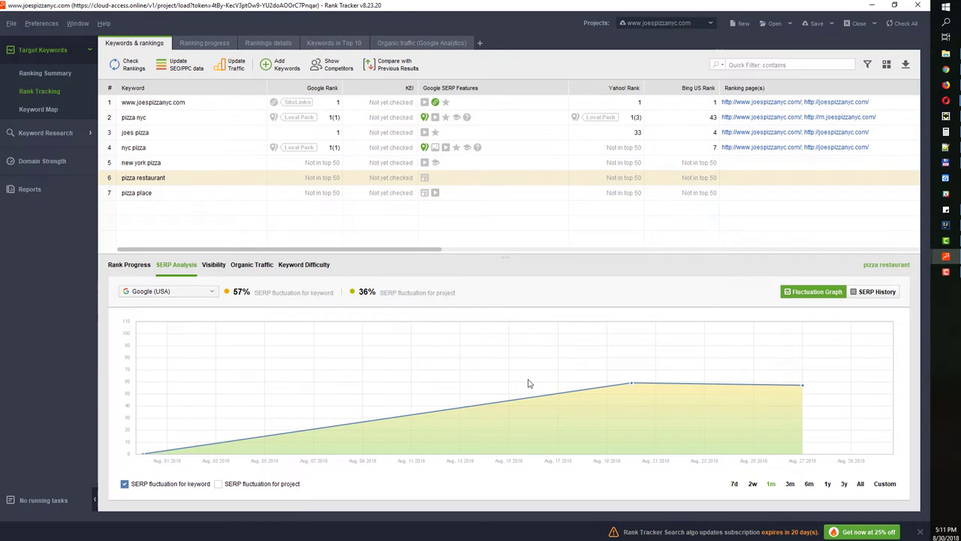
left_click(871, 292)
left_click(886, 292)
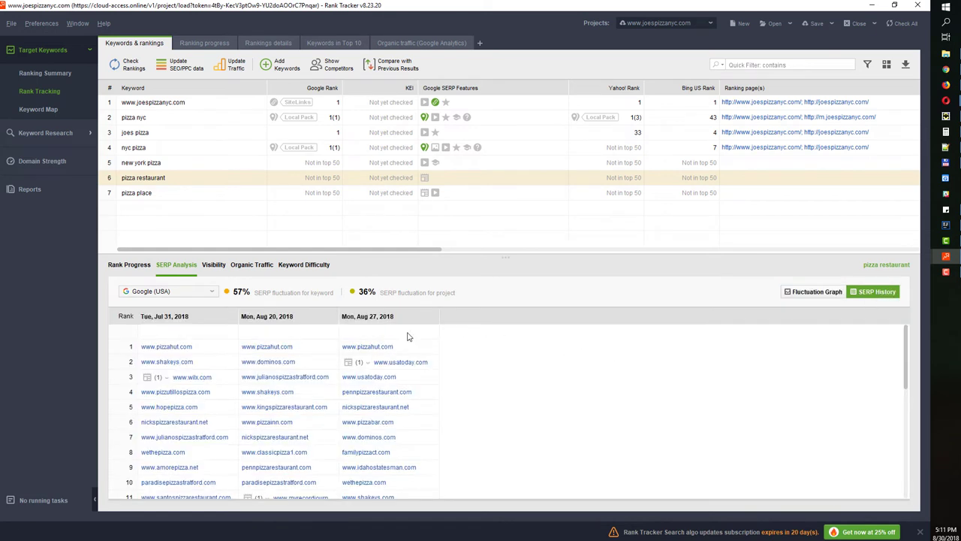
left_click(831, 294)
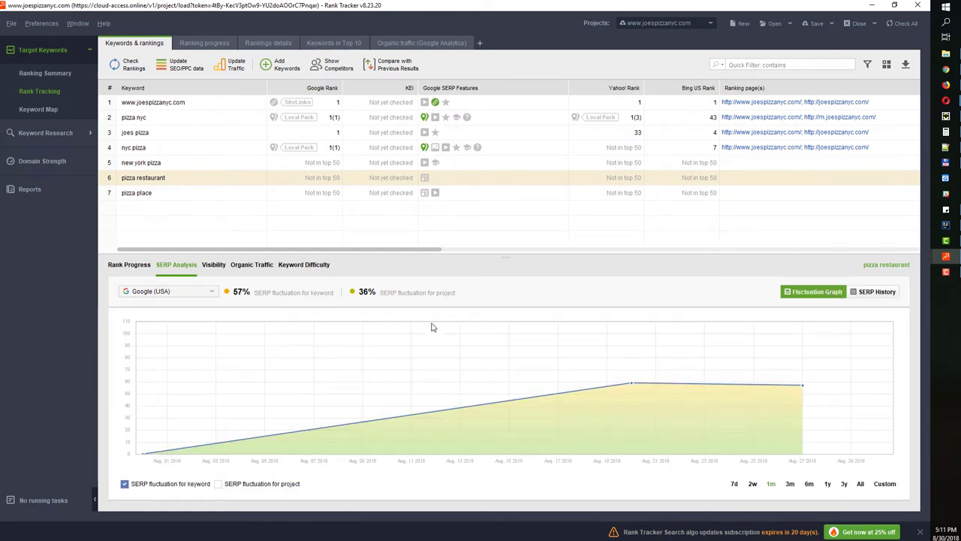
left_click(252, 265)
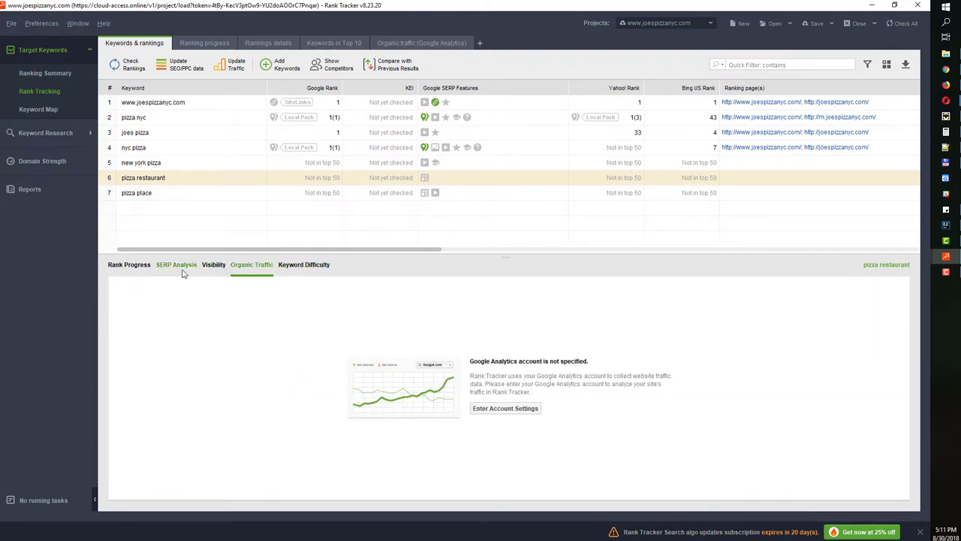
Load the seopowersuite.com project and show organic traffic for its keywords
left_click(660, 24)
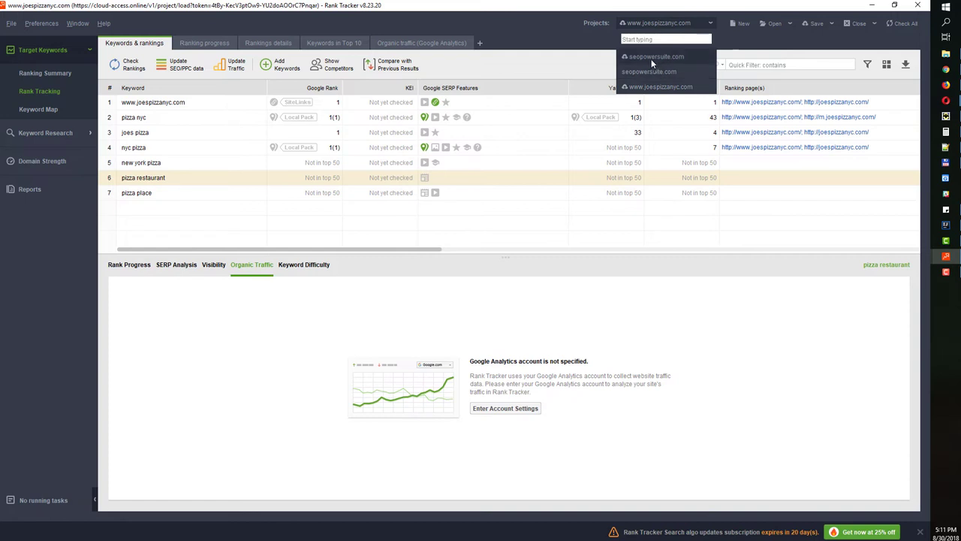
left_click(651, 58)
left_click(253, 327)
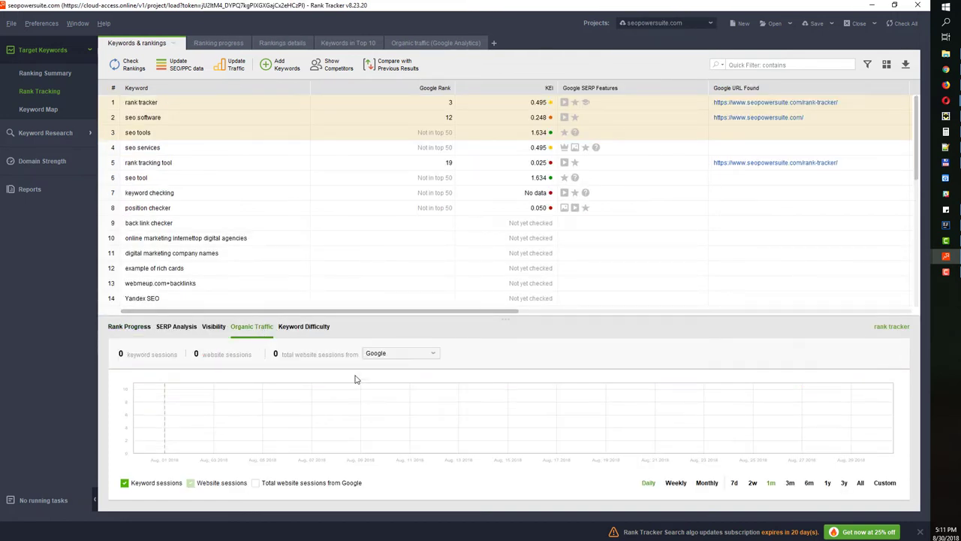
Check the Google Analytics account settings in Preferences, then select the first nine keywords
left_click(45, 23)
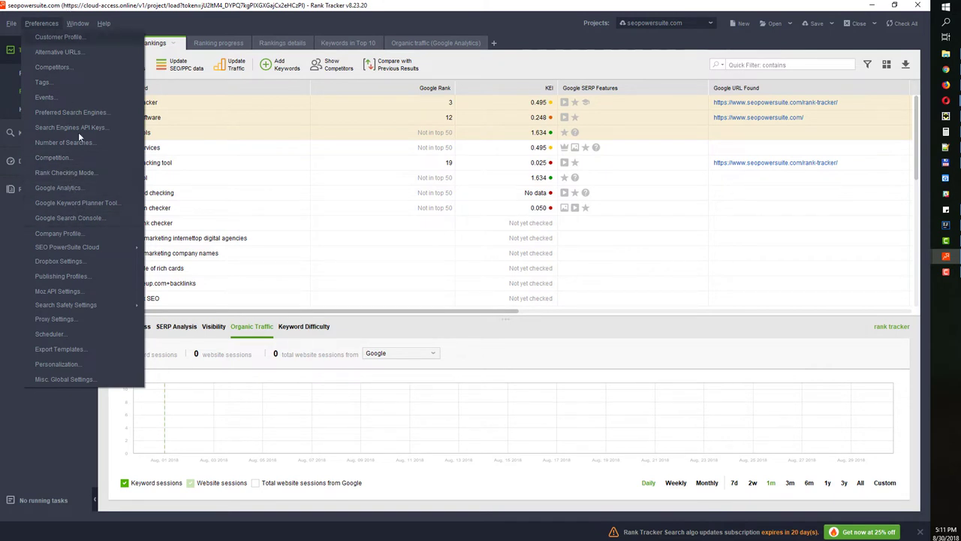
left_click(77, 215)
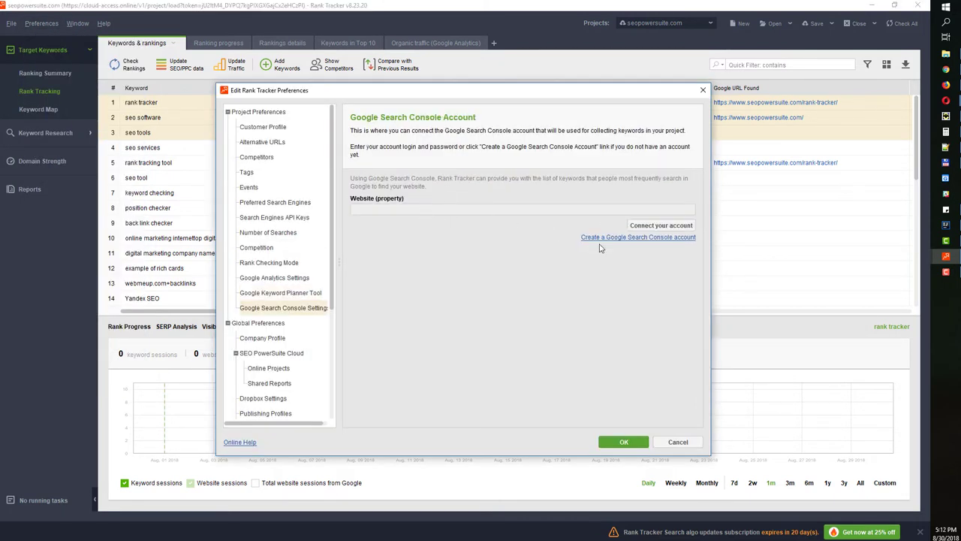
left_click(283, 279)
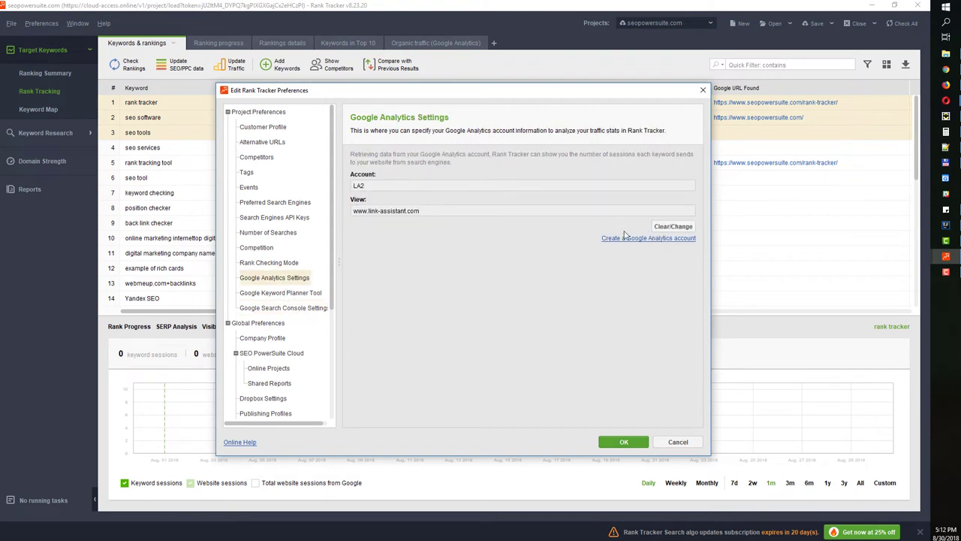
left_click(624, 442)
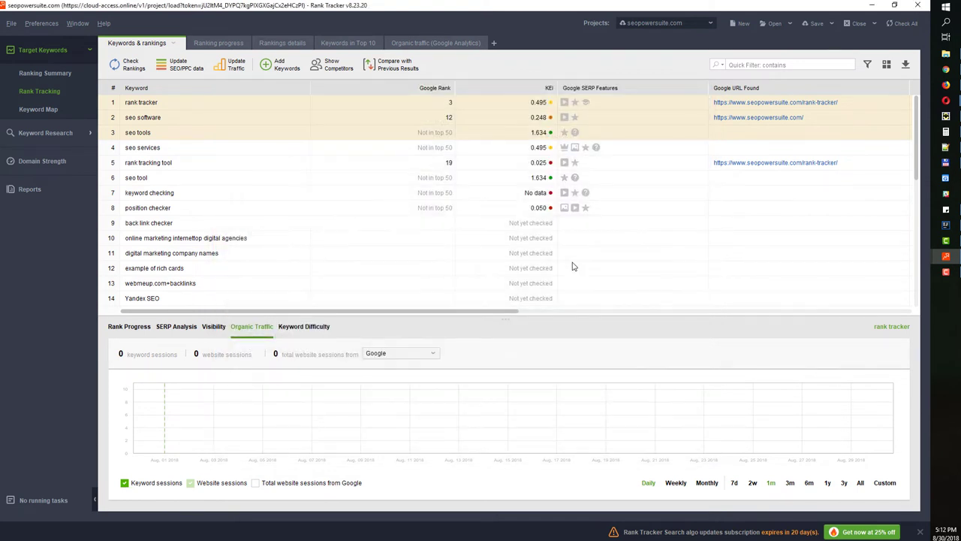
left_click_drag(253, 106, 253, 224)
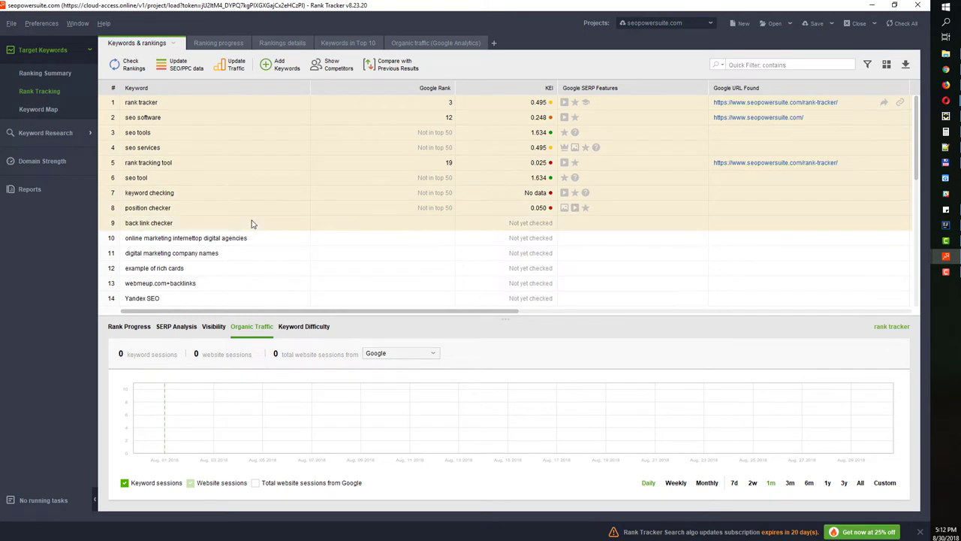
Run an organic traffic update for the nine selected keywords and view rank tracking tool's traffic data
left_click(236, 65)
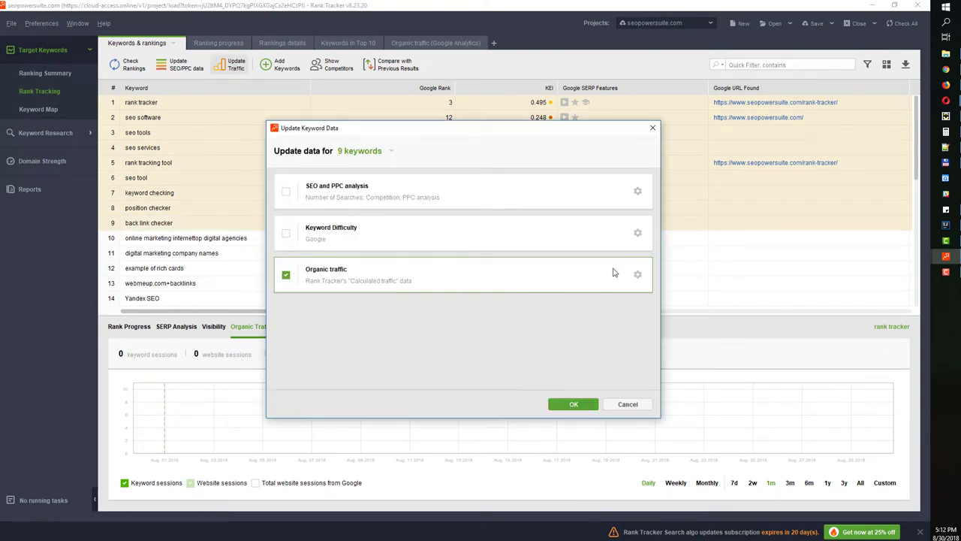
left_click(638, 274)
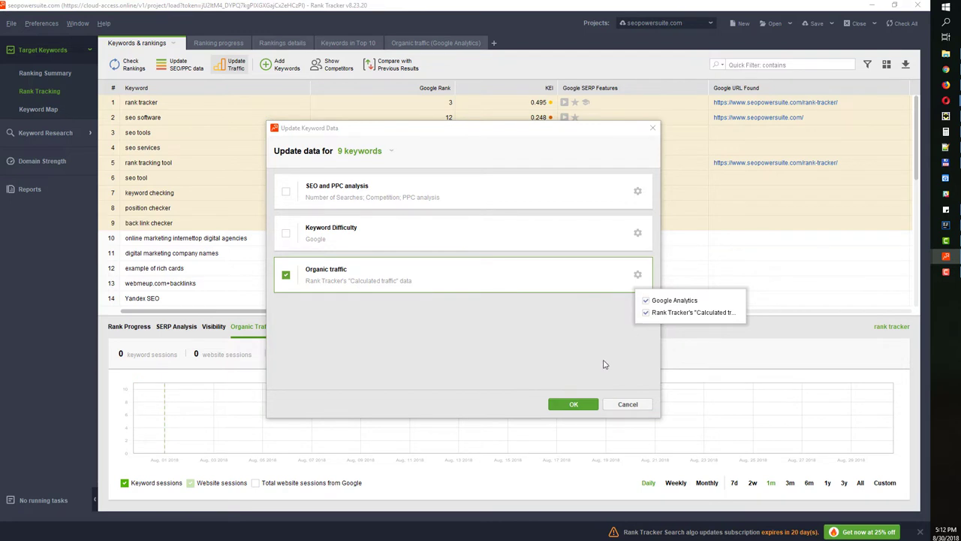
left_click(574, 404)
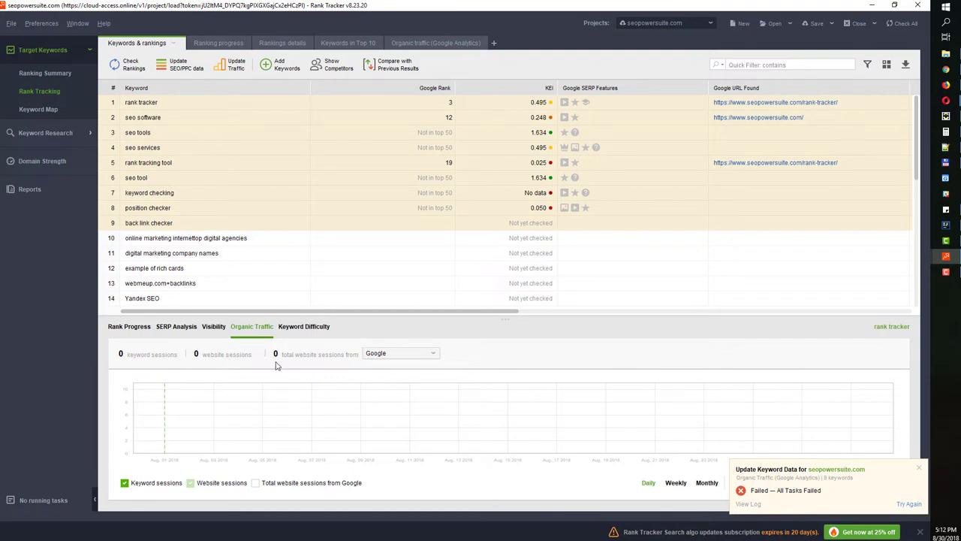
left_click(387, 353)
left_click(355, 167)
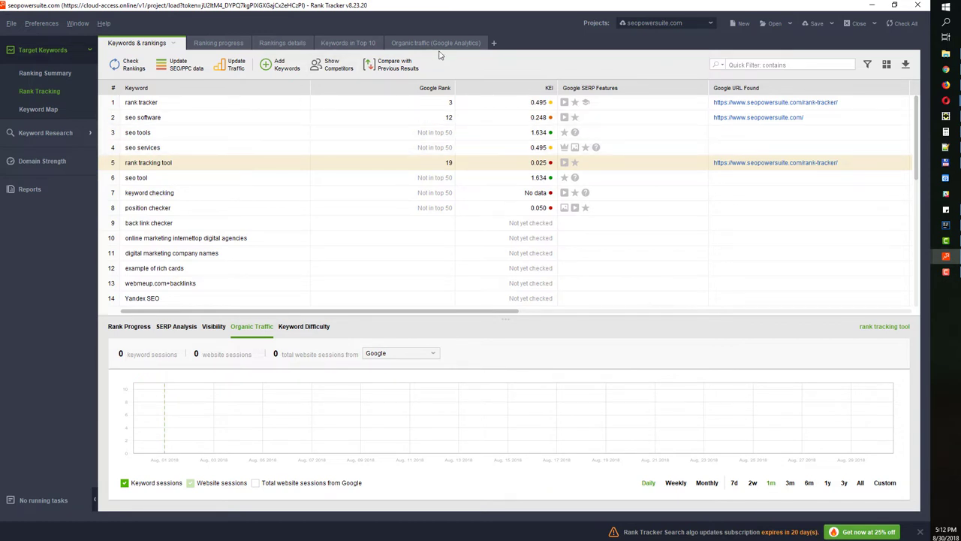
Step through the Ranking progress, Rankings details and Organic traffic views, ending on Keywords in Top 10
left_click(213, 45)
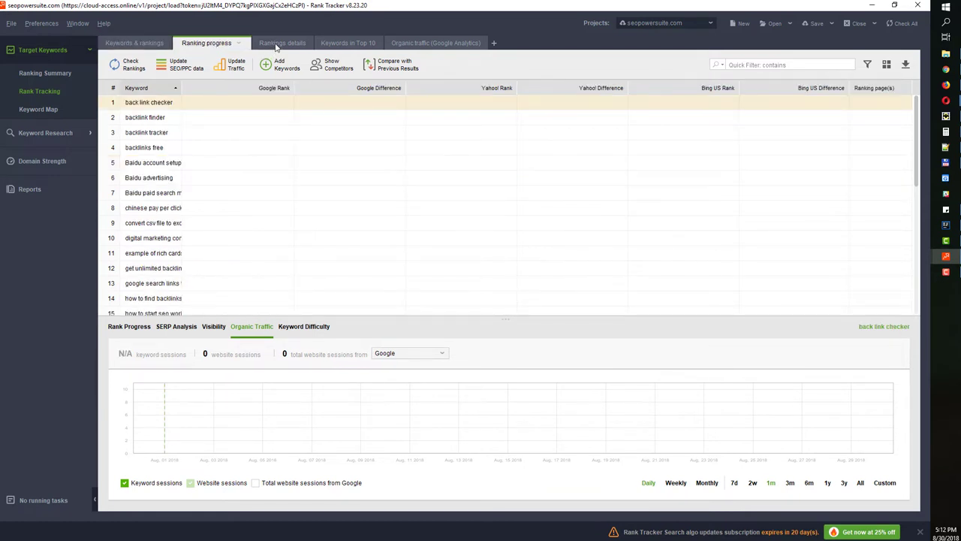
left_click(277, 44)
left_click(342, 45)
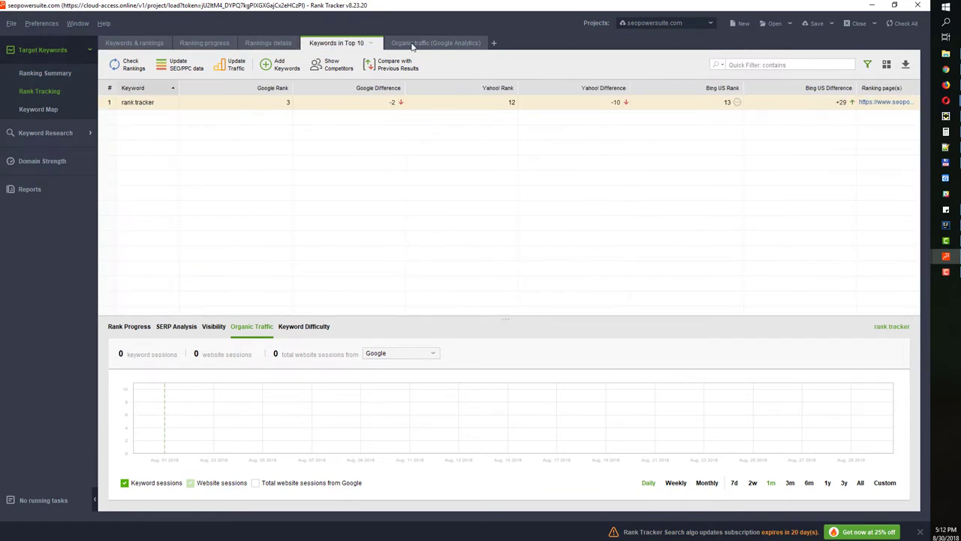
left_click(411, 45)
left_click(339, 43)
Switch to the Organic traffic (Google Analytics) view and open its column settings
left_click(275, 44)
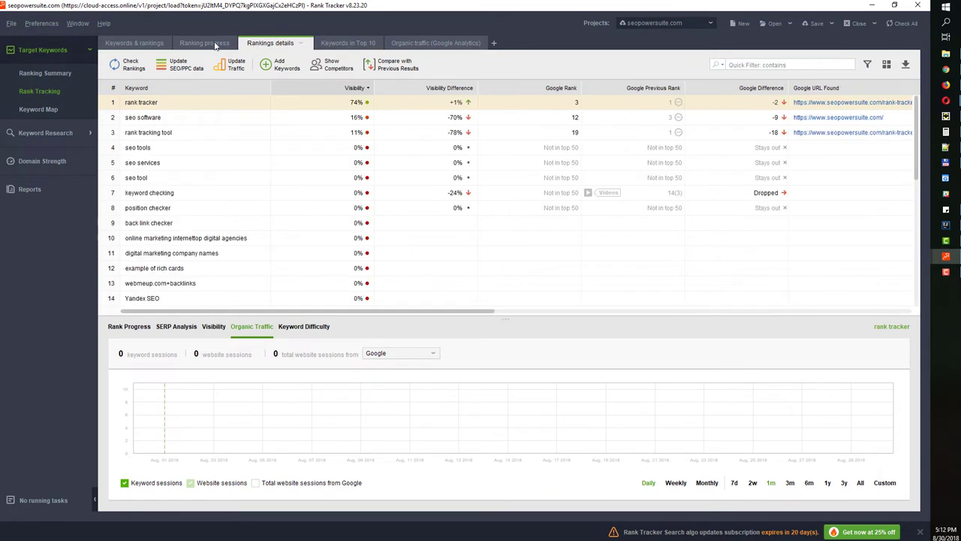
left_click(206, 44)
left_click(142, 44)
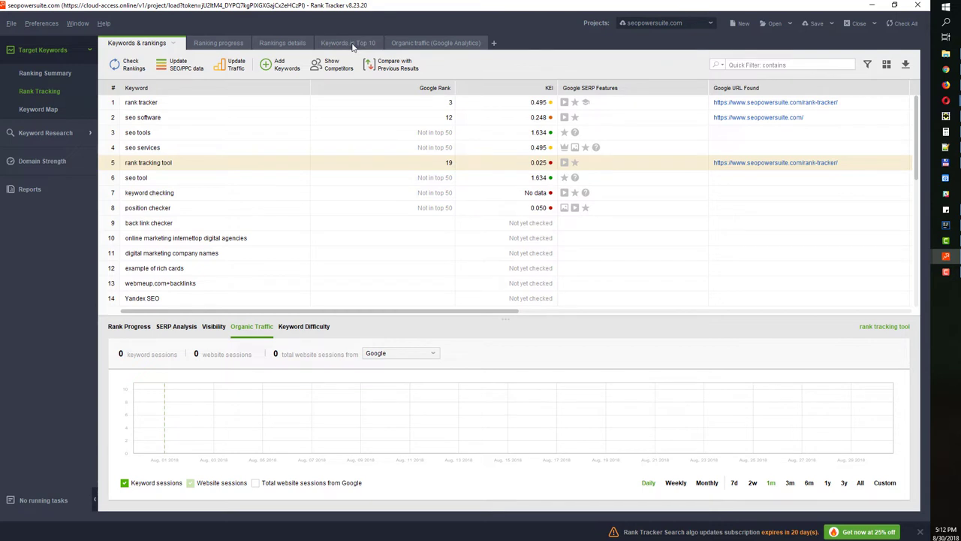
left_click(438, 45)
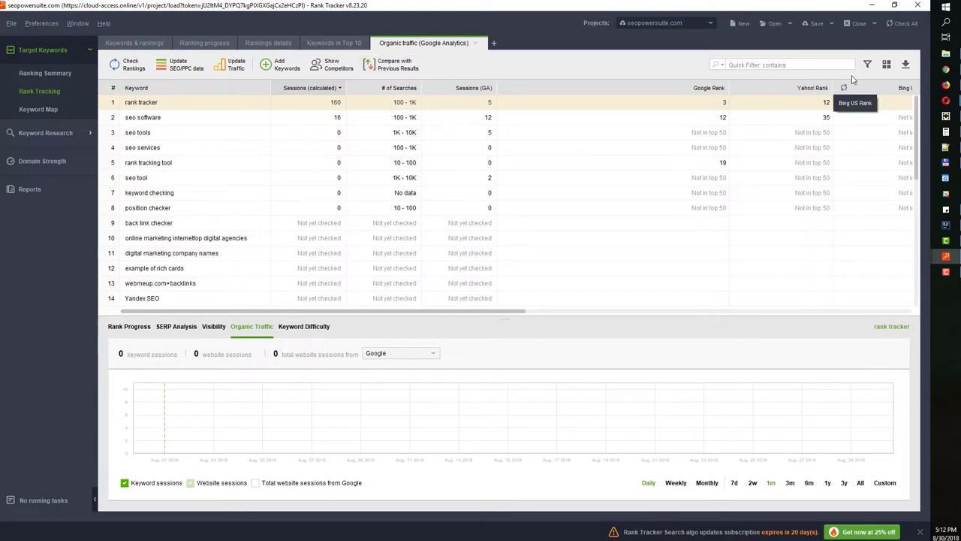
left_click(887, 65)
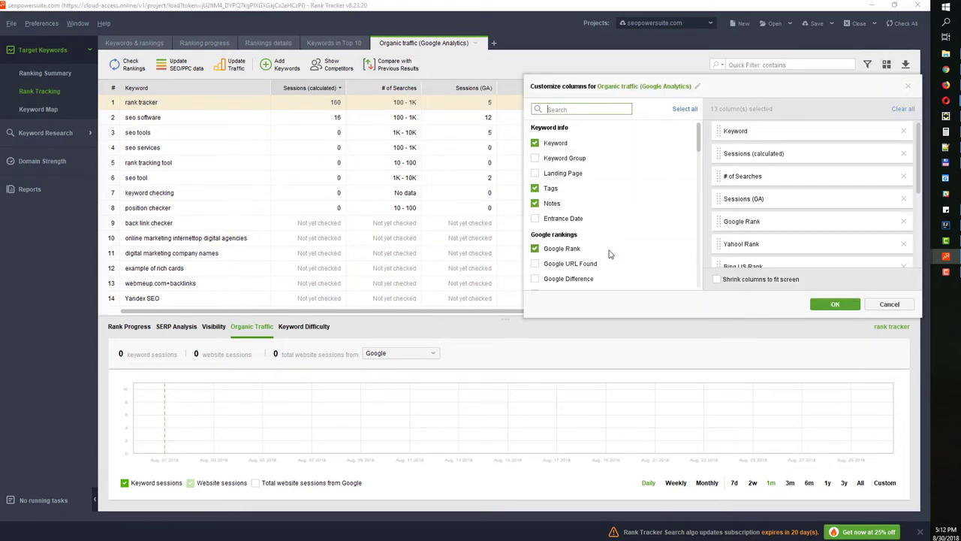
Add a New Workspace with Keyword Group, Landing Page and Notes columns, then return to Keywords & rankings
left_click(492, 43)
left_click(493, 44)
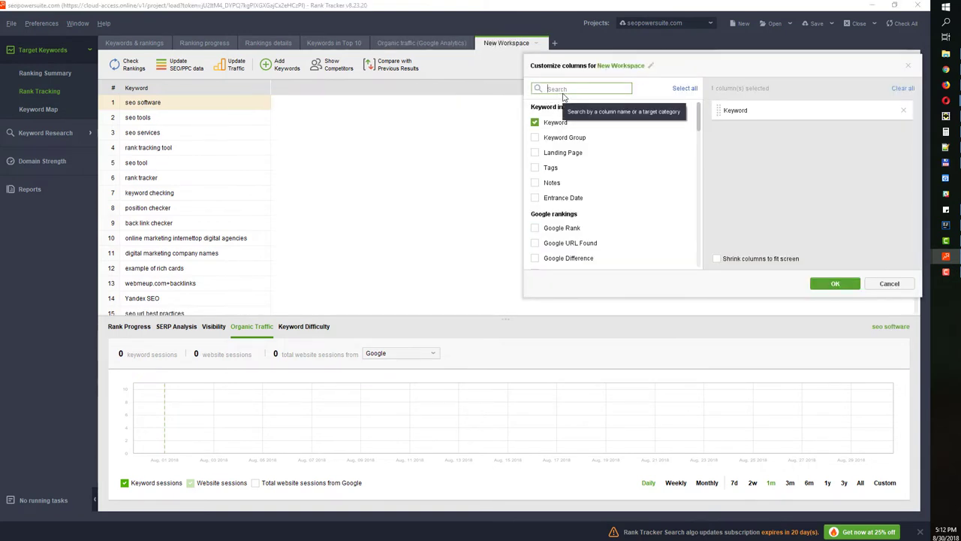
left_click(534, 138)
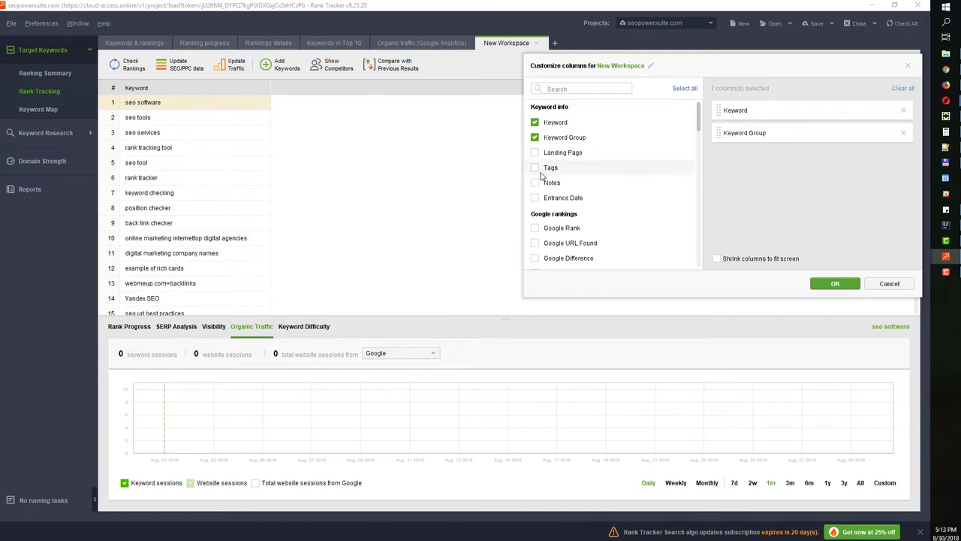
left_click(535, 152)
left_click(535, 183)
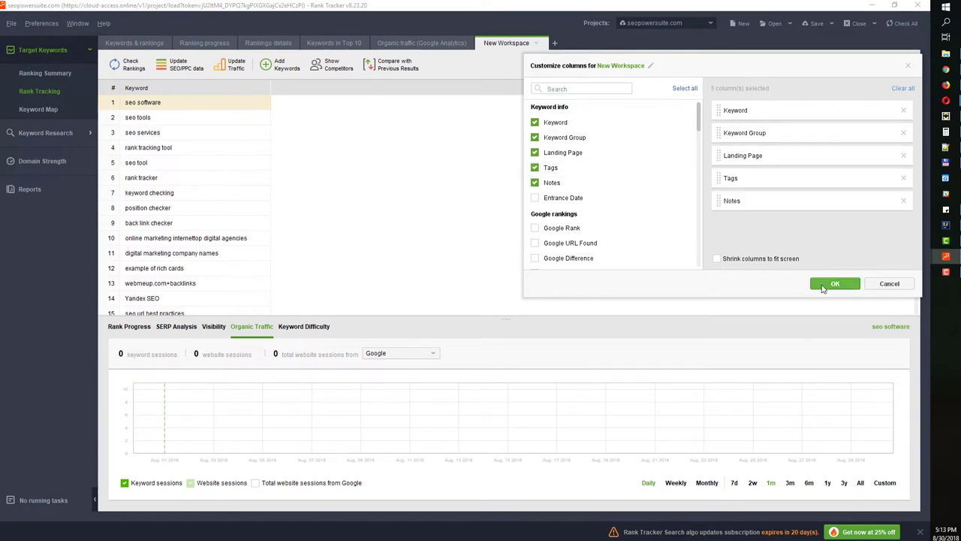
left_click(835, 283)
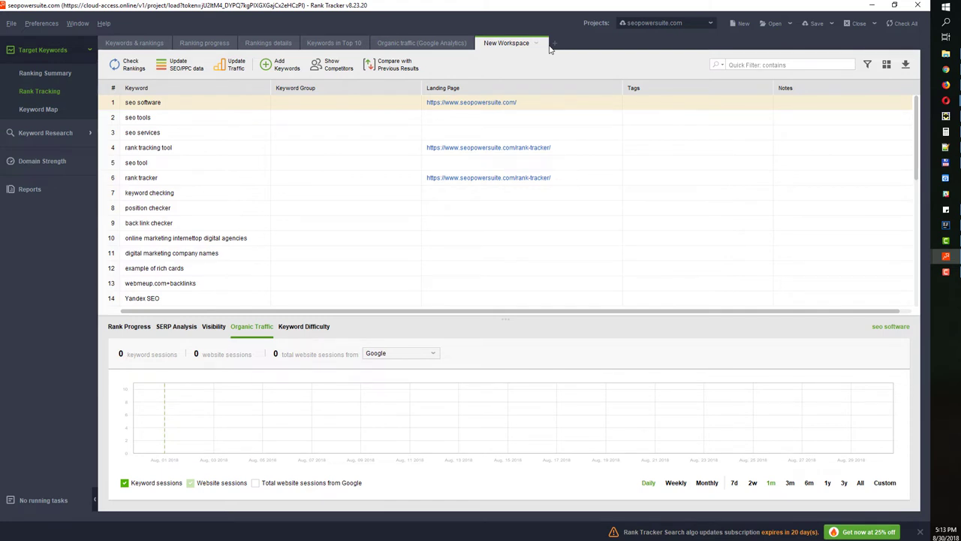
left_click(153, 43)
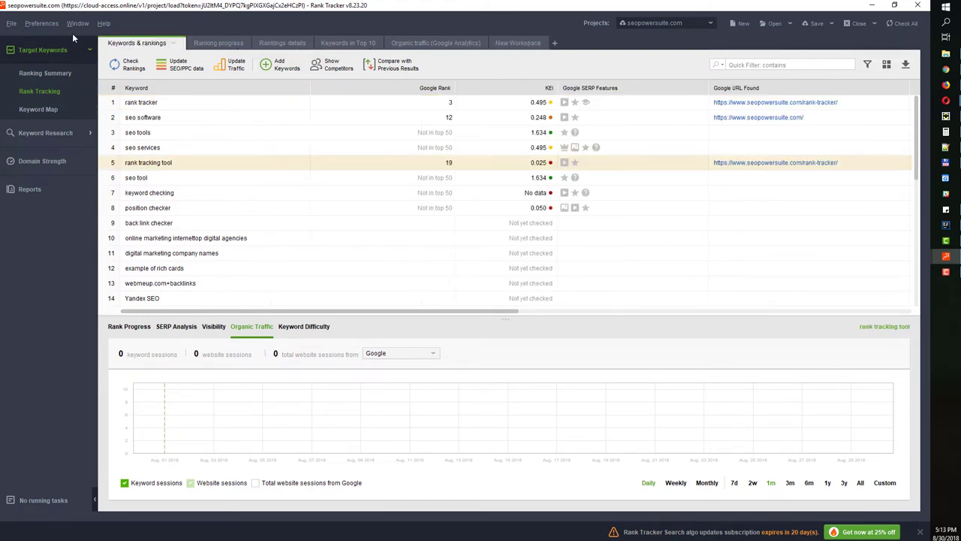
Add webmeup.com as a tracked competitor in the project's Competitors preferences
left_click(42, 23)
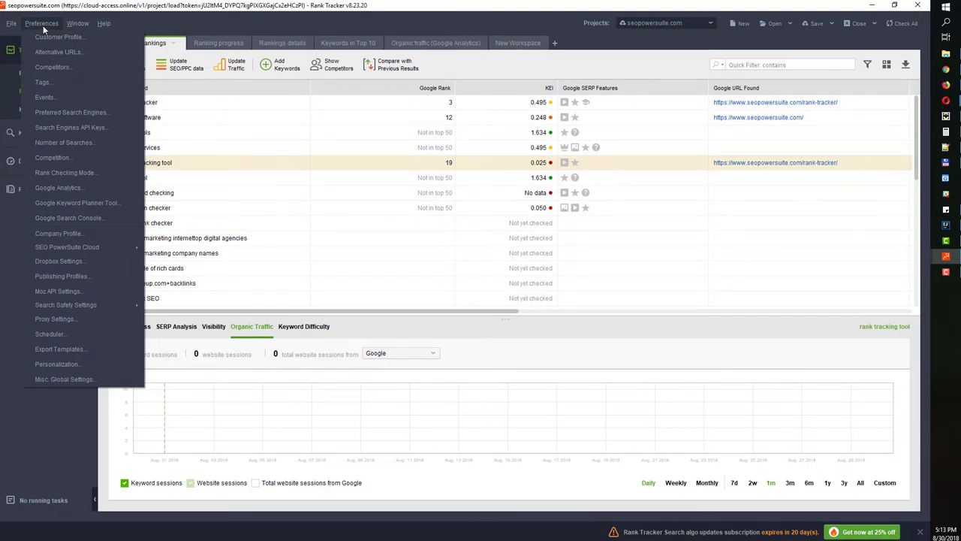
left_click(55, 67)
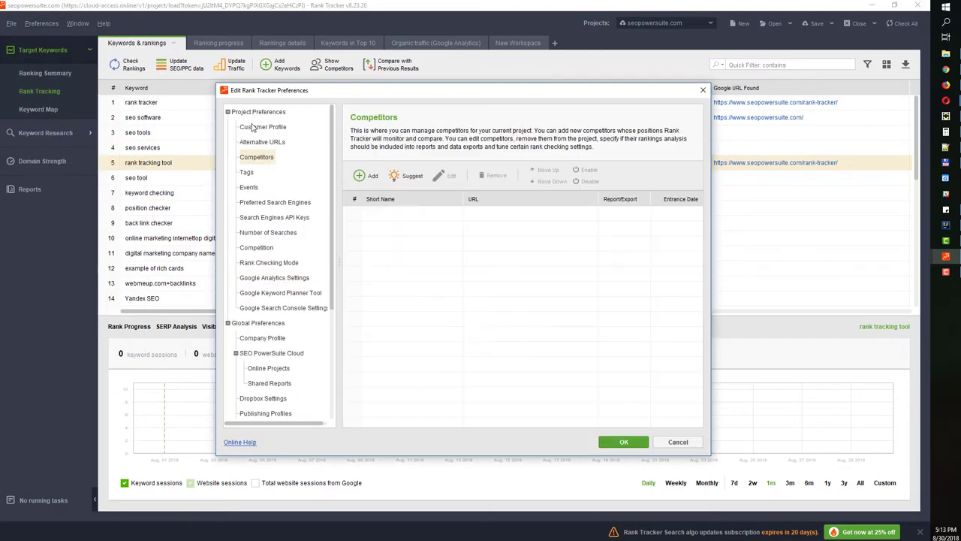
left_click(361, 176)
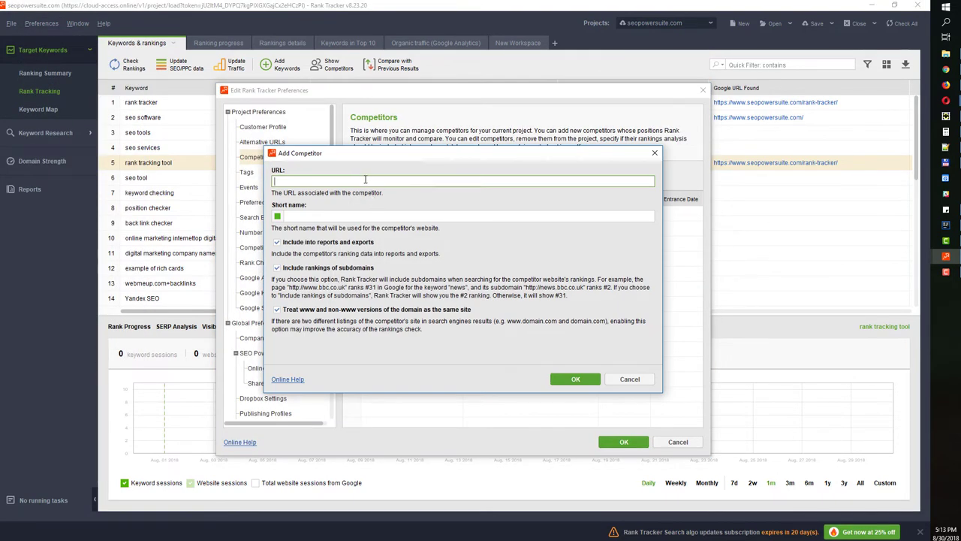
type("web")
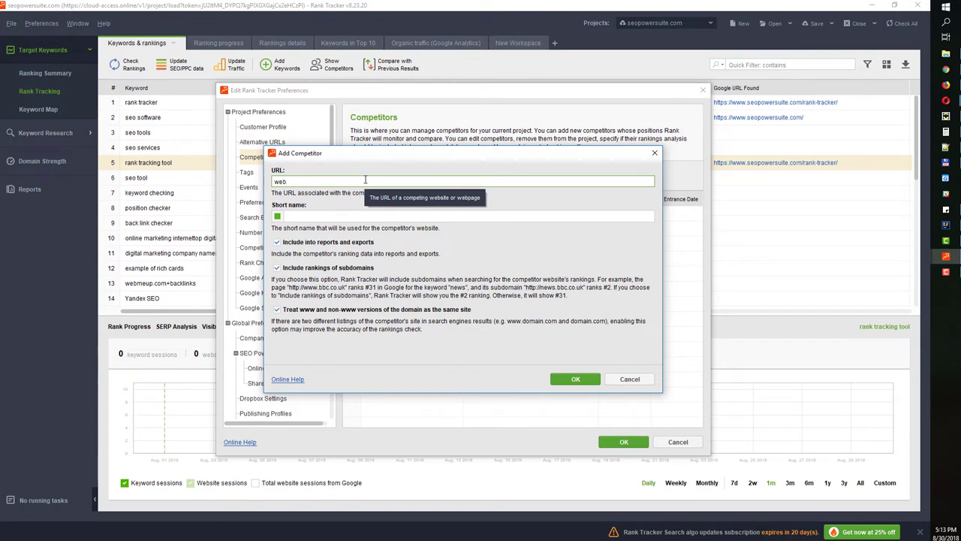
type("meup.com")
left_click(577, 379)
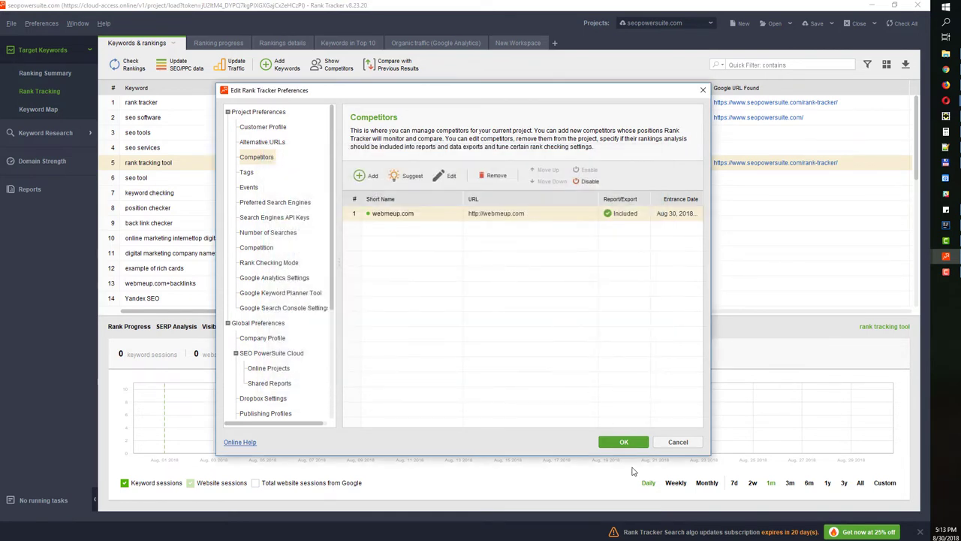
left_click(622, 442)
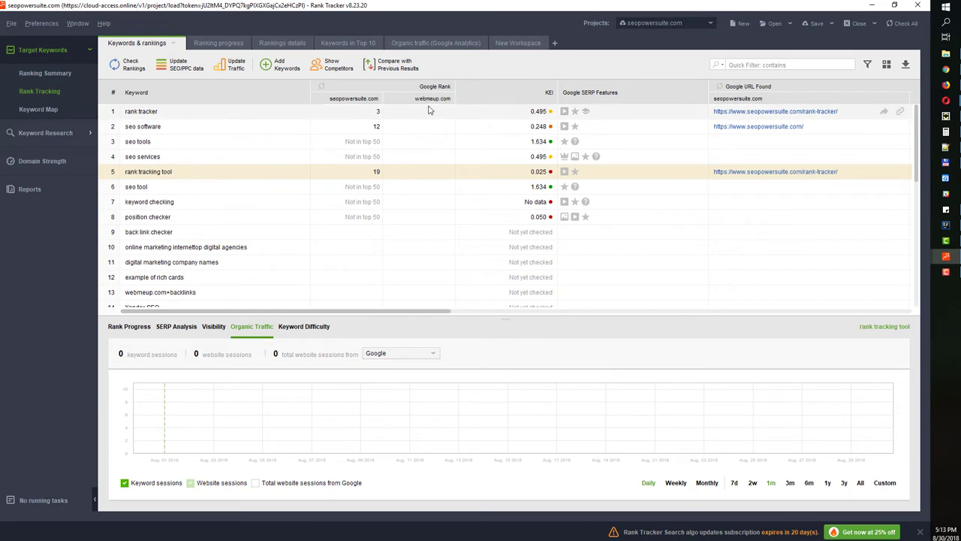
Recheck Google-only rankings for the first three keywords, then quick-filter the list by 'seo'
left_click_drag(425, 118, 430, 147)
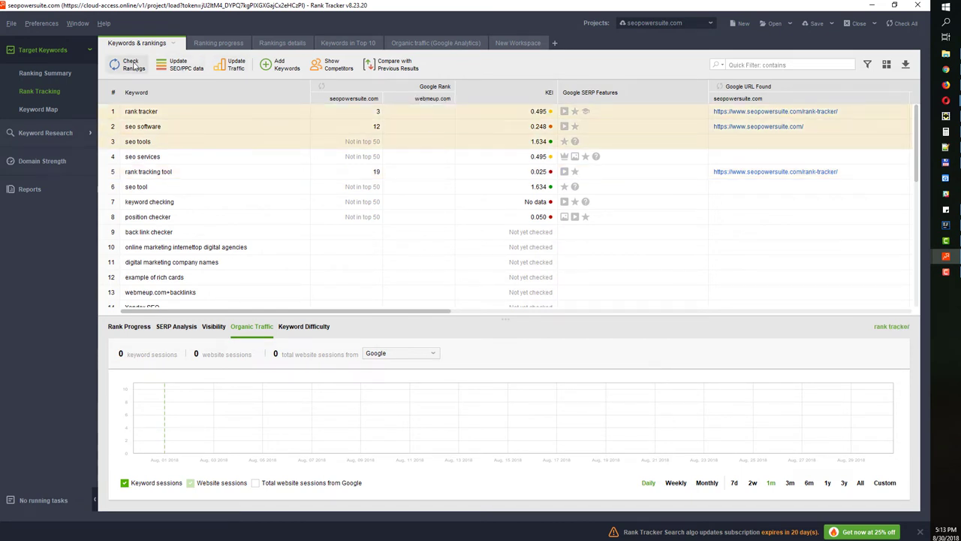
left_click(133, 65)
left_click(330, 182)
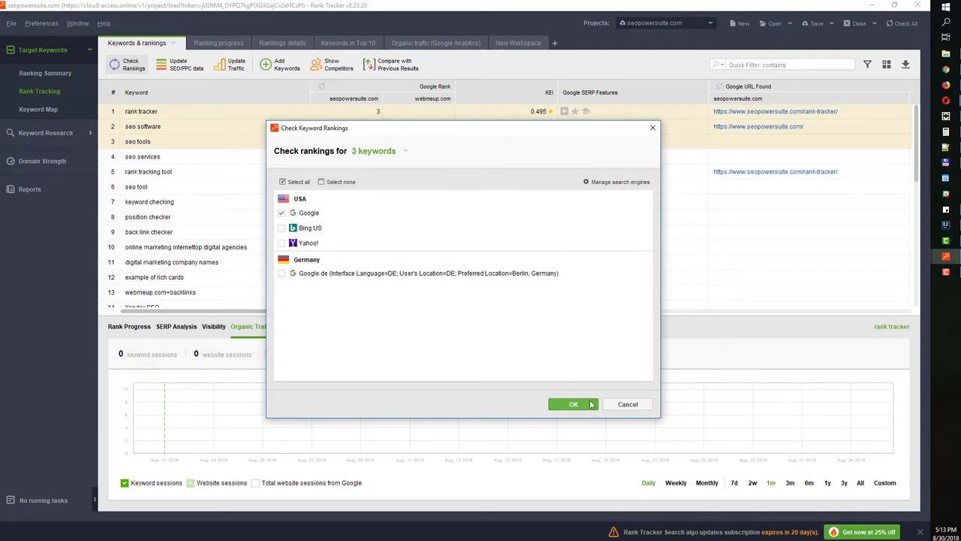
left_click(589, 403)
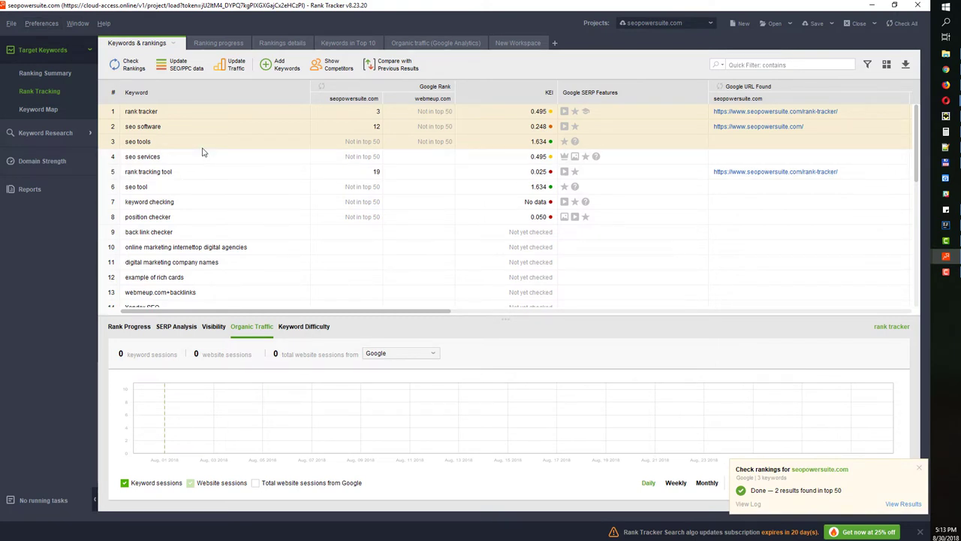
left_click(753, 66)
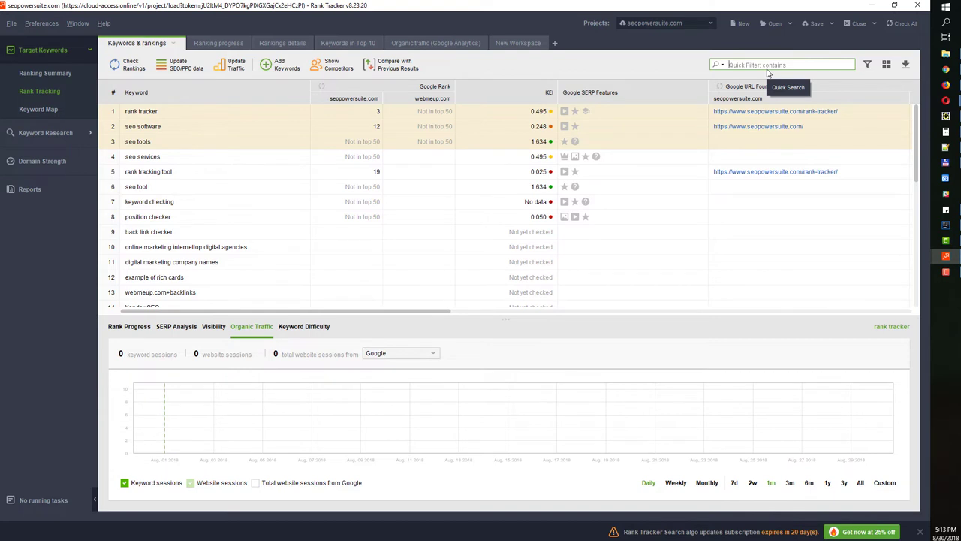
type("seo")
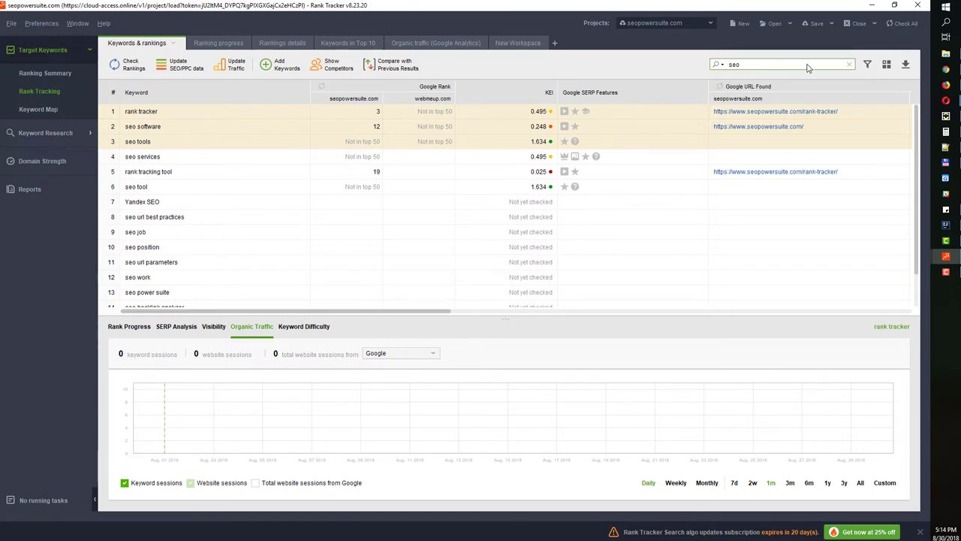
Clear the 'seo' quick filter and apply Keyword and # of Searches 10 filter conditions
left_click(849, 65)
left_click(868, 64)
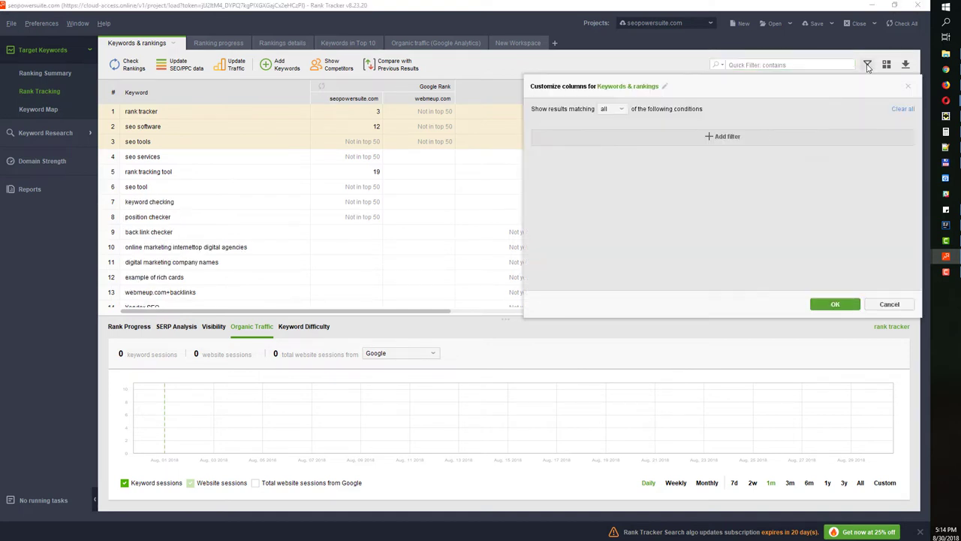
left_click(723, 136)
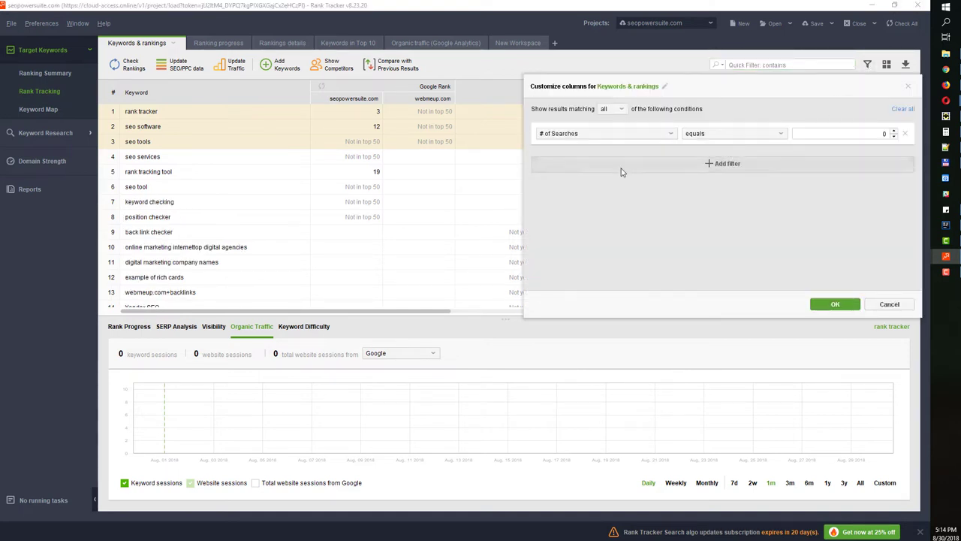
left_click(603, 132)
scroll(597, 185, "down", 5)
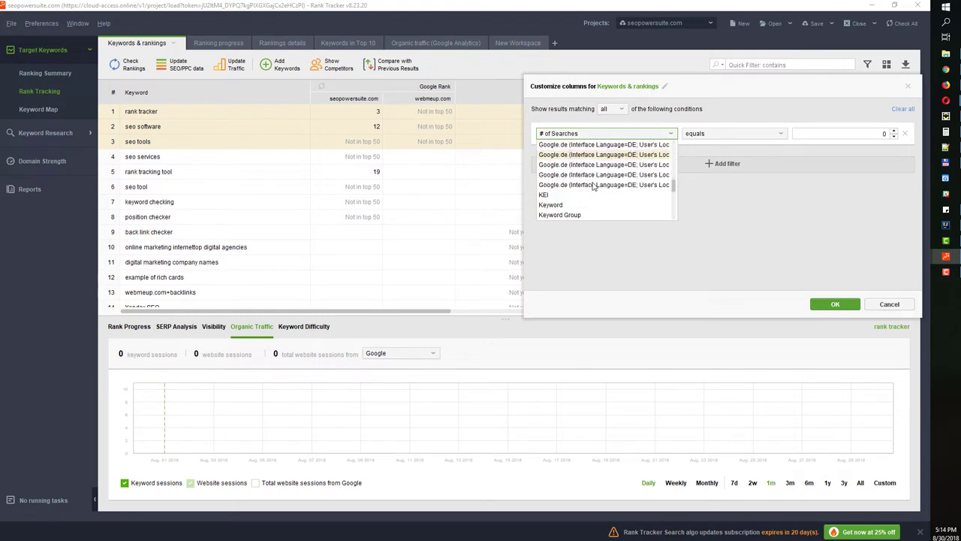
left_click(586, 205)
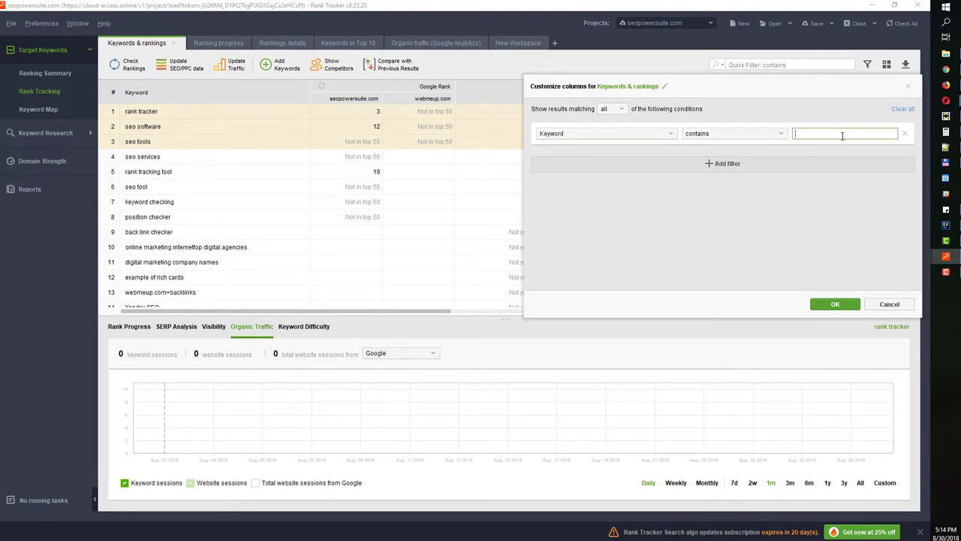
left_click(749, 166)
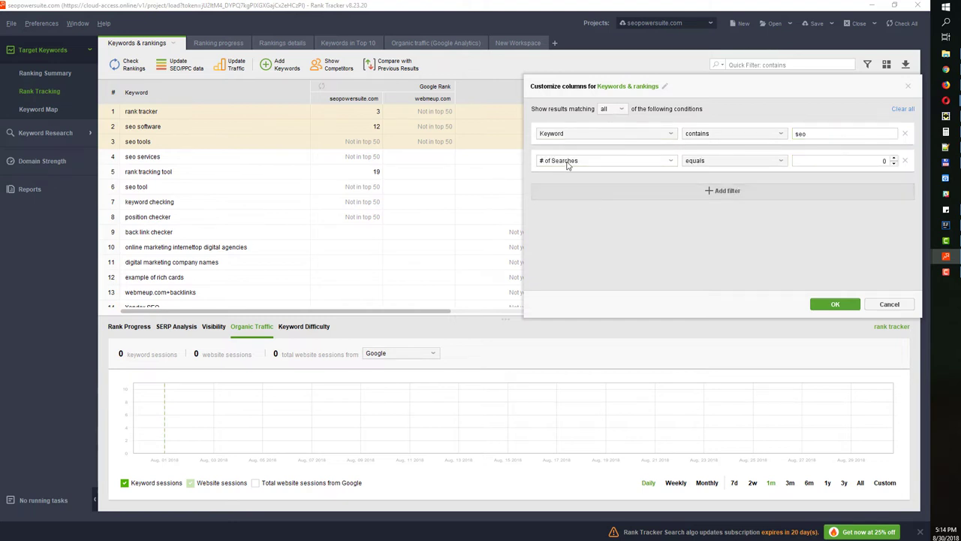
left_click(866, 159)
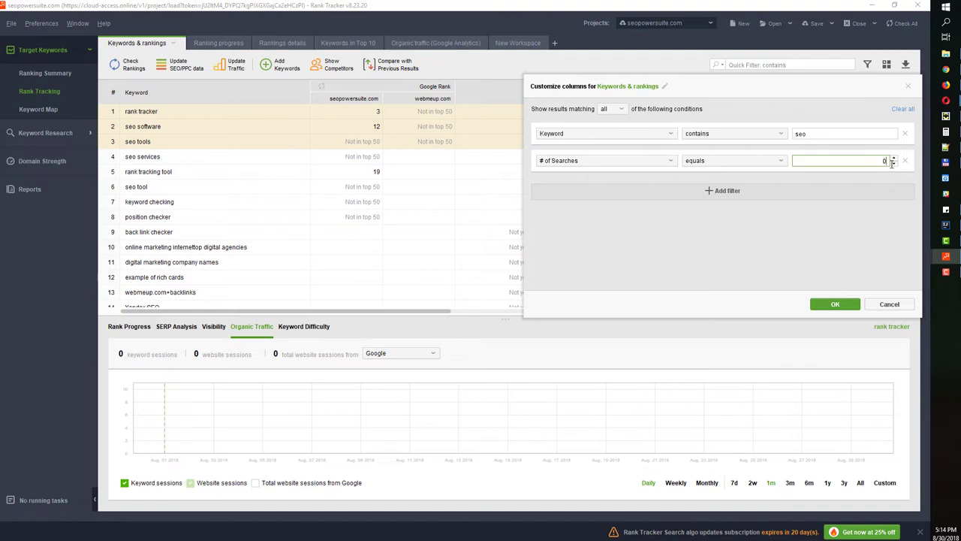
type("10")
left_click(840, 304)
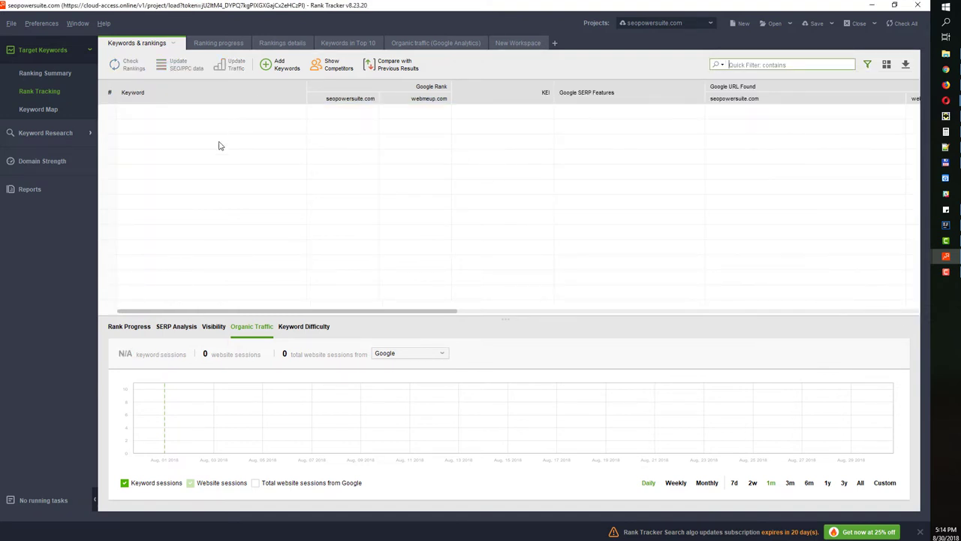
Remove all filter conditions to show every keyword, then select rank tracker through position checker
left_click(869, 64)
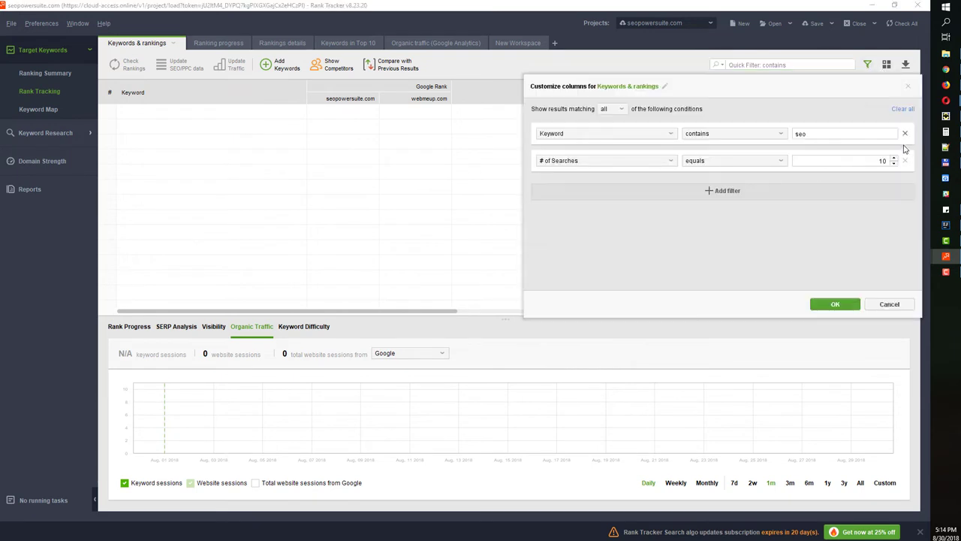
left_click(906, 133)
left_click(905, 134)
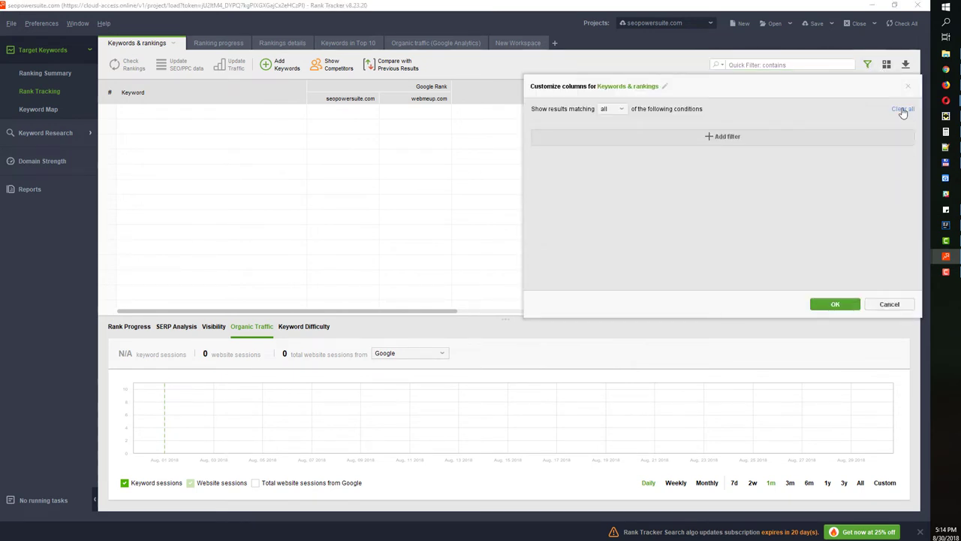
left_click(907, 86)
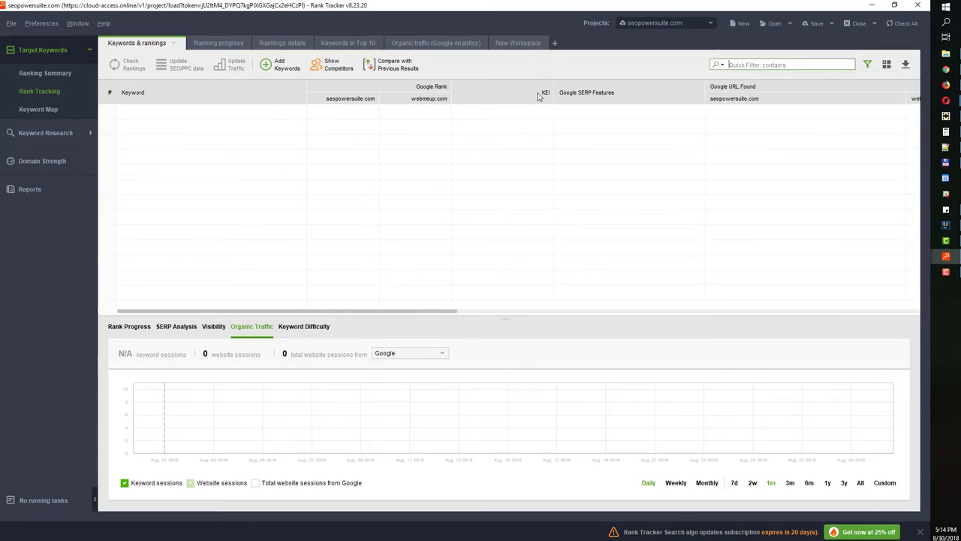
left_click(868, 65)
left_click(903, 110)
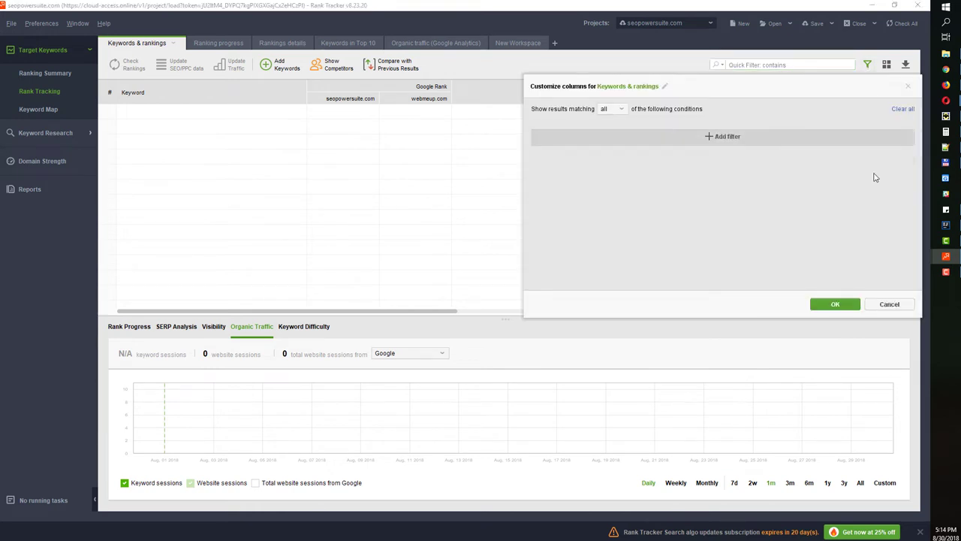
left_click(834, 303)
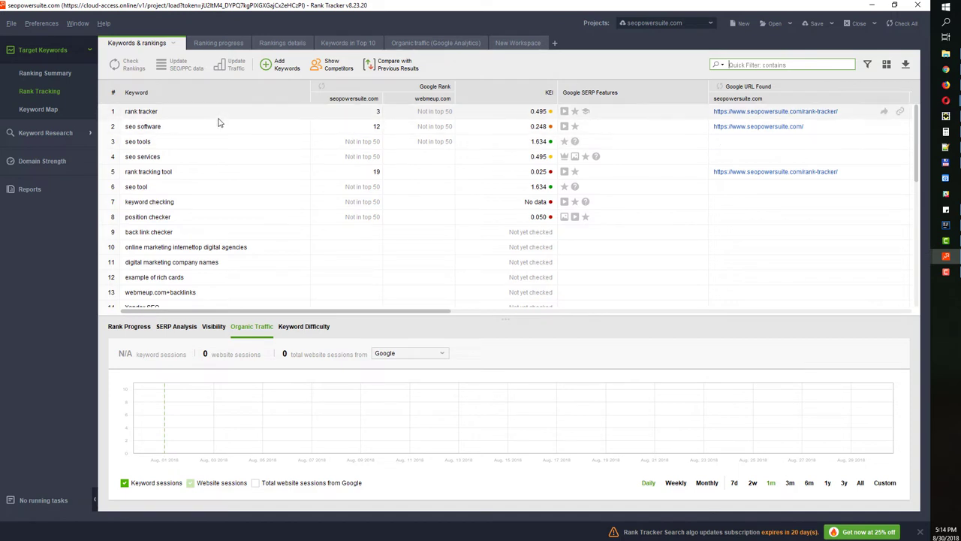
left_click_drag(218, 118, 223, 216)
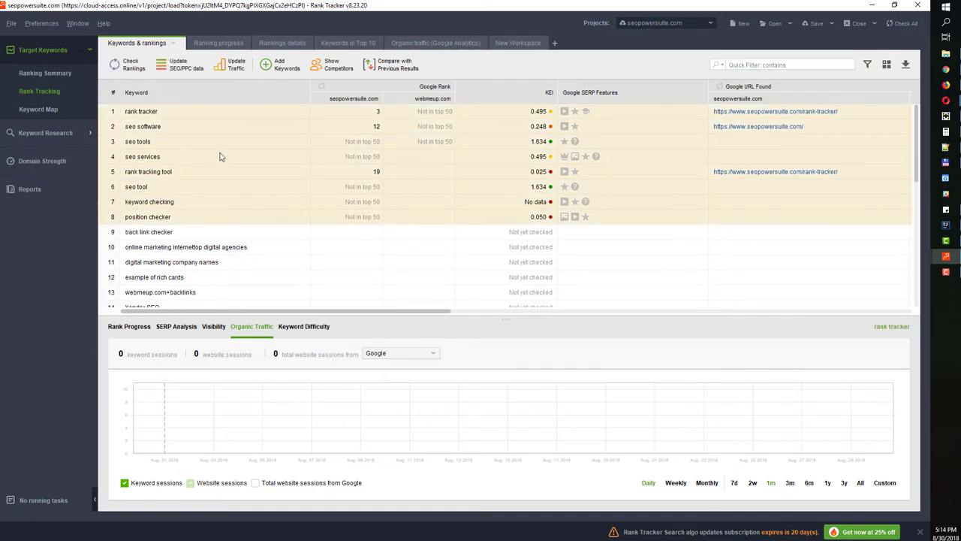
Tag the eight selected keywords with the tag 123
right_click(187, 134)
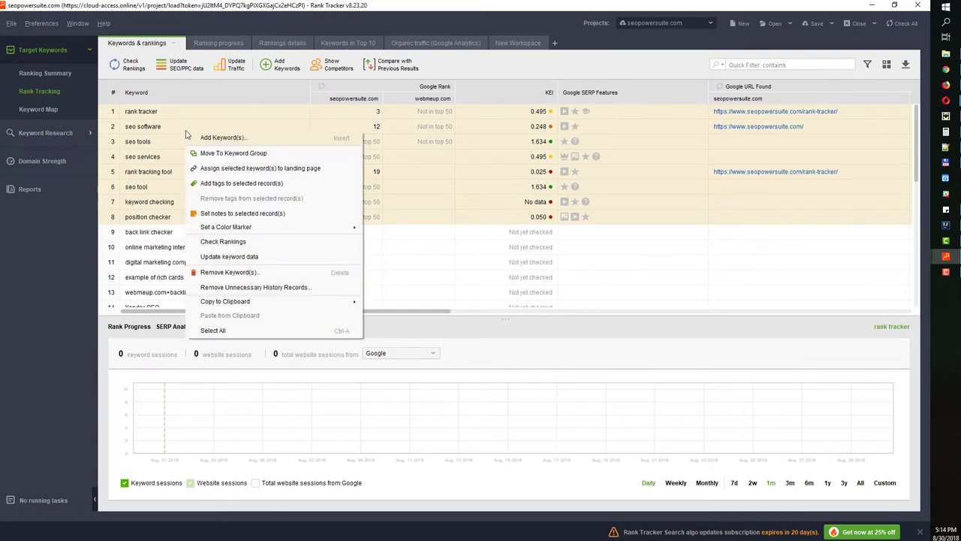
left_click(217, 183)
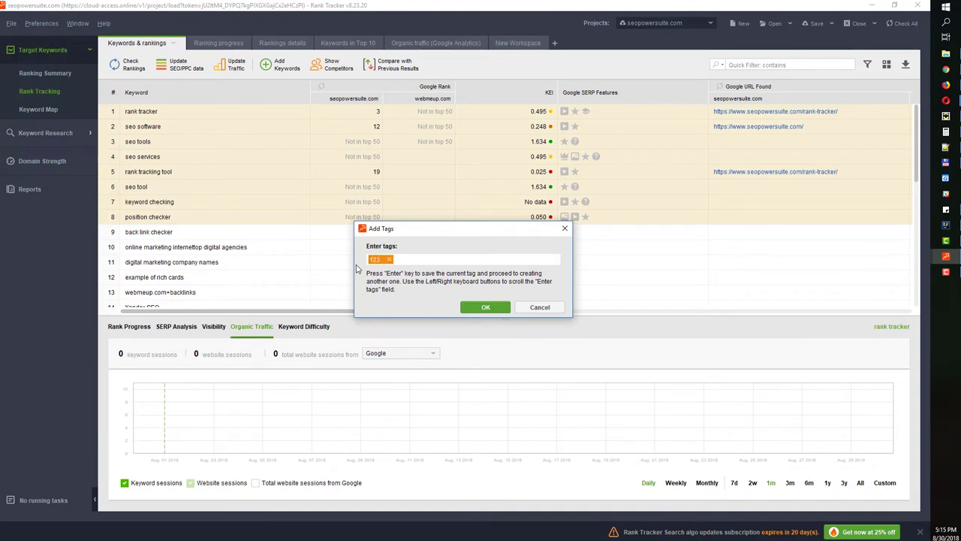
key("Return")
left_click(485, 307)
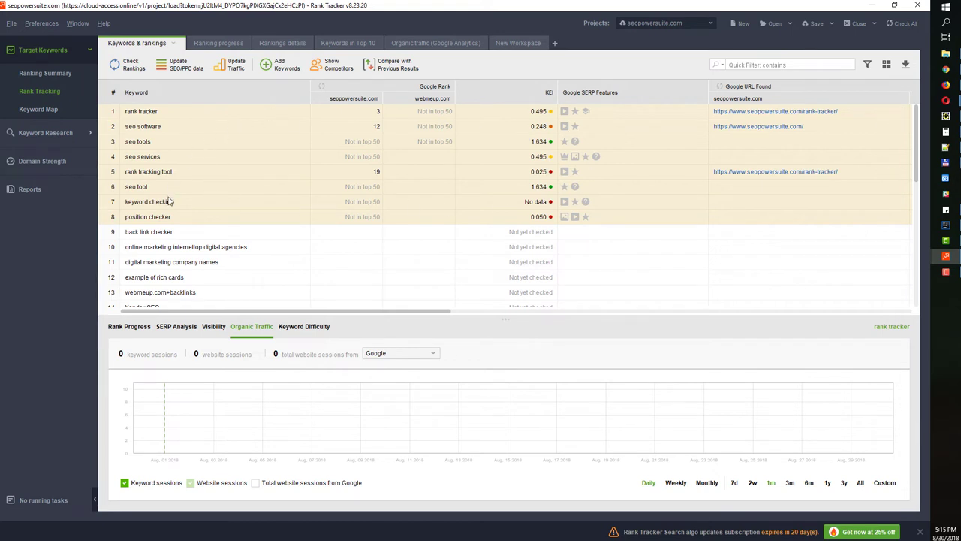
Apply a filter condition 'Tags contains 123' to the keyword table
left_click(867, 65)
left_click(710, 134)
left_click(580, 135)
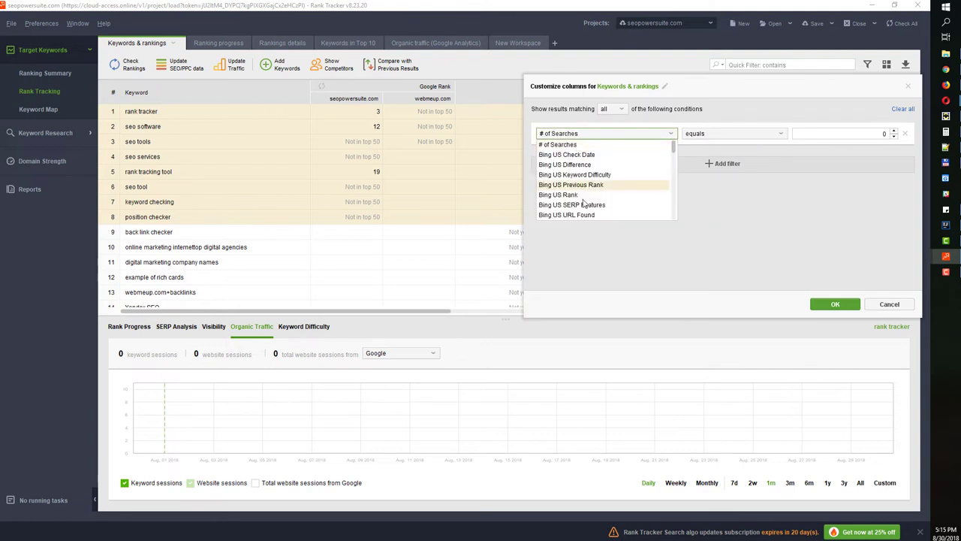
scroll(583, 203, "down", 20)
scroll(575, 203, "up", 1)
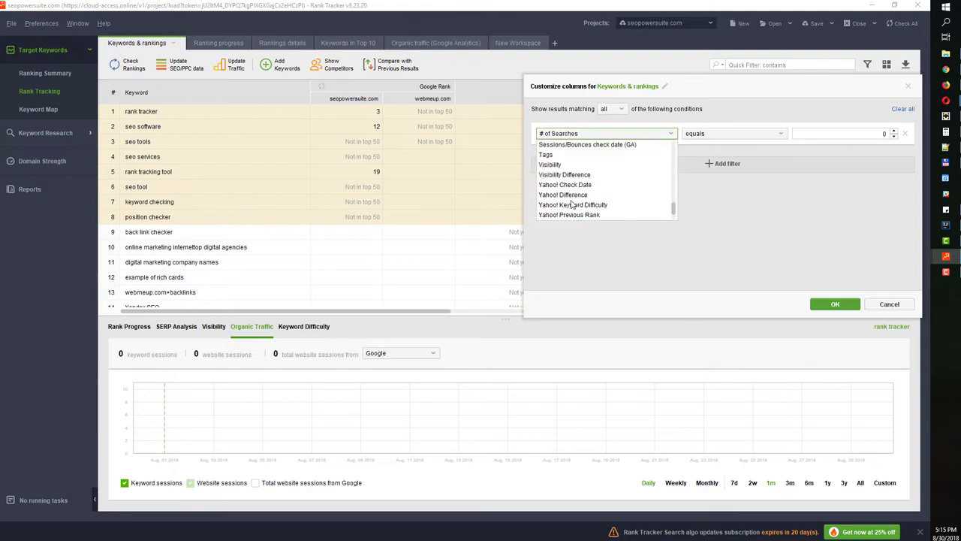
scroll(572, 203, "up", 2)
left_click(564, 213)
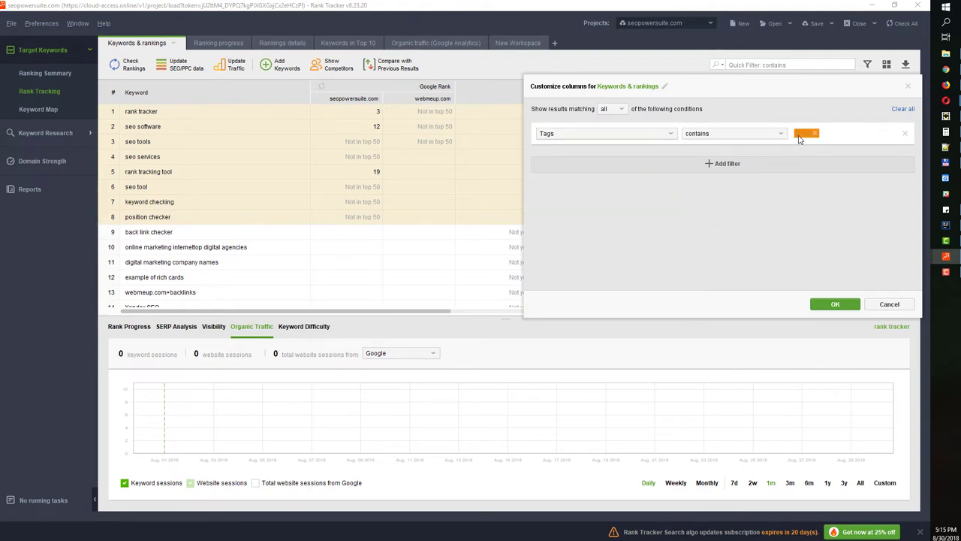
type("123")
key("Return")
left_click(835, 305)
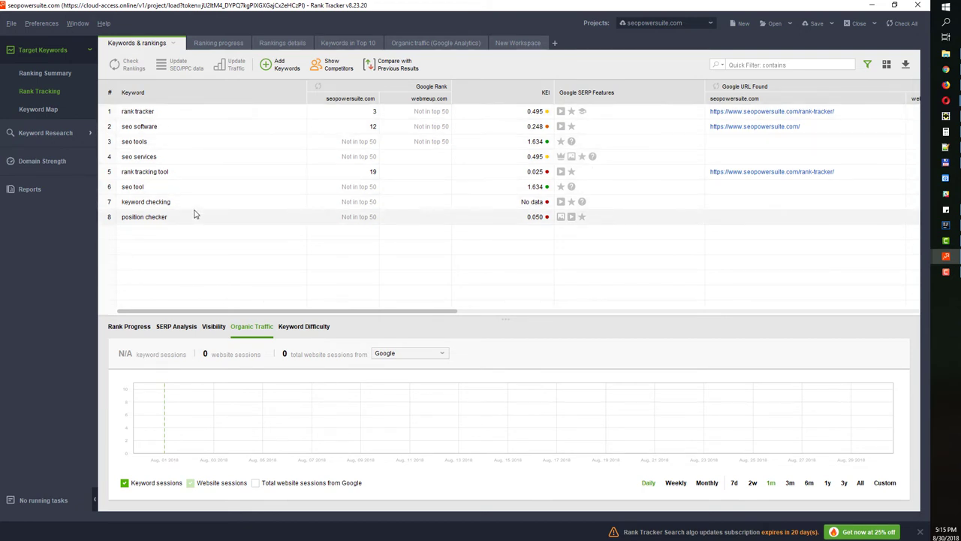
Open the Ranking Summary and review seopowersuite.com's 3% visibility and per-engine rankings beside webmeup.com
left_click(57, 74)
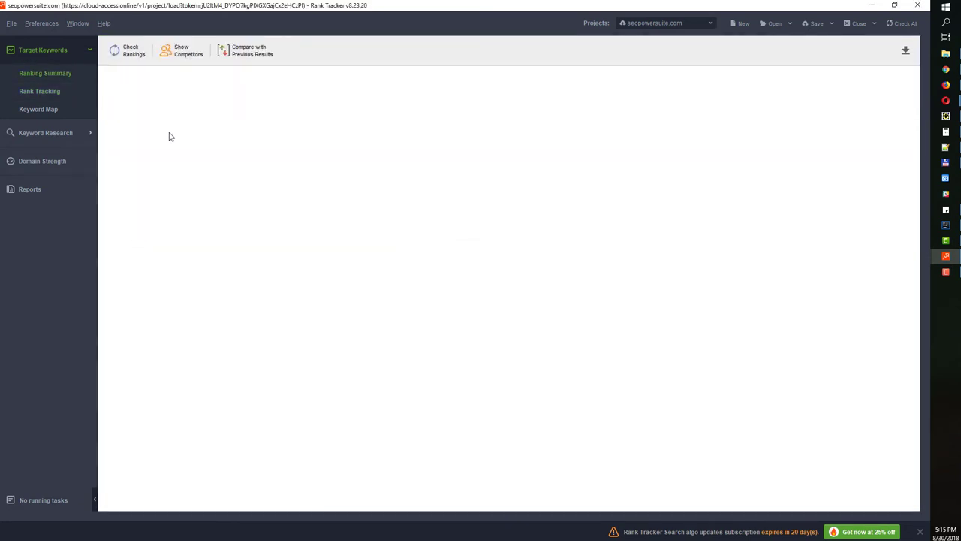
scroll(368, 341, "down", 7)
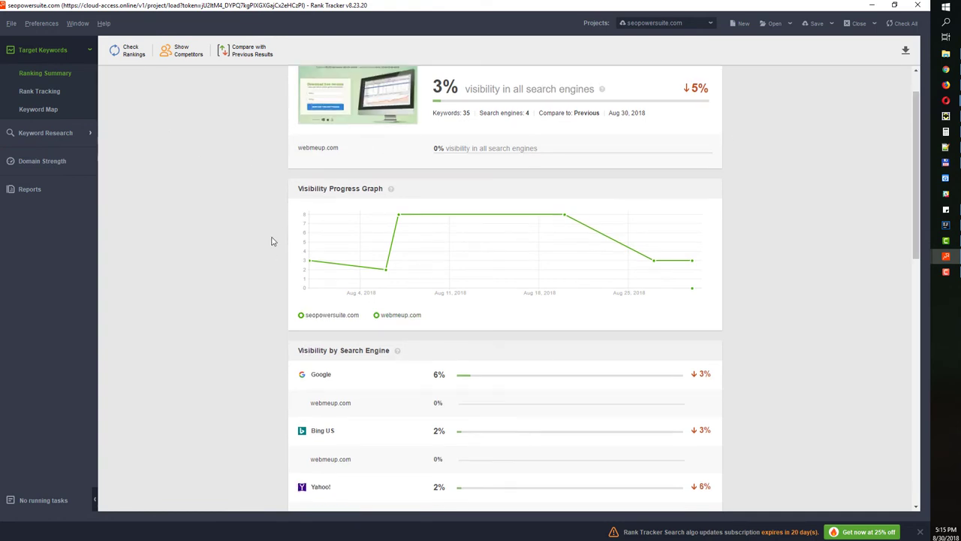
scroll(283, 309, "down", 2)
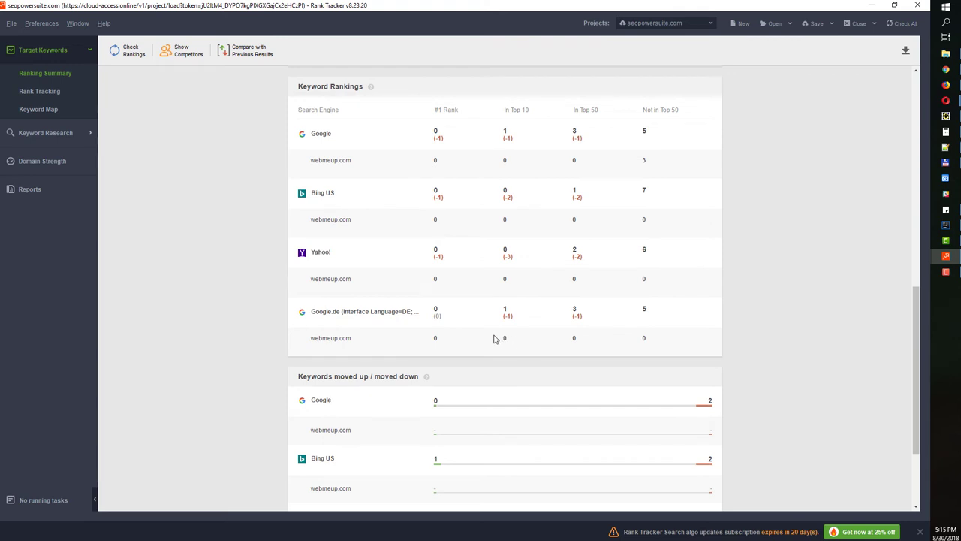
scroll(493, 335, "up", 9)
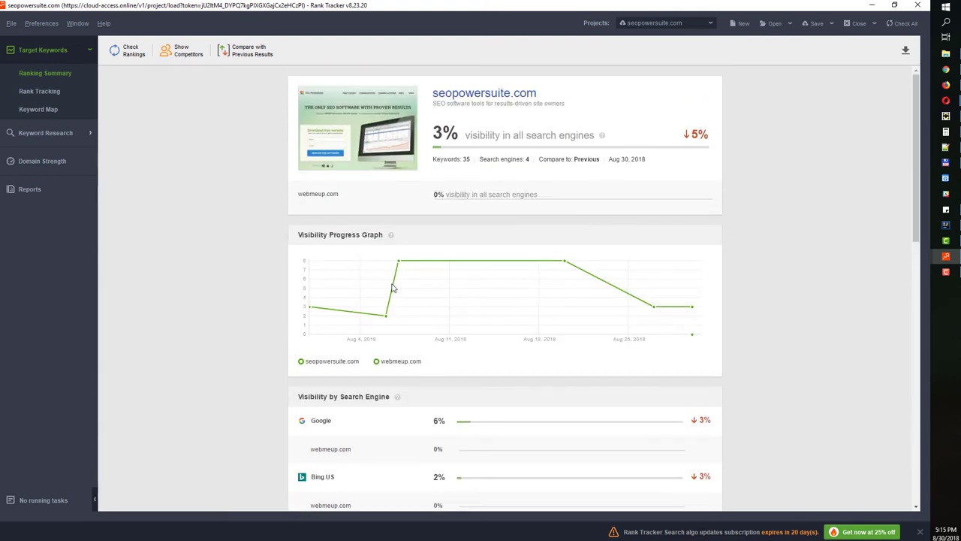
scroll(394, 300, "down", 5)
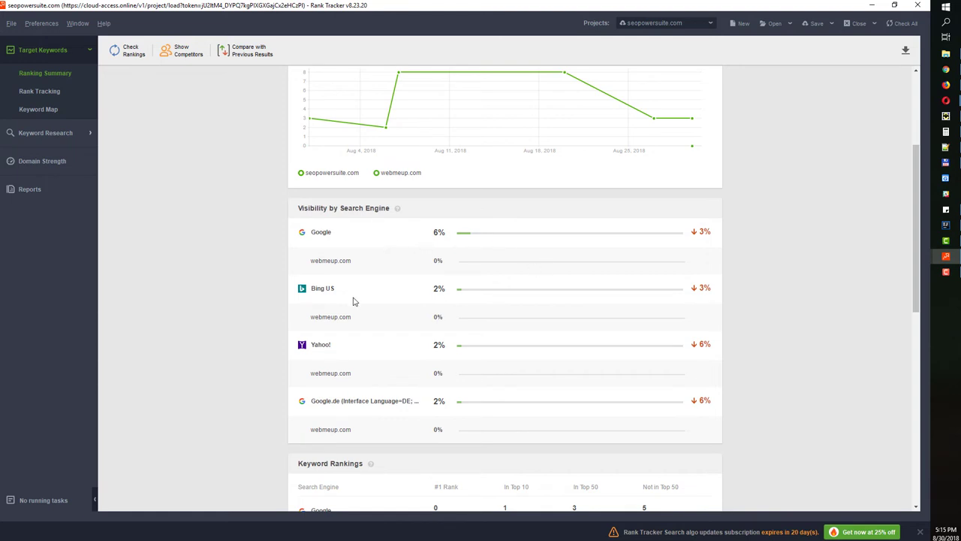
scroll(353, 300, "down", 10)
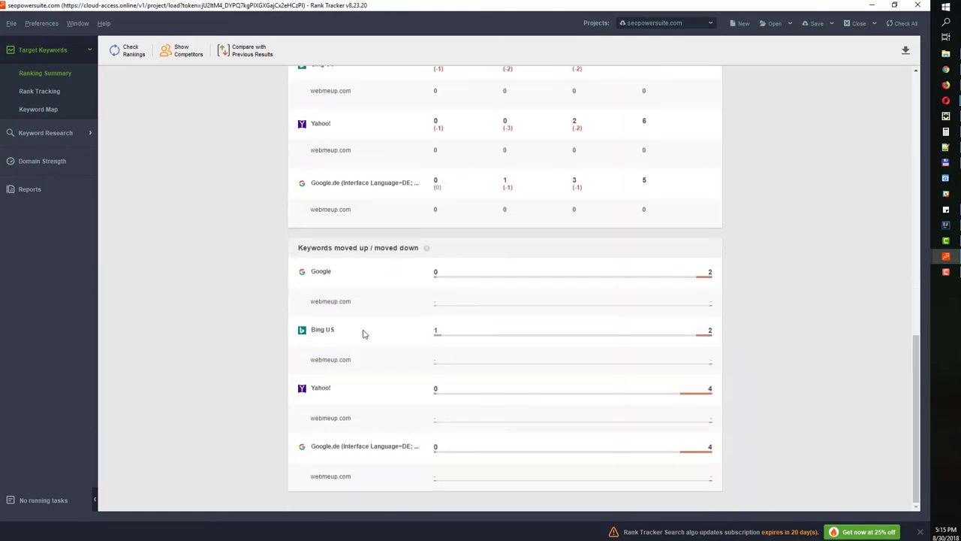
scroll(571, 390, "up", 5)
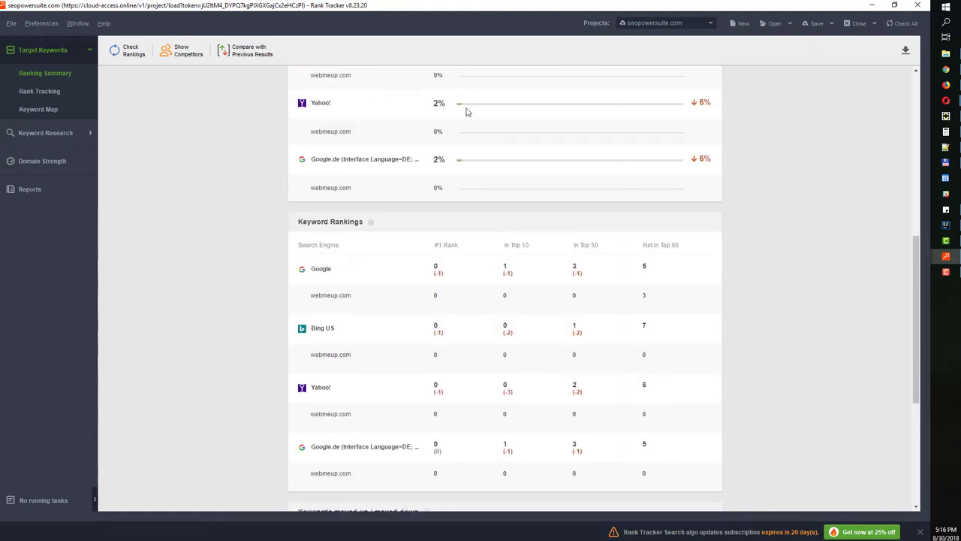
Start a PDF export of the ranking summary, then cancel the Save dialog
left_click(905, 50)
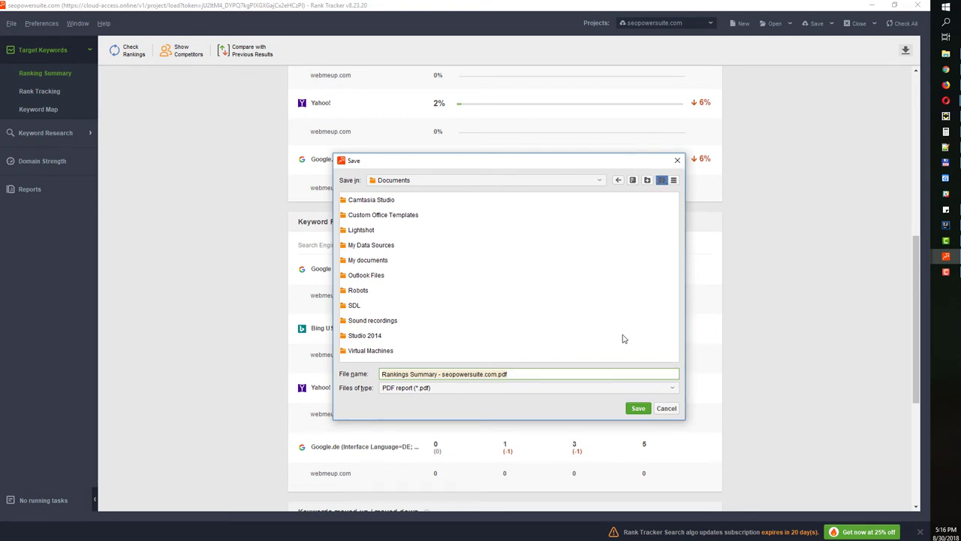
left_click(676, 162)
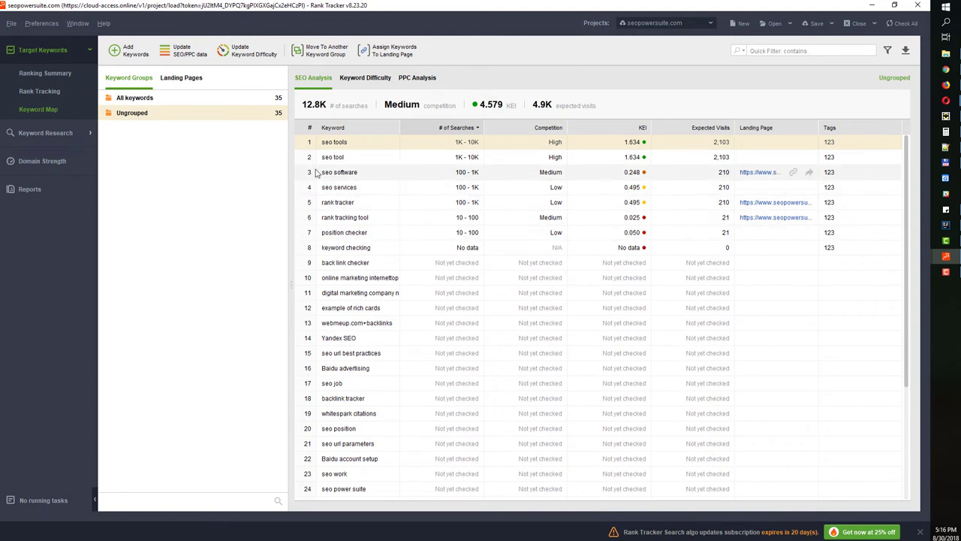
Move keywords seo tools through webmeup.com+backlinks into a new group 'New Group', then review all 35
scroll(423, 225, "down", 4)
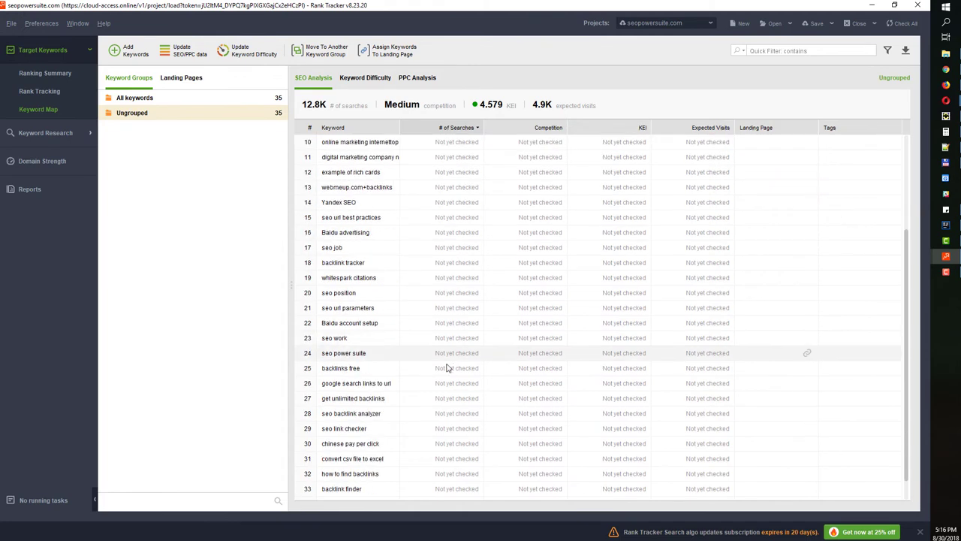
scroll(421, 270, "up", 4)
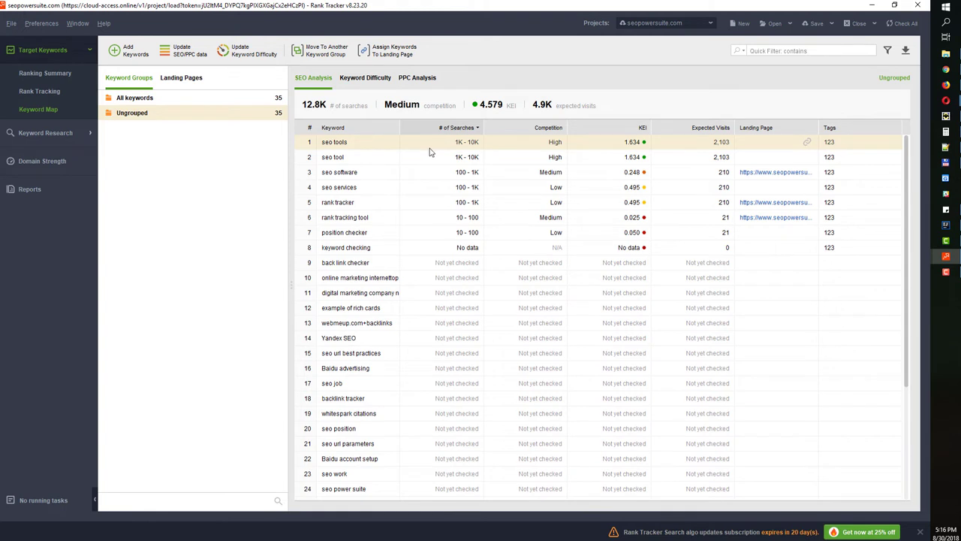
left_click_drag(429, 151, 436, 320)
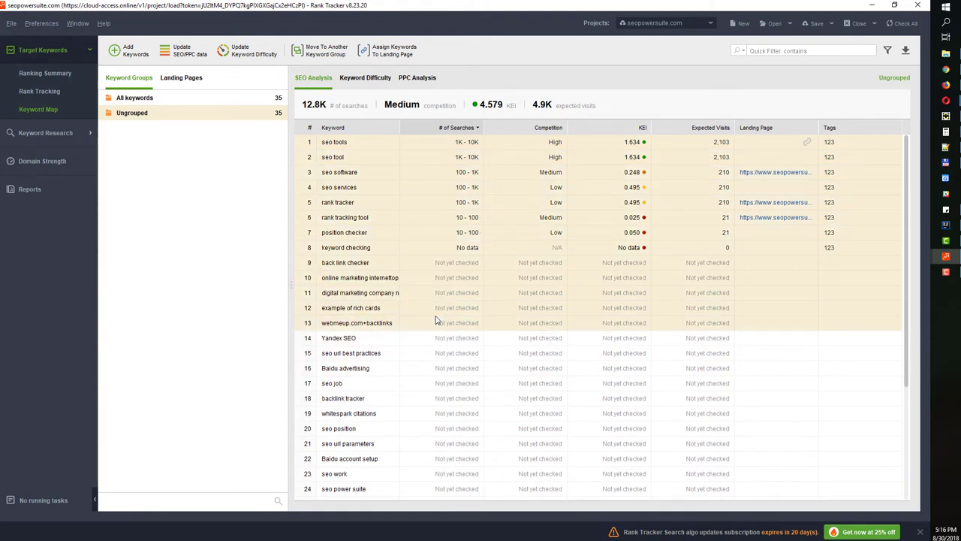
right_click(411, 222)
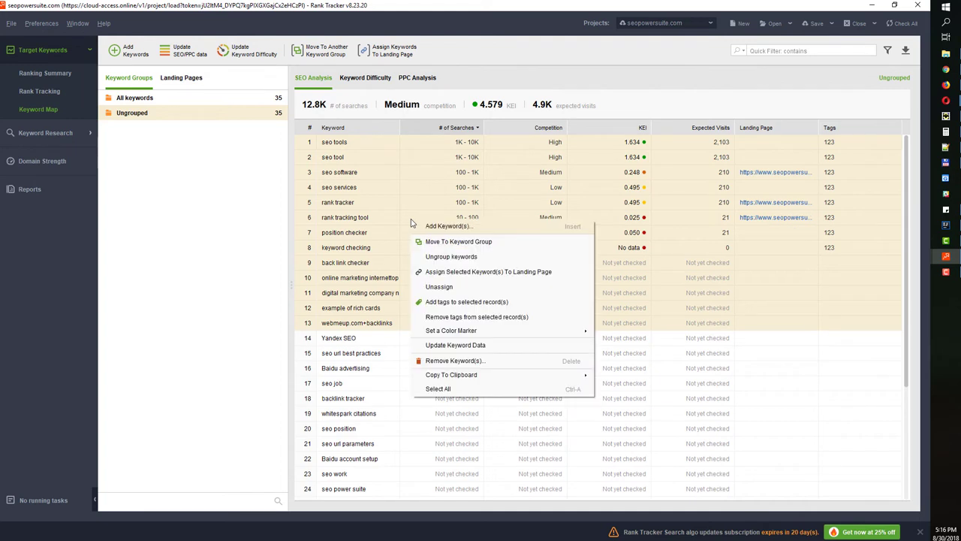
left_click(449, 256)
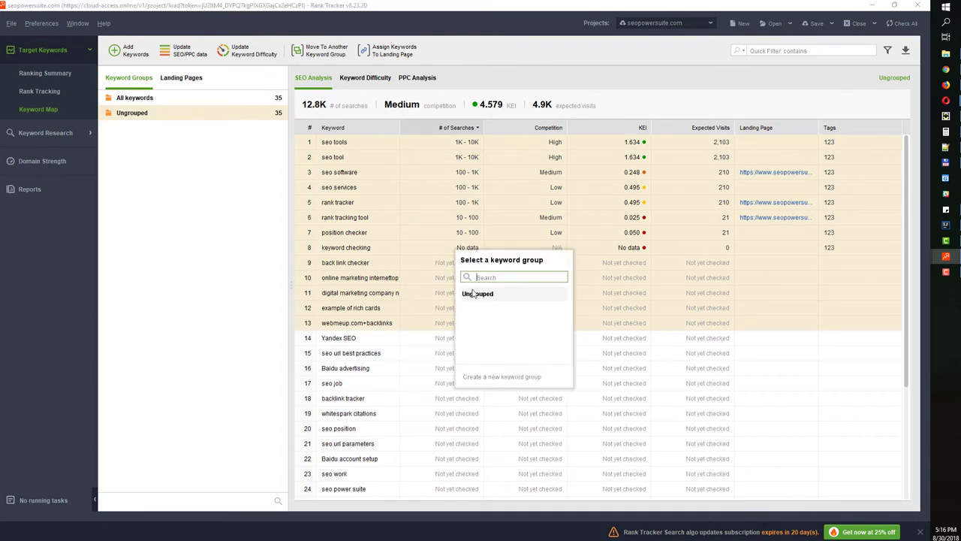
type("new")
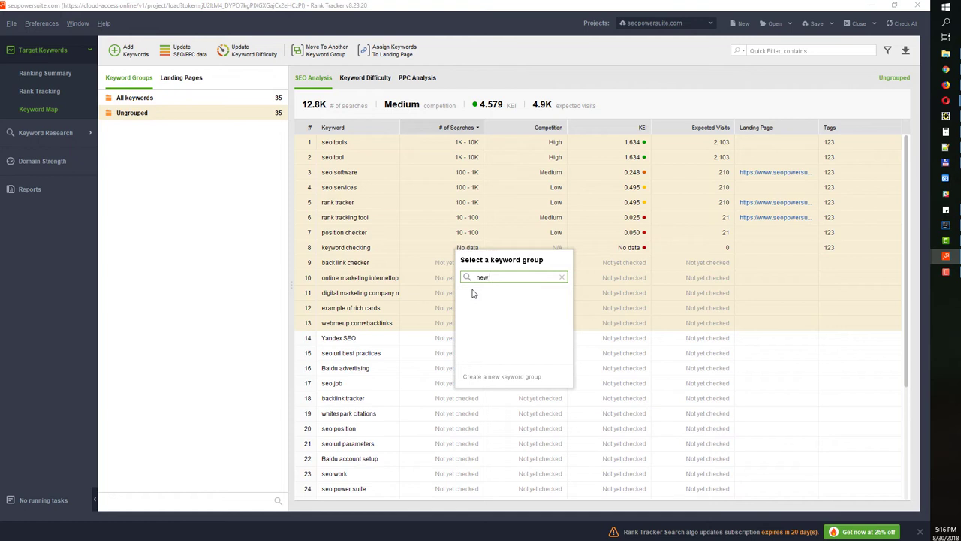
key("BackSpace")
key("BackSpace")
key("BackSpace")
left_click(515, 375)
type("New Gr")
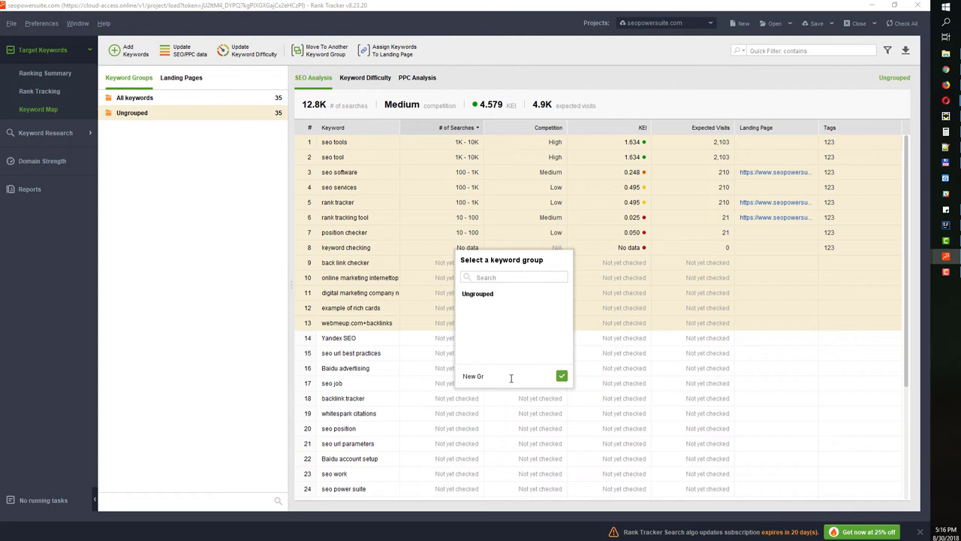
type("oup")
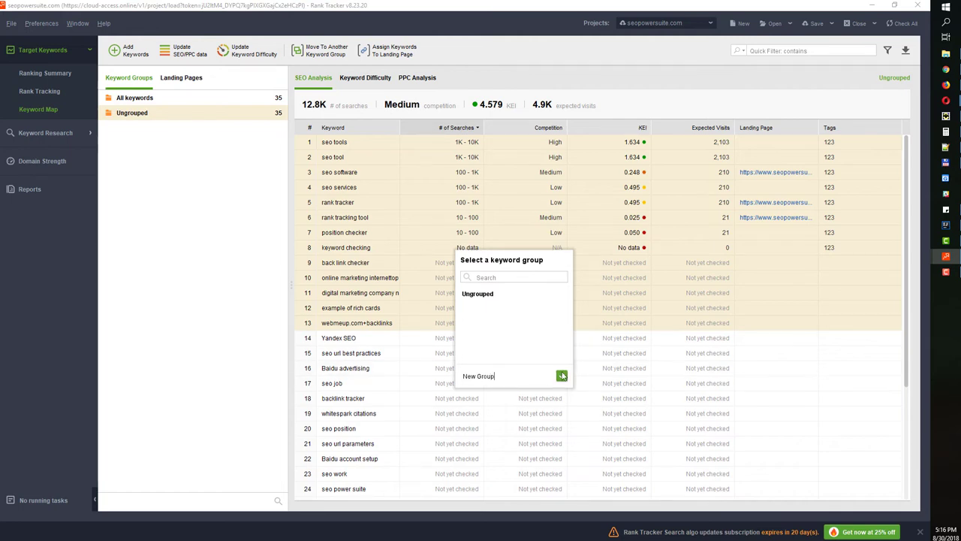
left_click(561, 376)
left_click(166, 113)
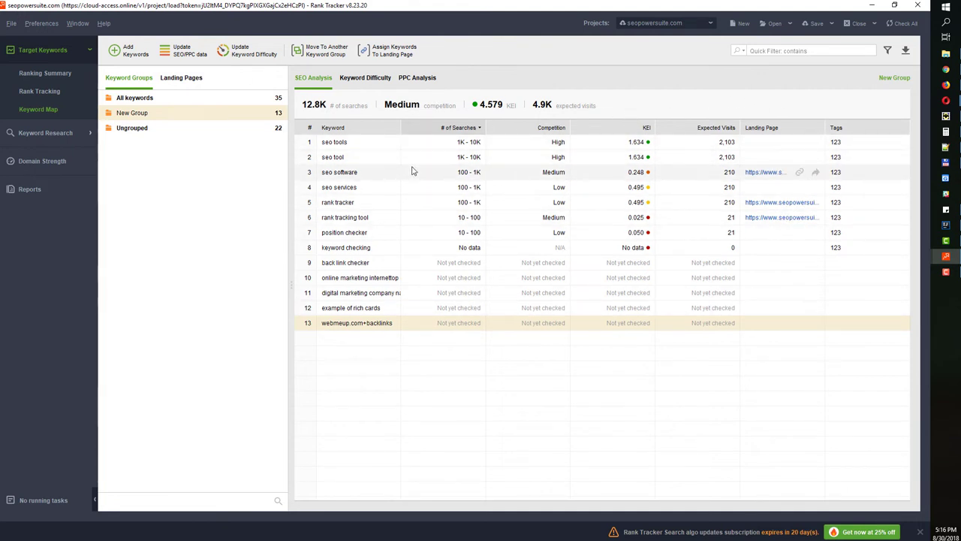
left_click(216, 100)
Auto-regroup all keywords using Medium semantic similarity
scroll(441, 241, "down", 4)
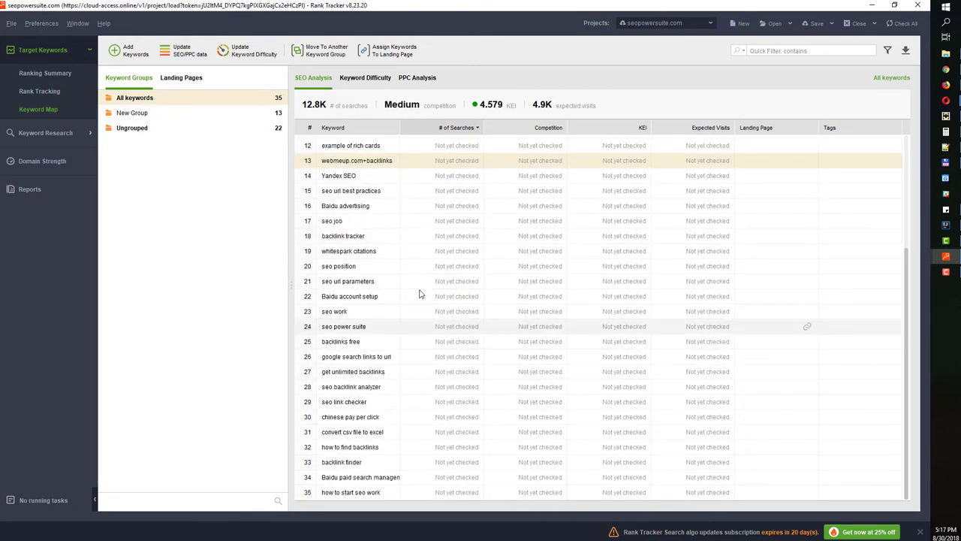
scroll(421, 240, "up", 4)
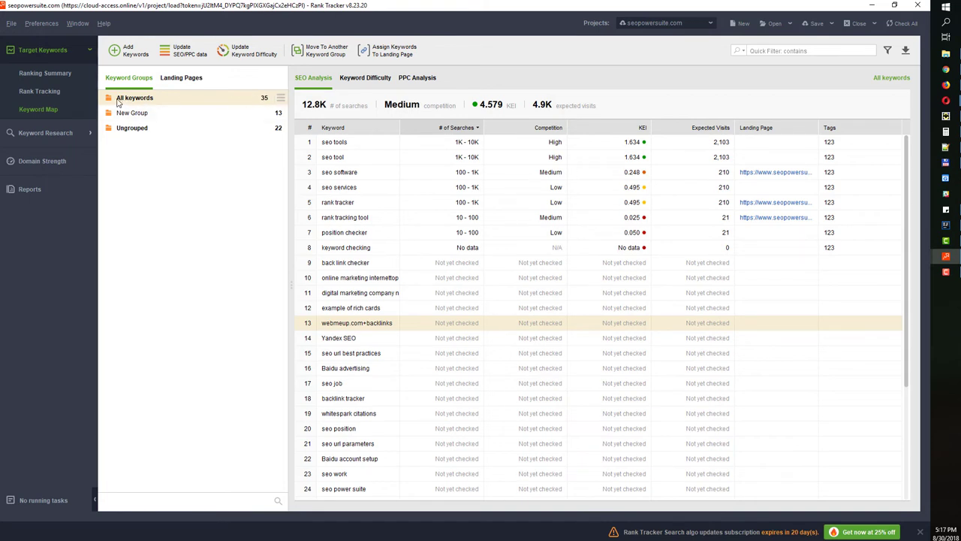
right_click(217, 101)
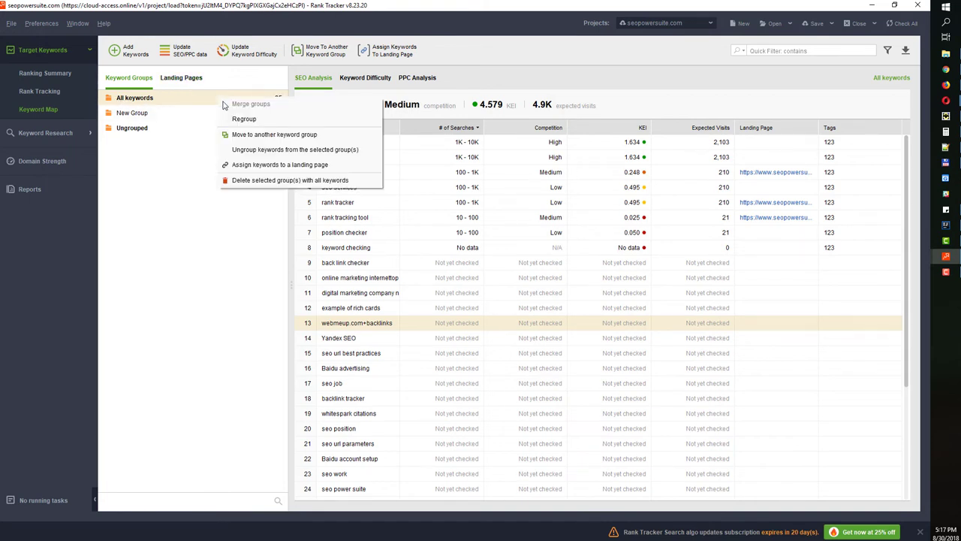
left_click(244, 119)
left_click(303, 157)
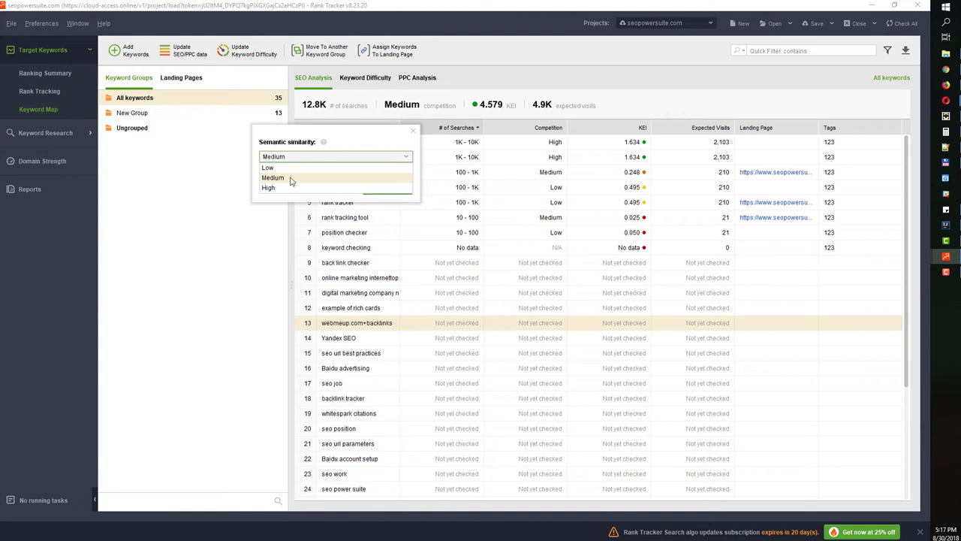
left_click(291, 181)
left_click(384, 189)
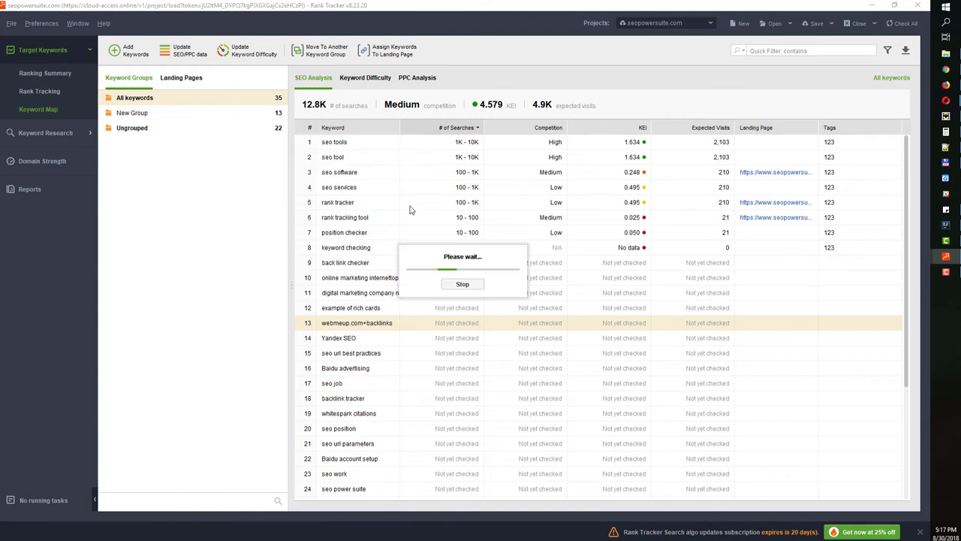
Review the new groups from backlink to seo work, show all 35 keywords, then open Keyword Research
left_click(152, 113)
left_click(144, 132)
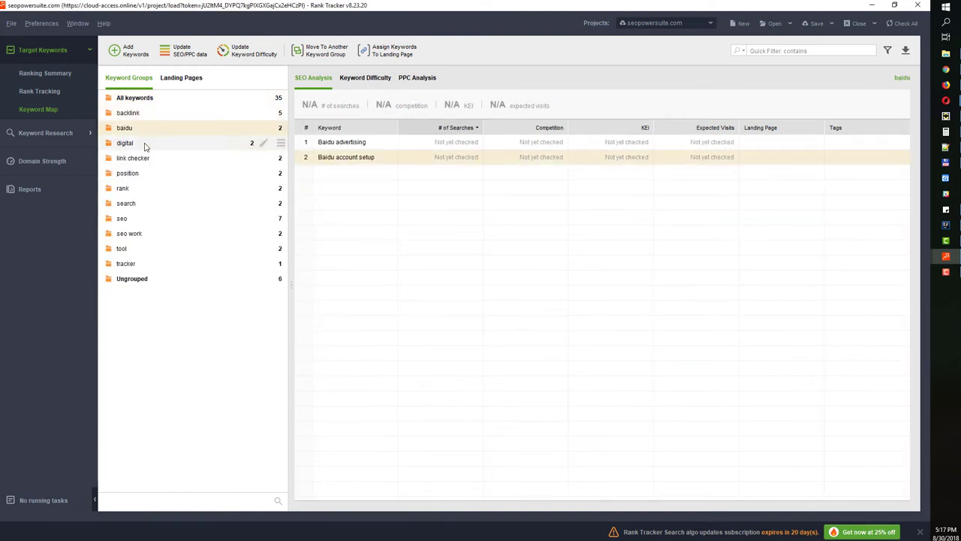
left_click(144, 144)
left_click(149, 159)
left_click(150, 174)
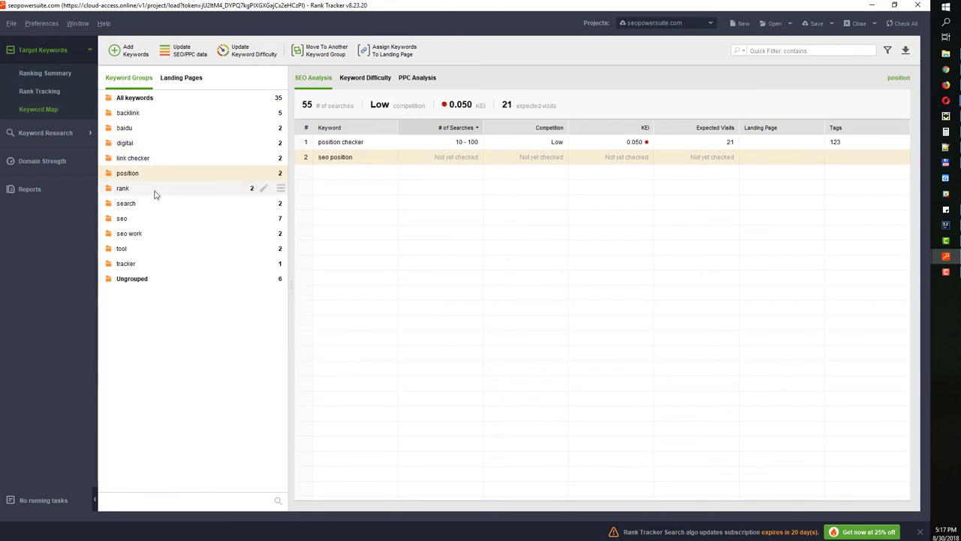
left_click(154, 190)
left_click(154, 204)
left_click(153, 218)
left_click(154, 233)
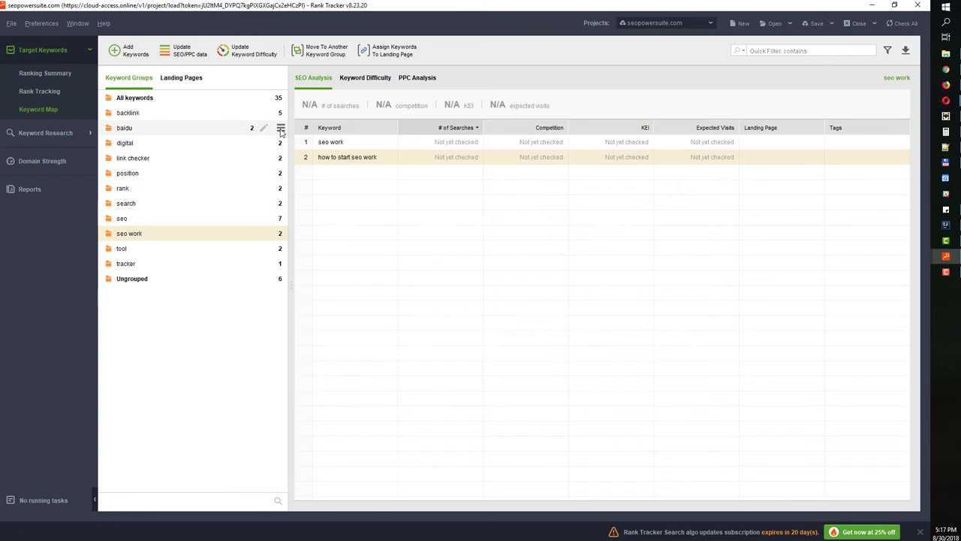
left_click(220, 102)
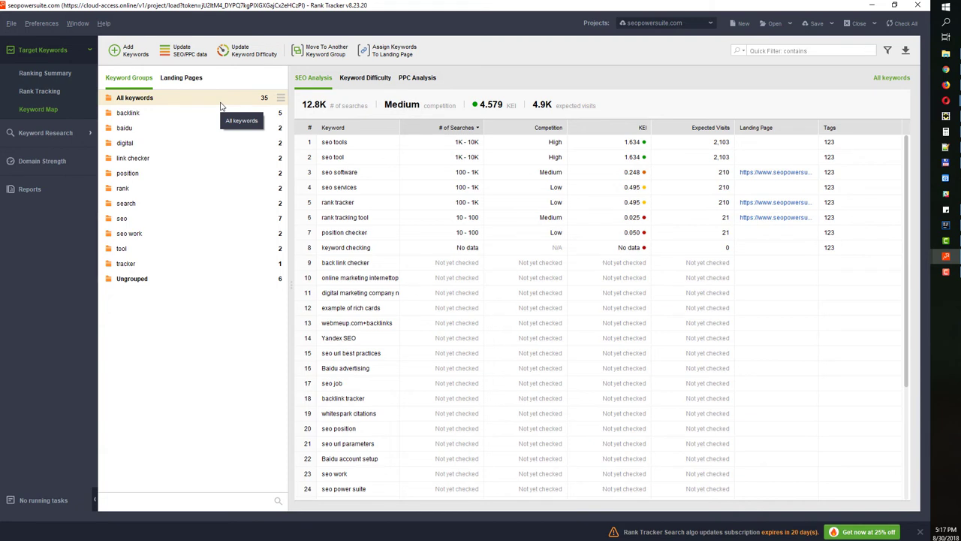
left_click(48, 135)
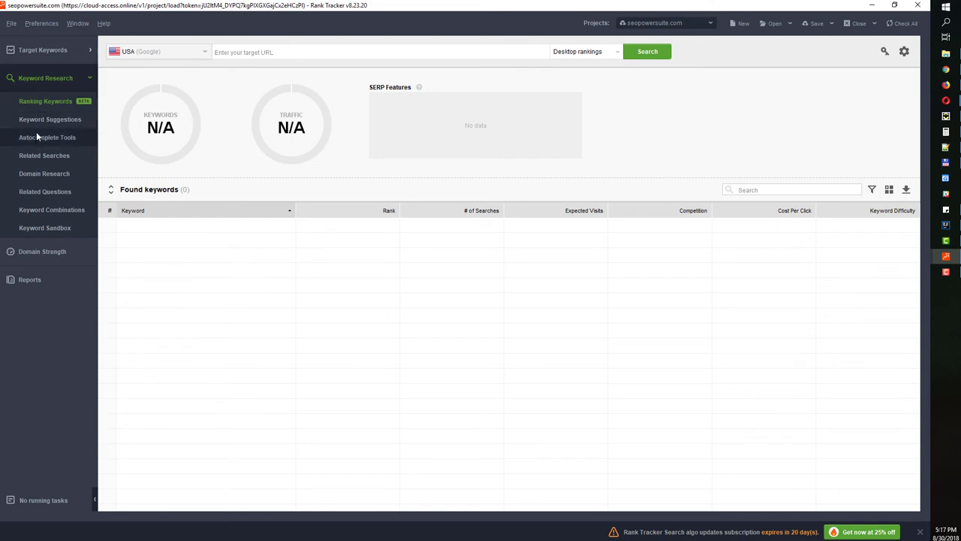
left_click(37, 137)
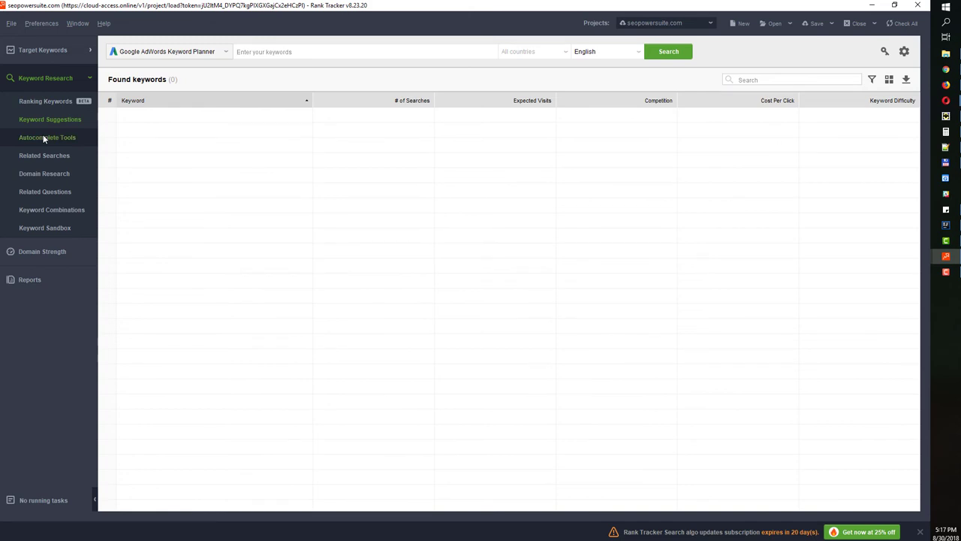
left_click(52, 172)
left_click(54, 192)
left_click(59, 209)
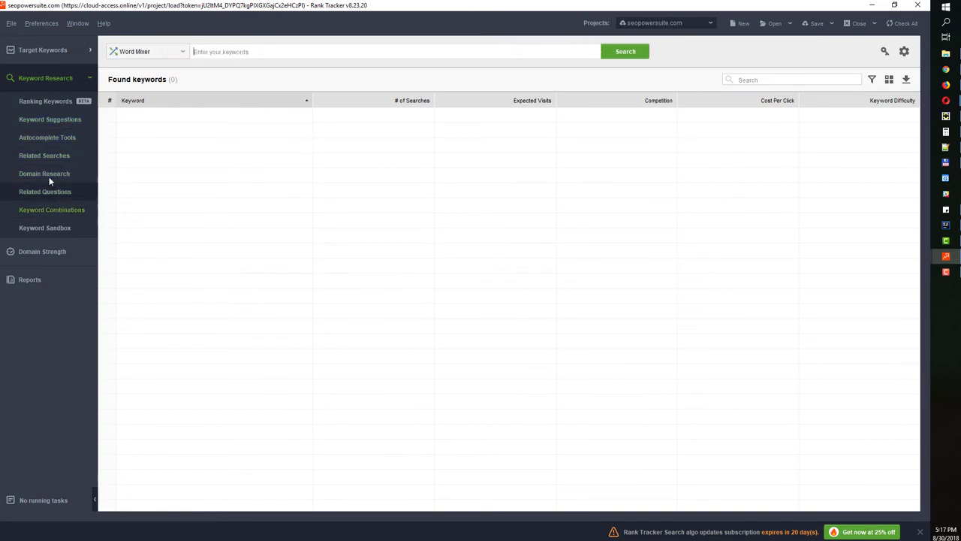
left_click(41, 121)
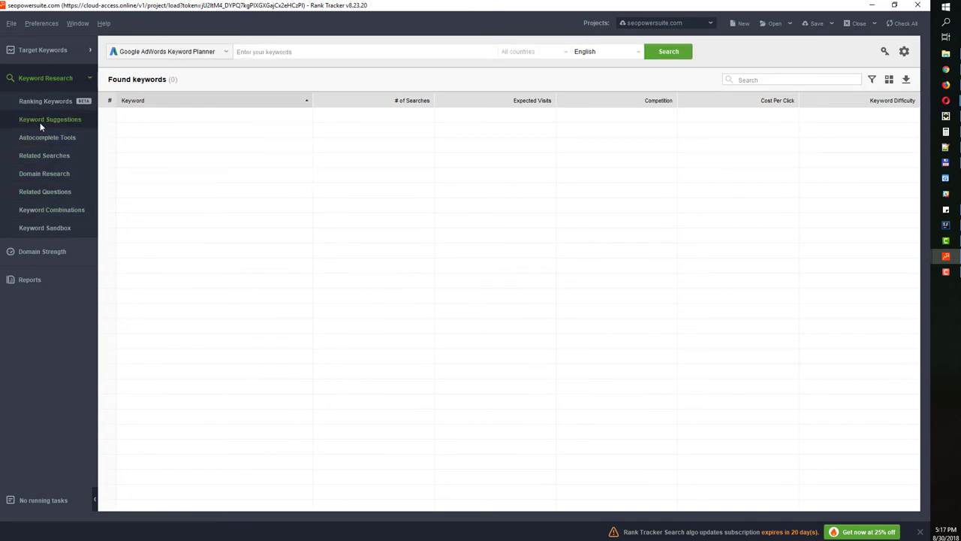
left_click(37, 102)
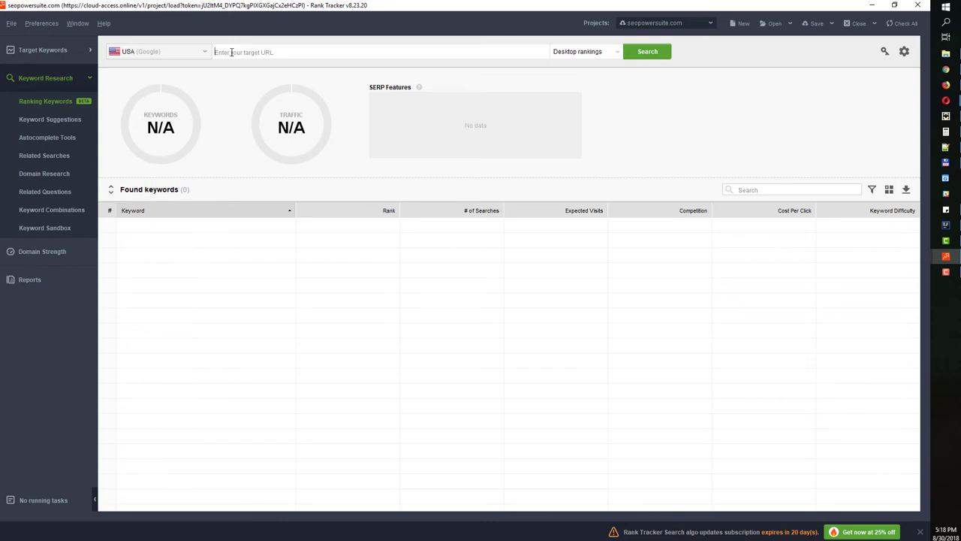
Search Ranking Keywords for seopowersuite.com and scroll through the 1,068 results
type("webmeup.com")
left_click(69, 229)
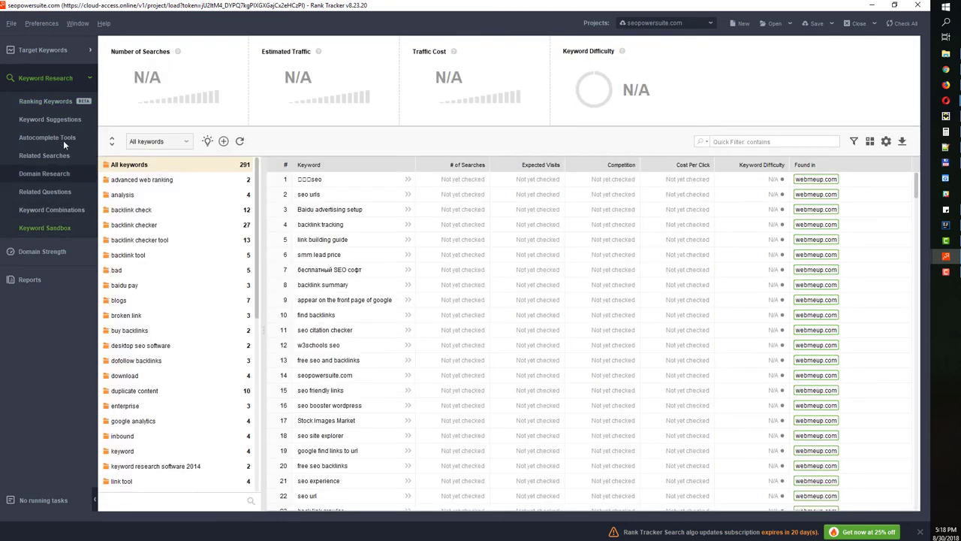
left_click(46, 102)
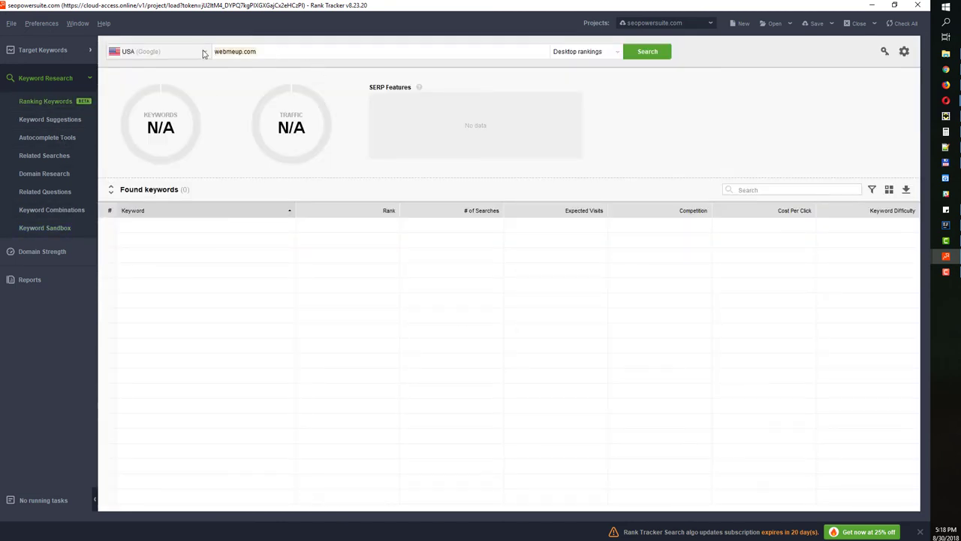
type("seop")
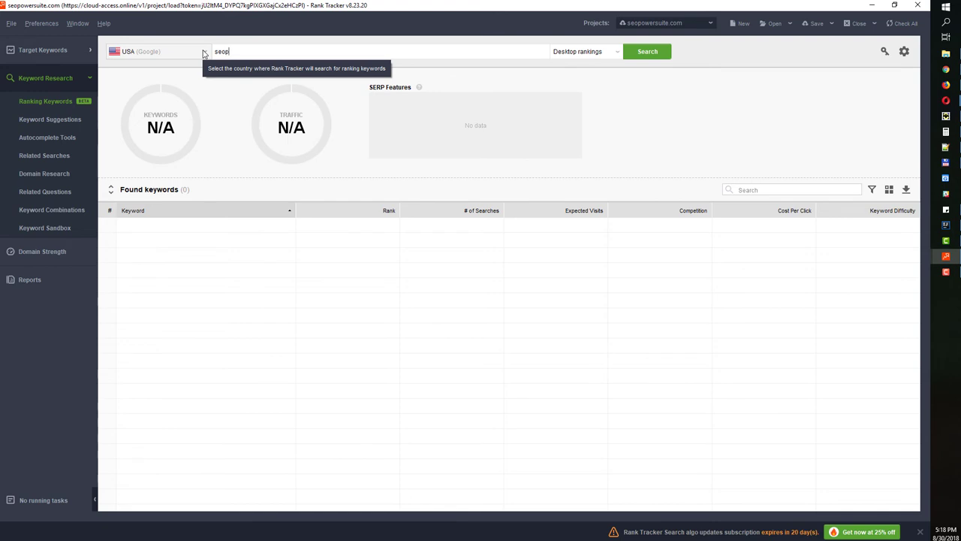
type("owersuite.com")
left_click(668, 51)
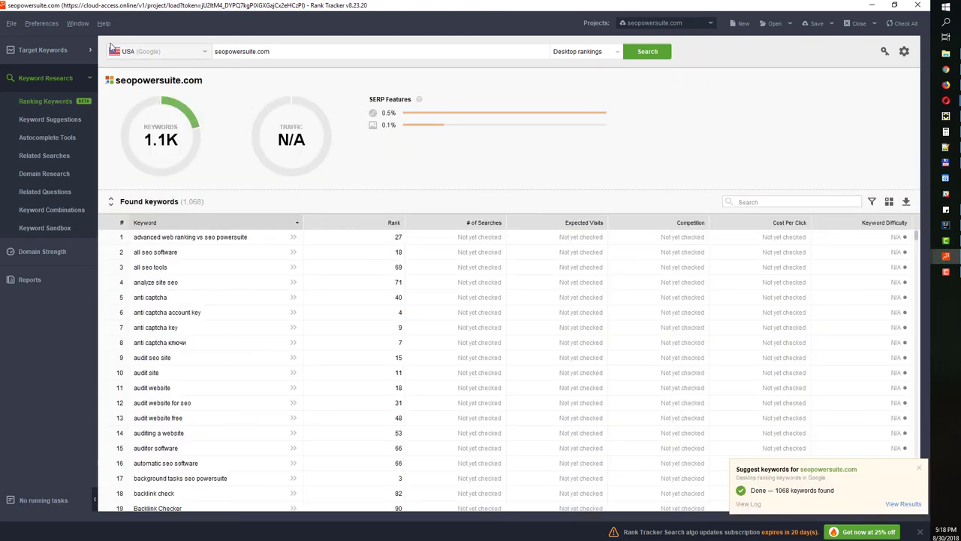
scroll(215, 331, "down", 12)
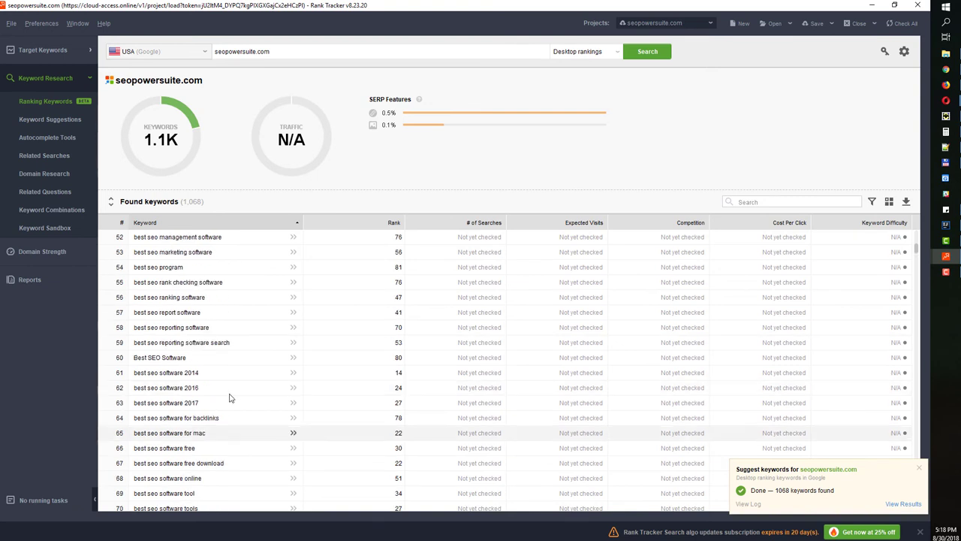
scroll(236, 386, "up", 10)
Inspect the source options for Keyword Suggestions, Autocomplete Tools and Related Questions
left_click(52, 120)
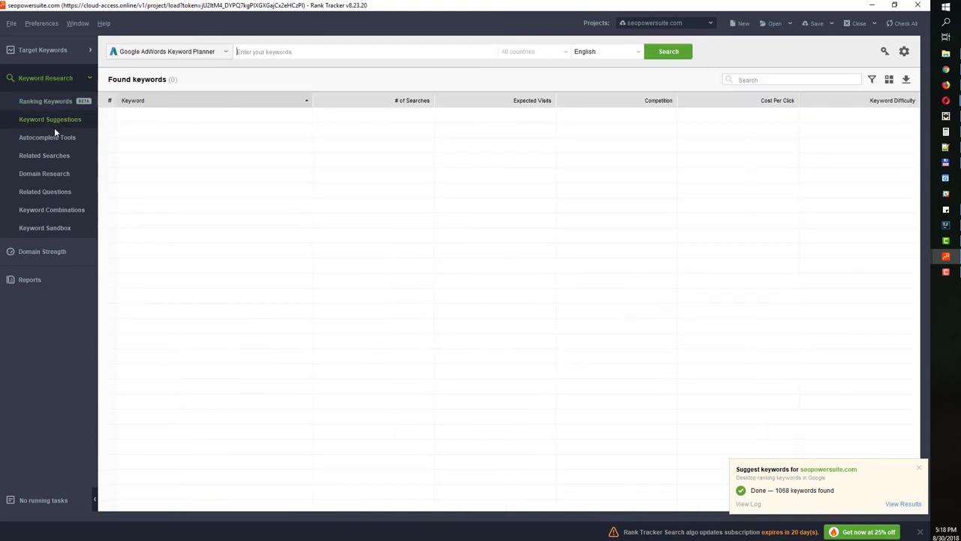
left_click(52, 137)
left_click(55, 187)
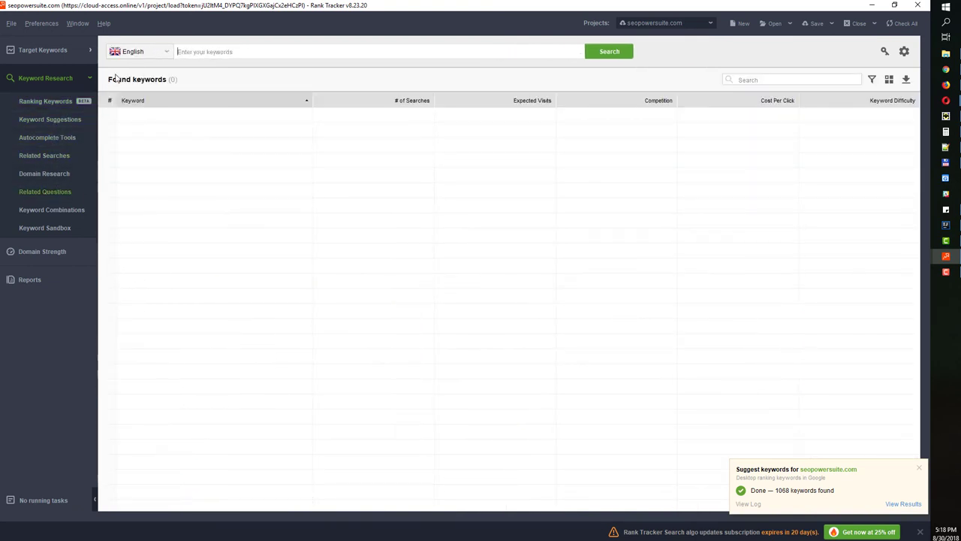
left_click(139, 51)
left_click(47, 137)
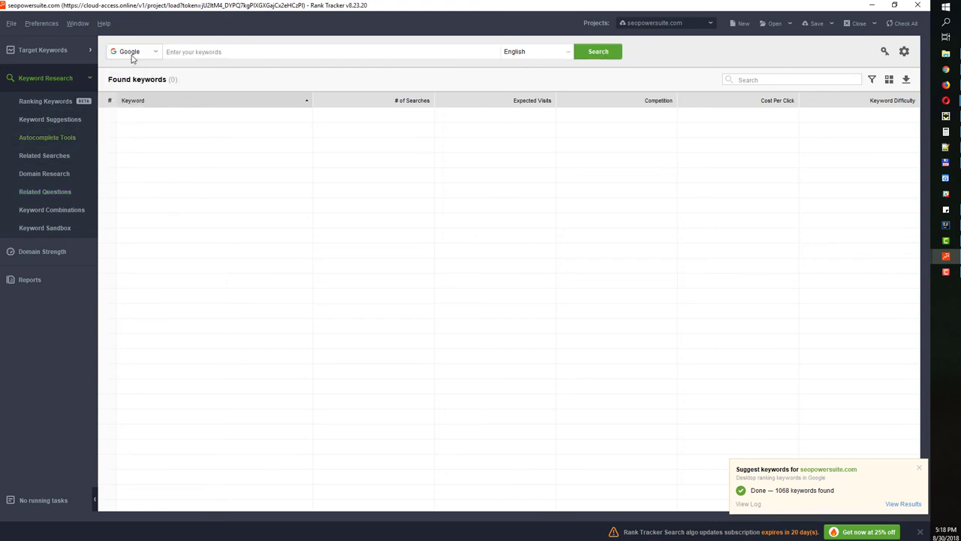
left_click(51, 119)
left_click(144, 51)
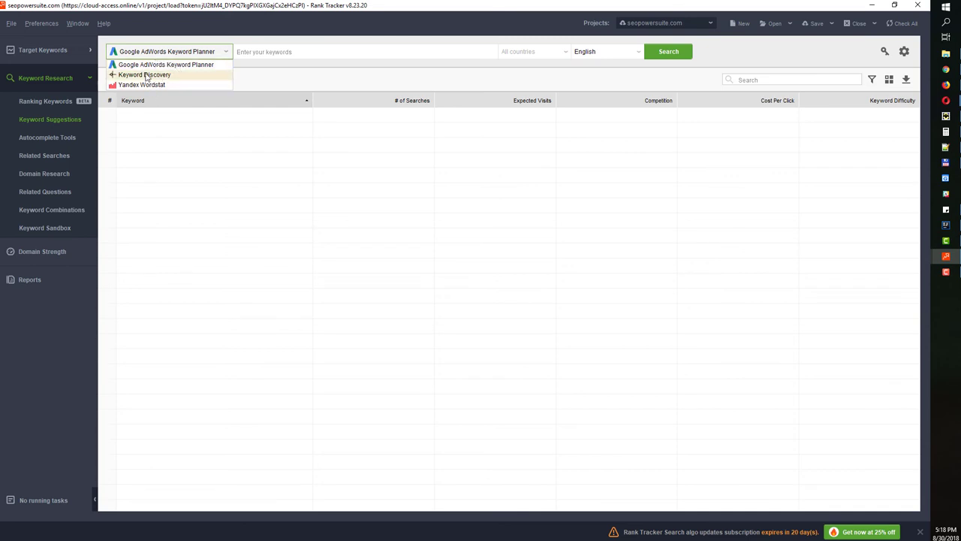
Check the Autocomplete, Related Searches and Domain Research source lists, then open the Keyword Sandbox
left_click(53, 136)
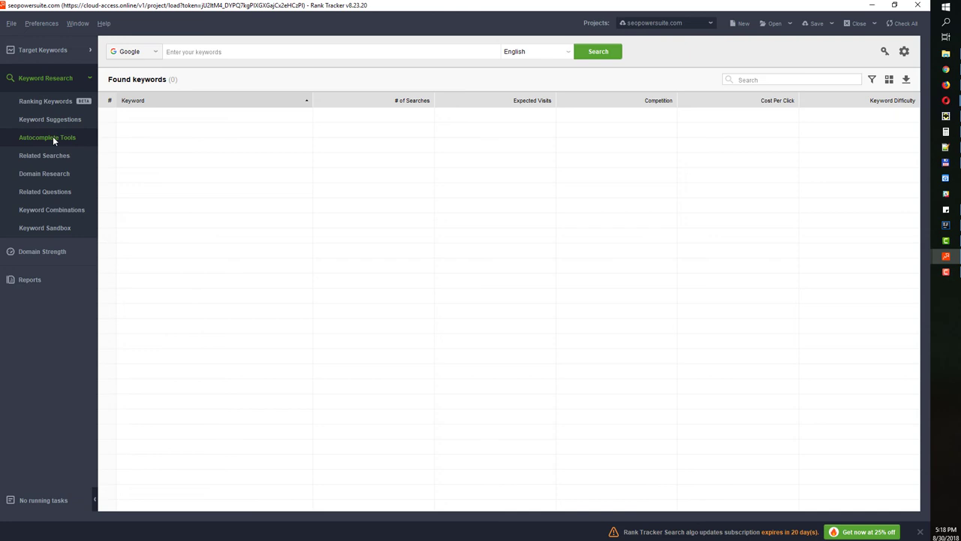
left_click(144, 55)
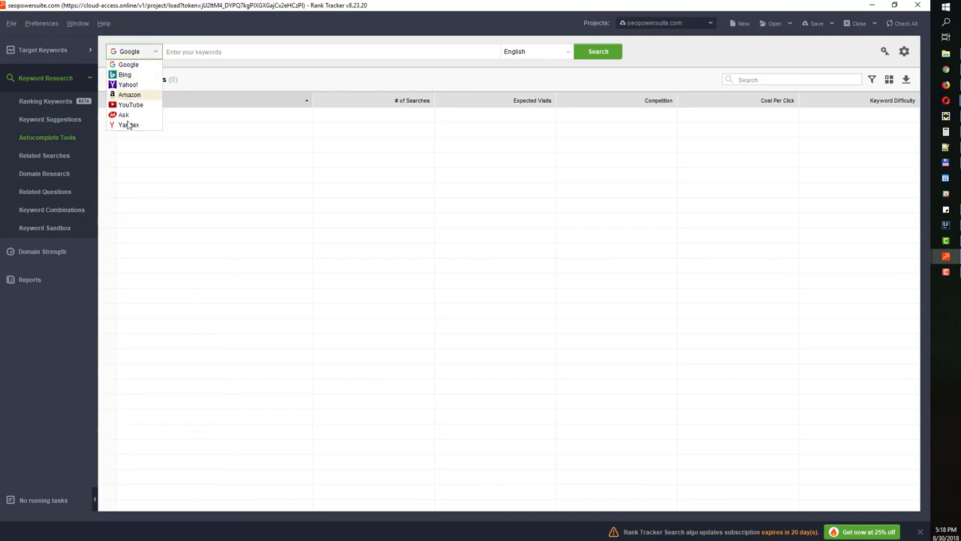
left_click(42, 156)
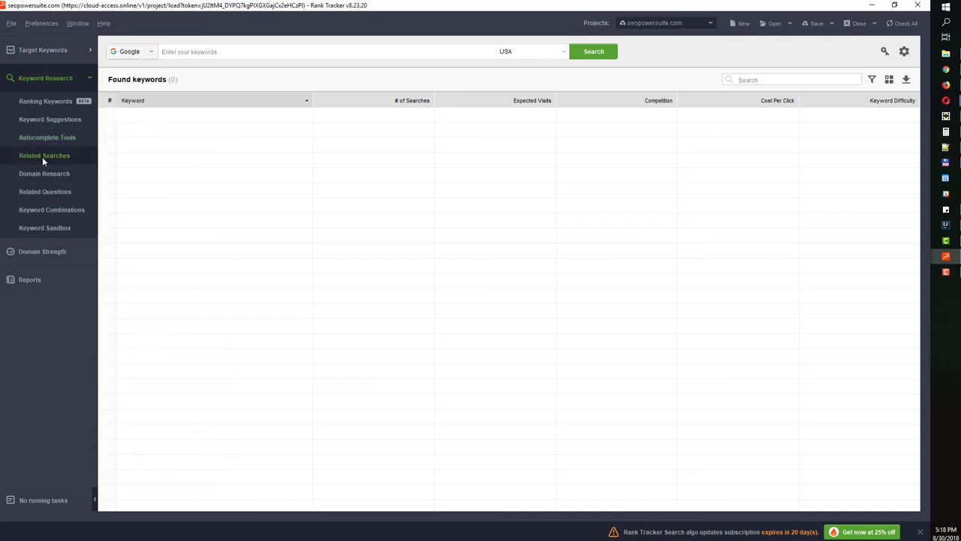
left_click(129, 54)
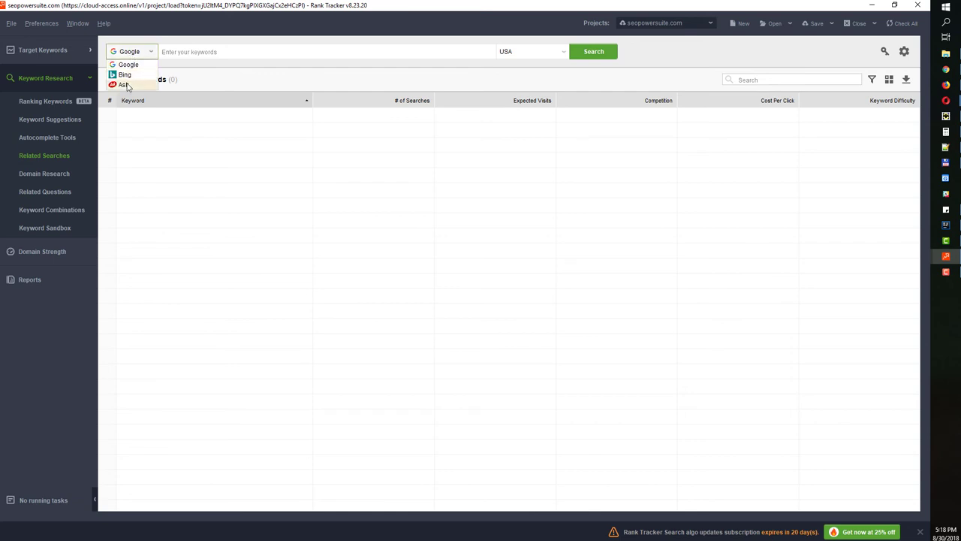
left_click(61, 177)
left_click(135, 54)
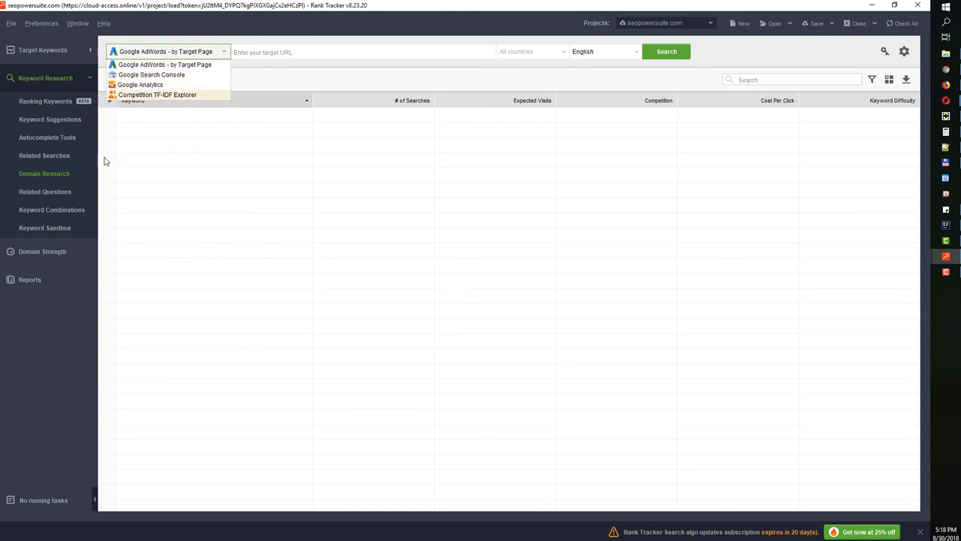
left_click(60, 227)
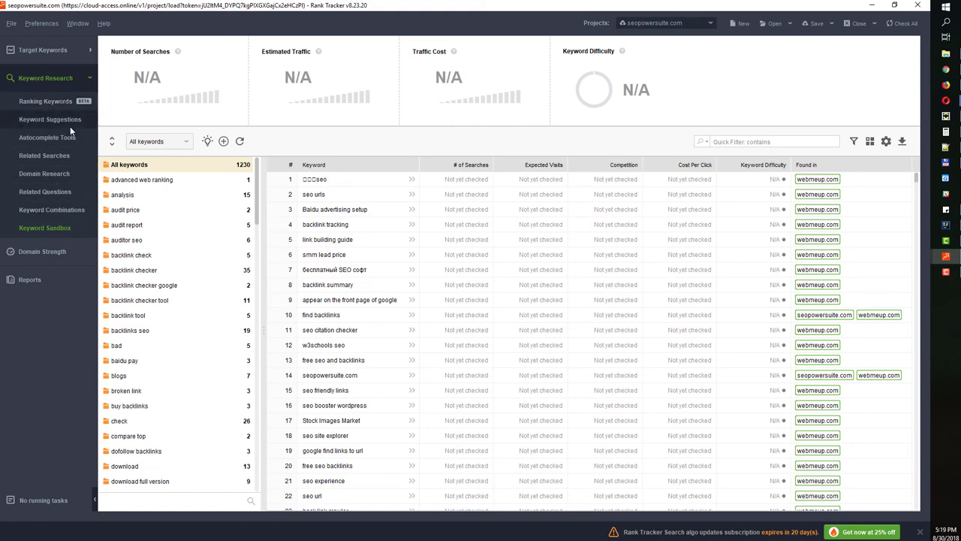
scroll(357, 277, "down", 8)
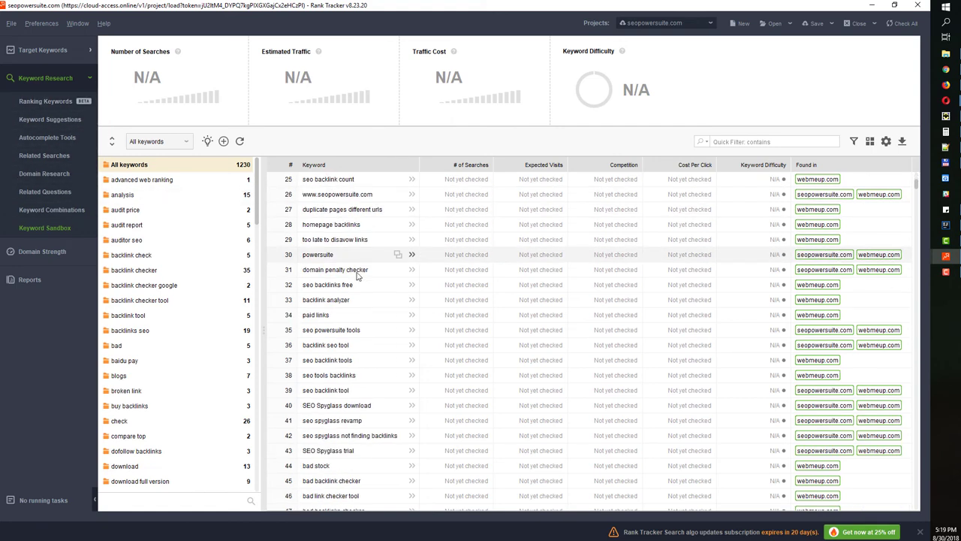
left_click_drag(916, 197, 878, 171)
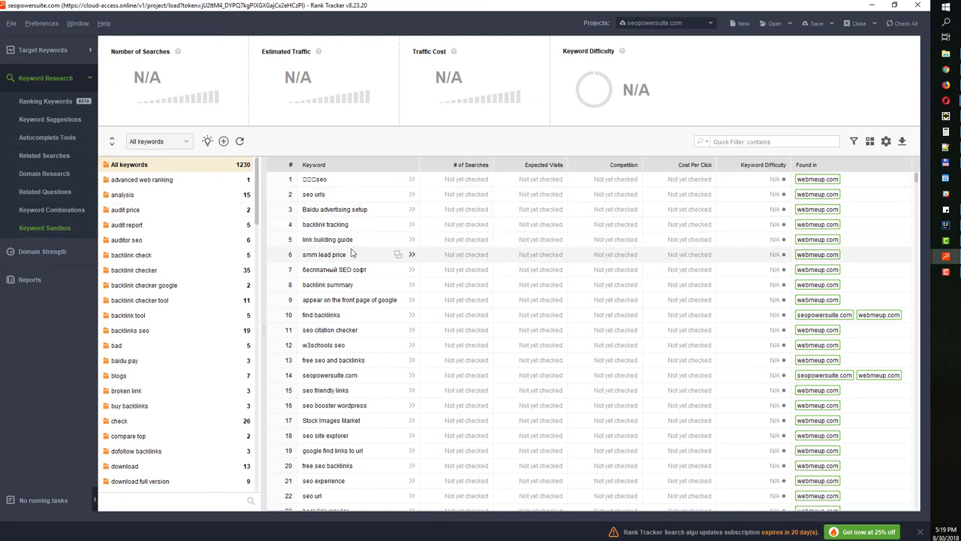
left_click_drag(564, 181, 526, 367)
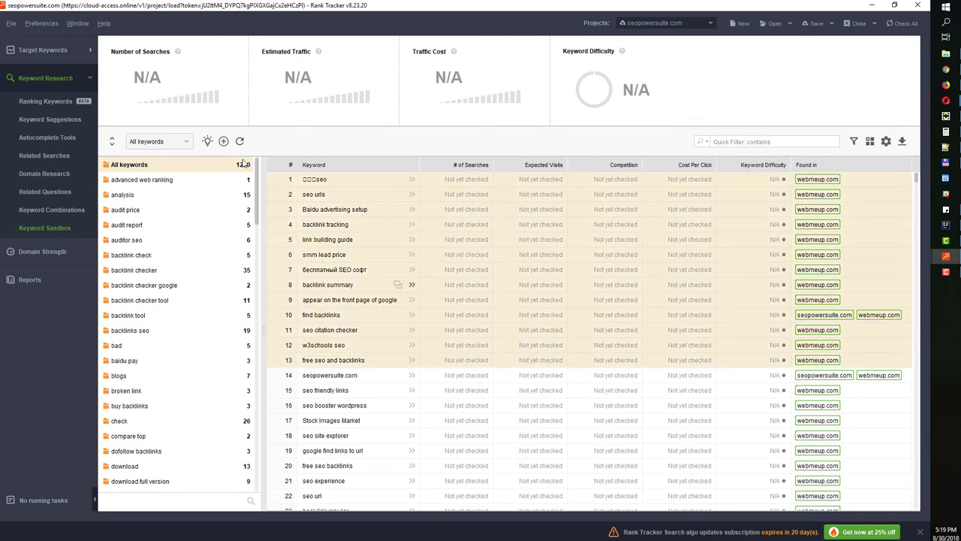
left_click(240, 142)
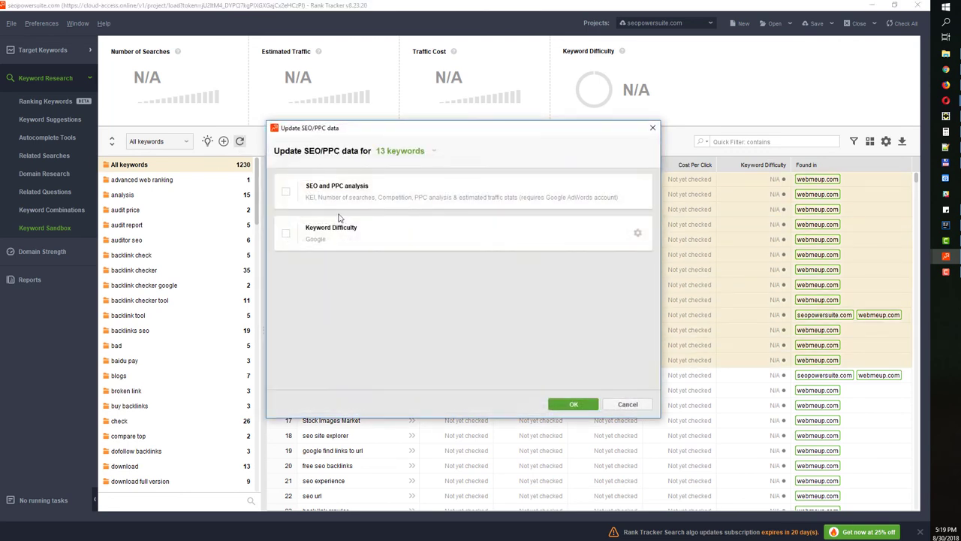
left_click(287, 192)
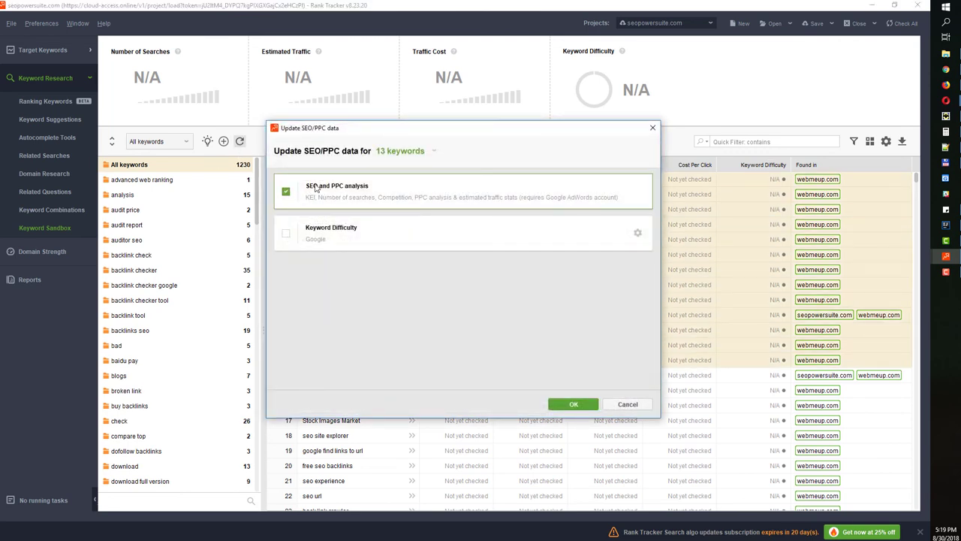
left_click(653, 127)
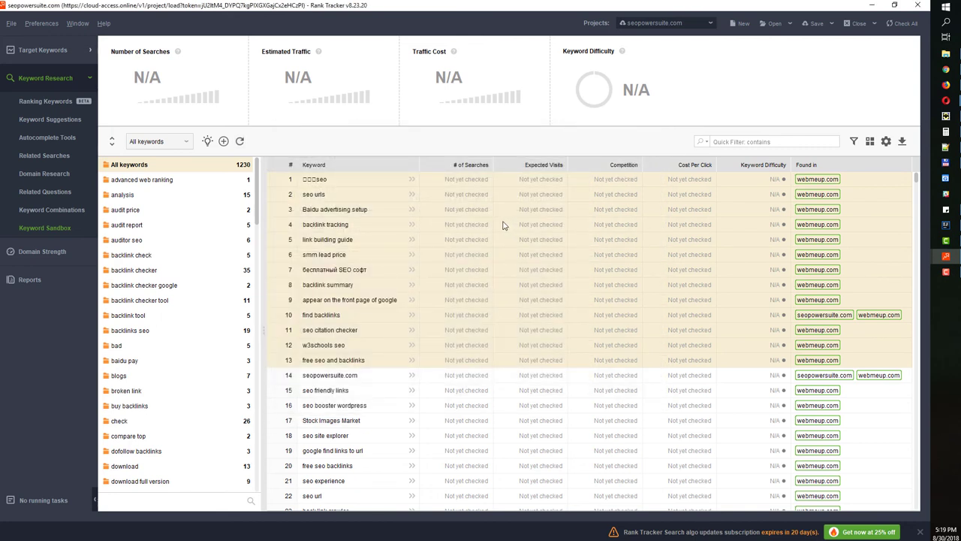
left_click(360, 256)
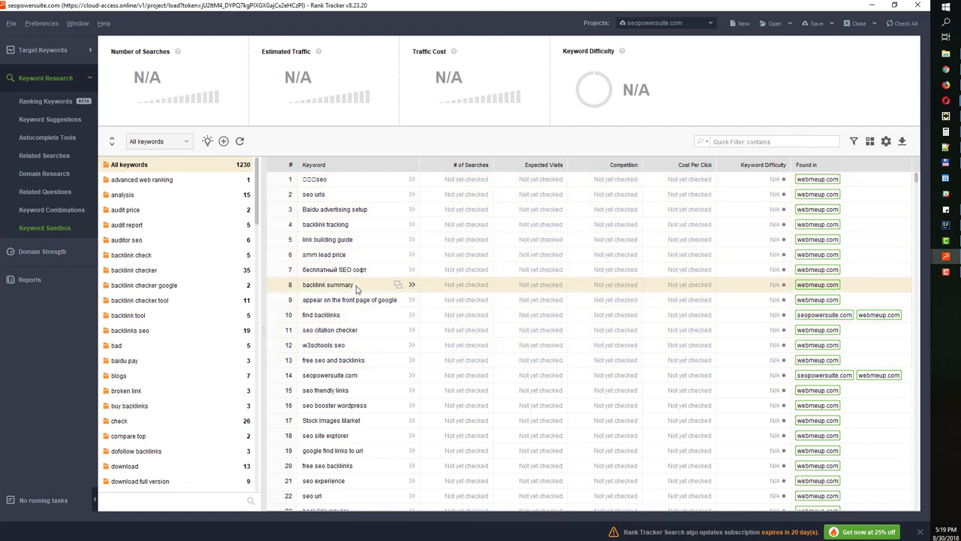
Move the keyword 'backlink summary' into the Ungrouped keyword group
right_click(375, 288)
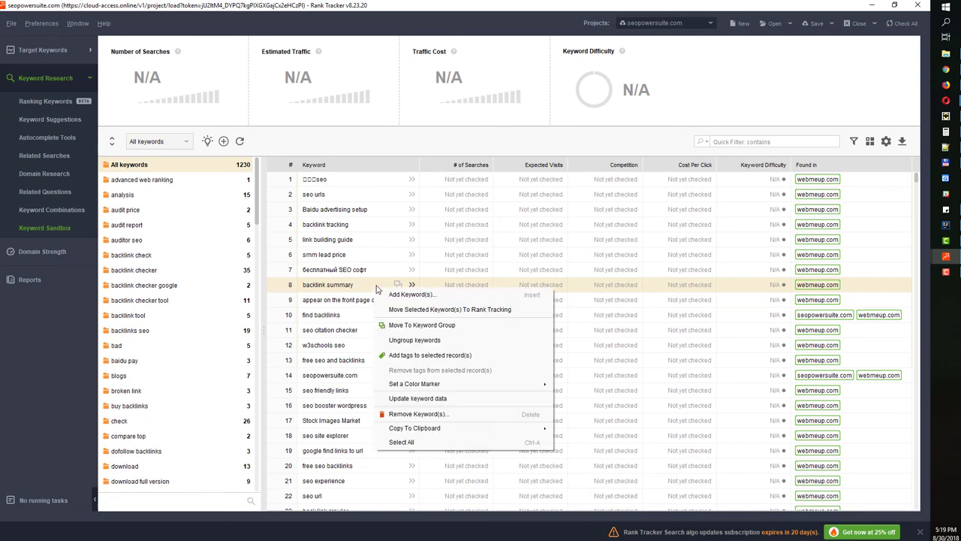
left_click(414, 325)
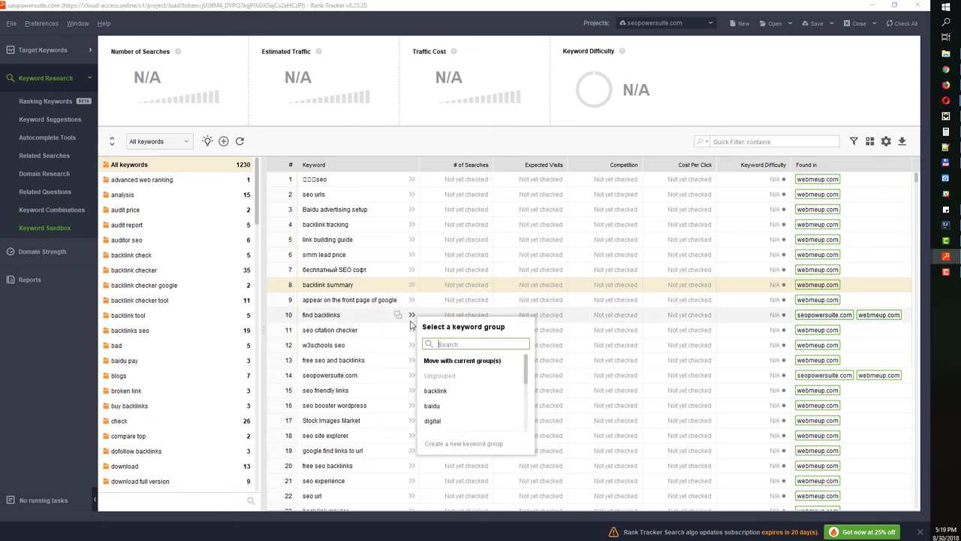
left_click(459, 374)
Check the keyword in Keyword Map and Rank Tracking, then open Reports
left_click(52, 50)
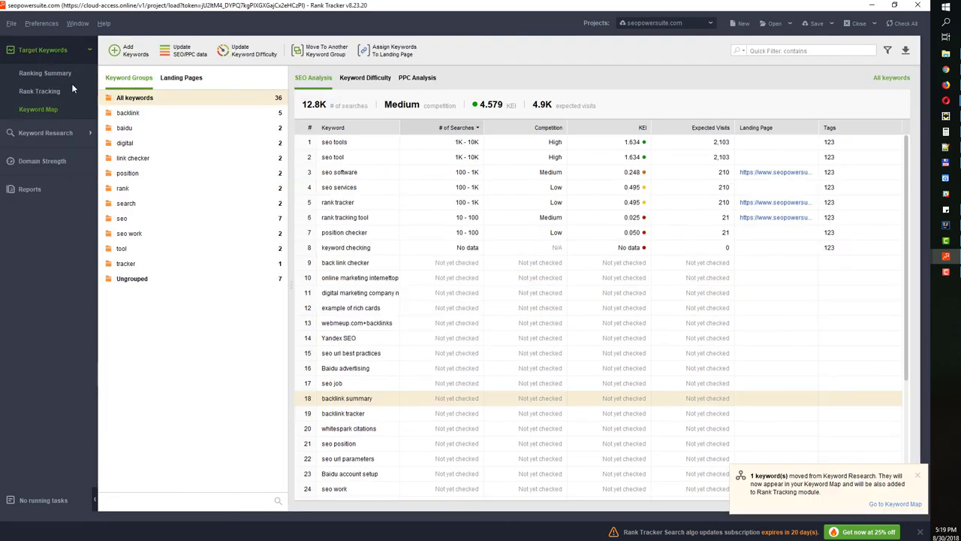
left_click(45, 91)
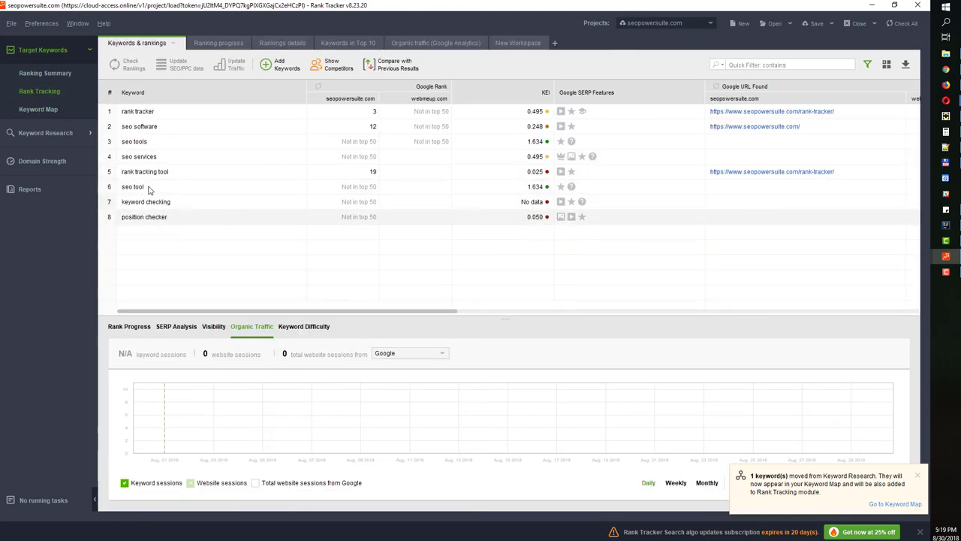
left_click(218, 43)
scroll(214, 238, "down", 5)
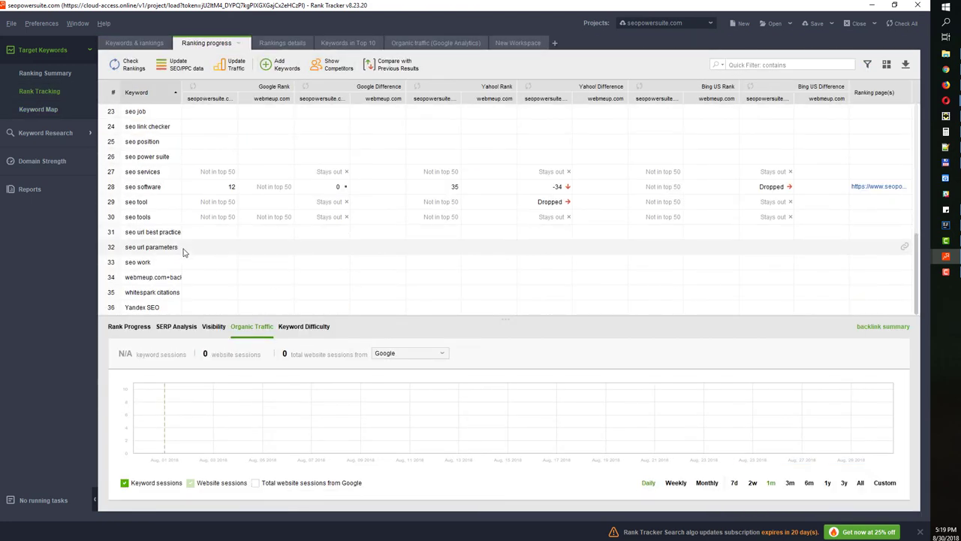
left_click(58, 133)
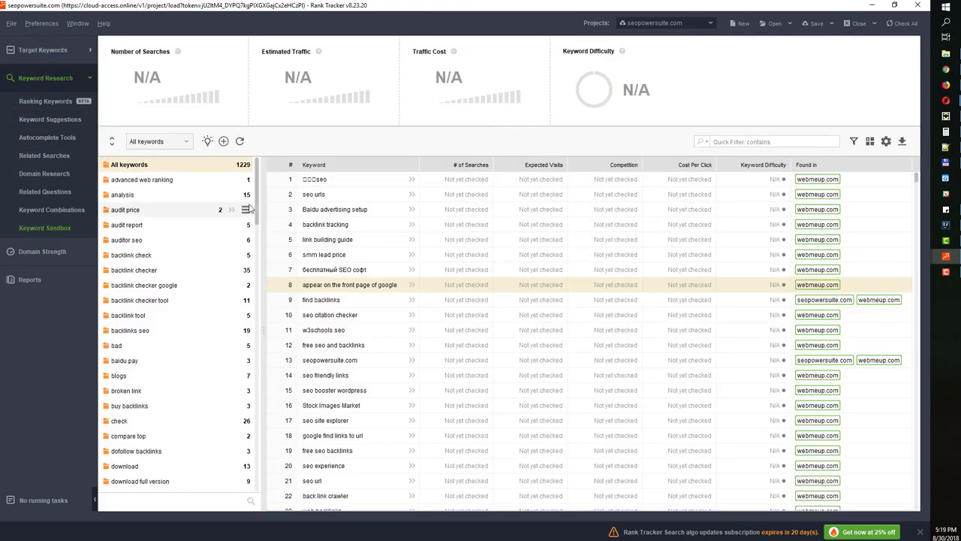
left_click(32, 284)
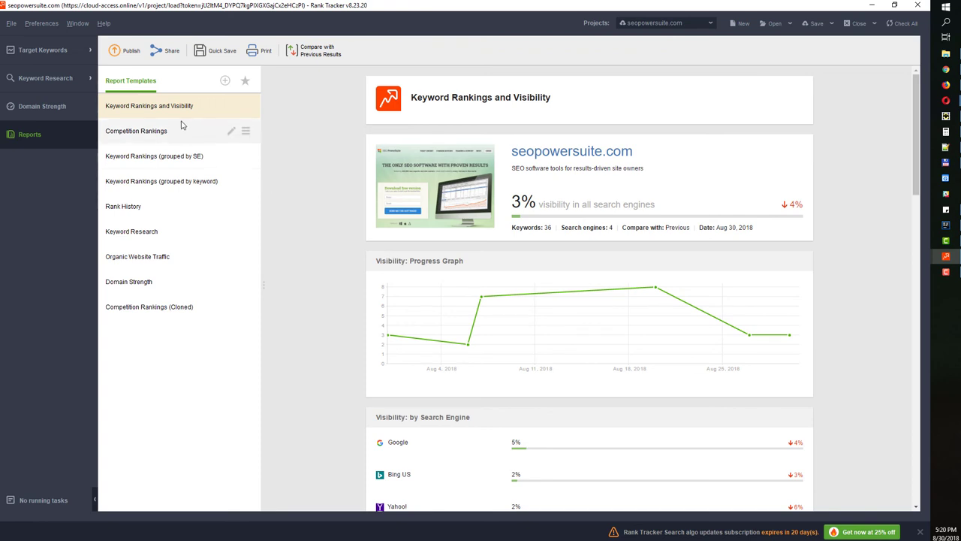
Preview the Competition Rankings template and open it in the template editor
left_click(150, 131)
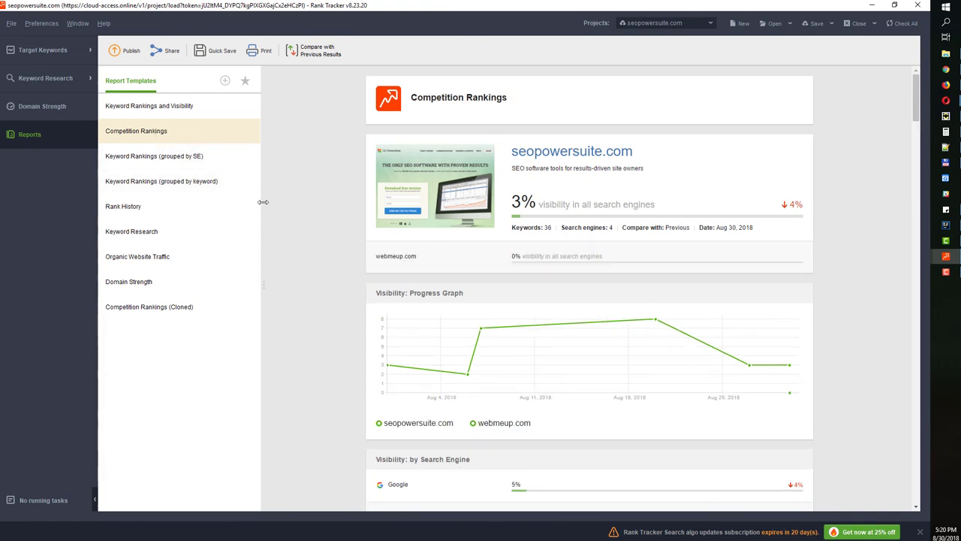
scroll(366, 225, "down", 3)
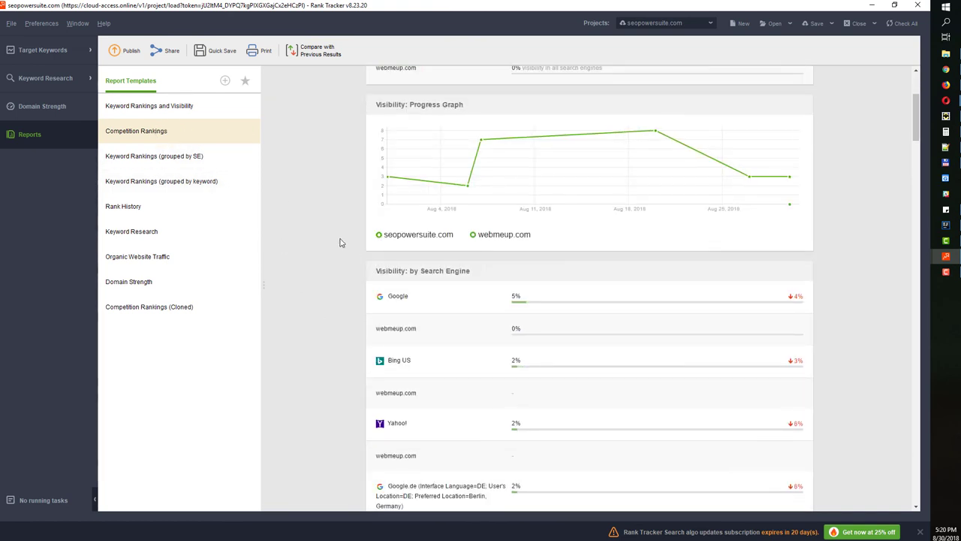
mouse_move(250, 142)
left_click(231, 133)
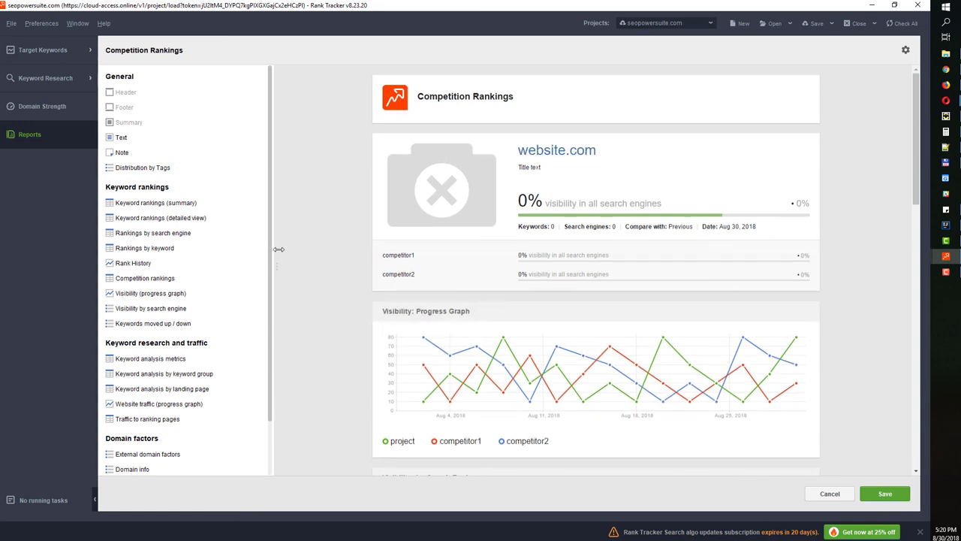
Add two Keyword rankings (summary) widgets to the template
scroll(417, 91, "down", 10)
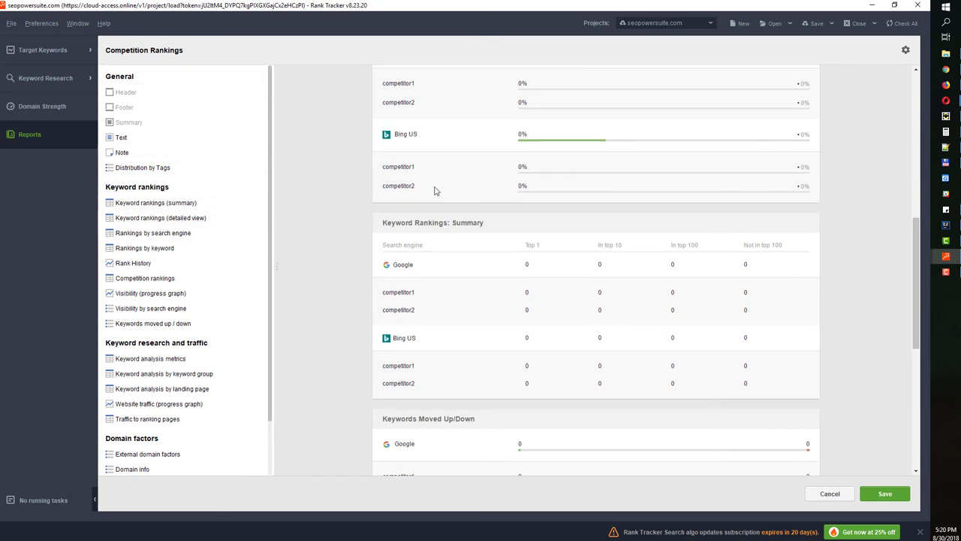
double_click(133, 209)
left_click(255, 205)
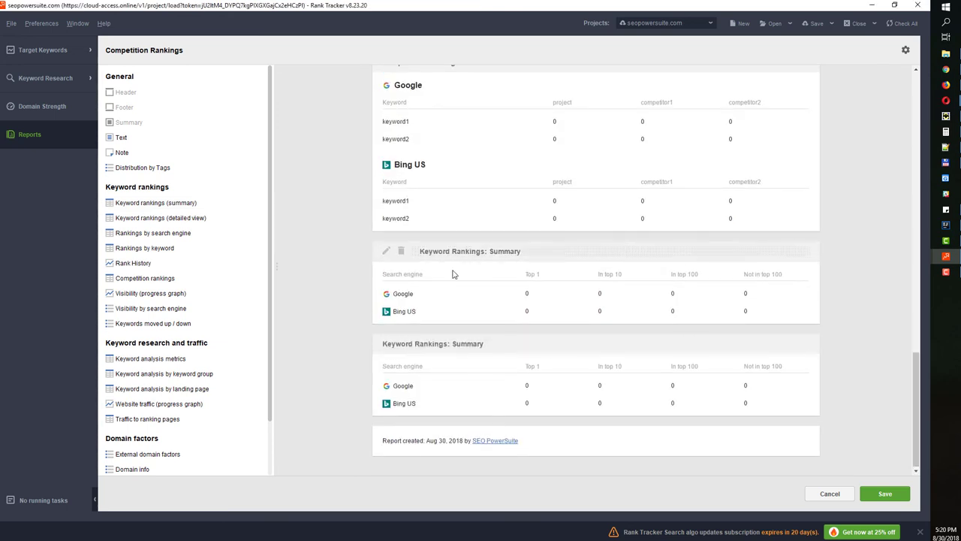
Delete the Competition Rankings and Keywords Moved Up/Down widgets, then save the template
scroll(398, 251, "up", 3)
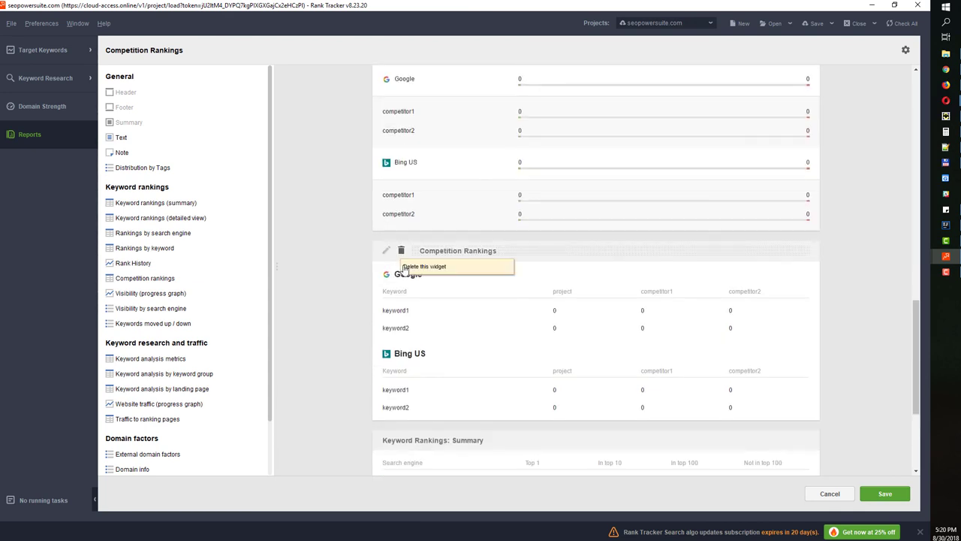
scroll(430, 317, "down", 4)
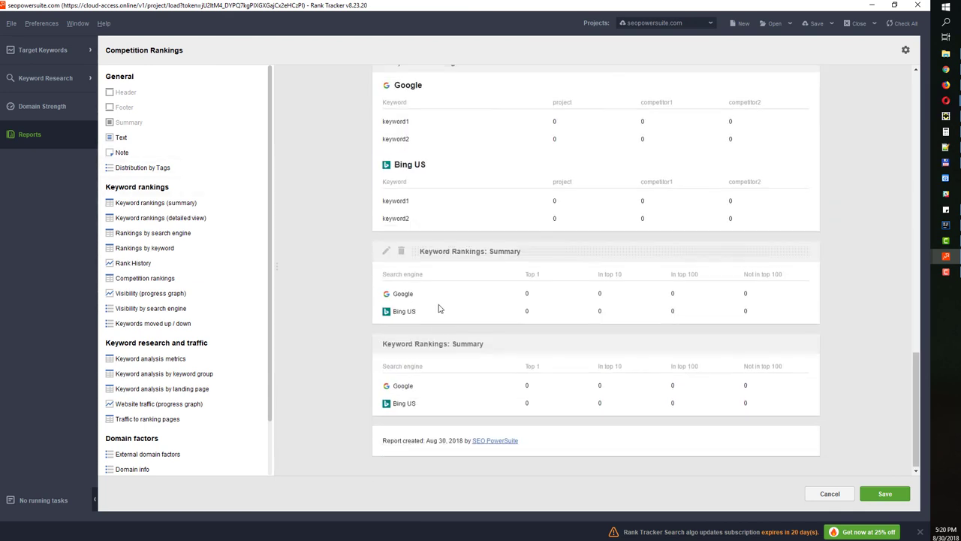
scroll(402, 225, "up", 3)
scroll(405, 211, "up", 1)
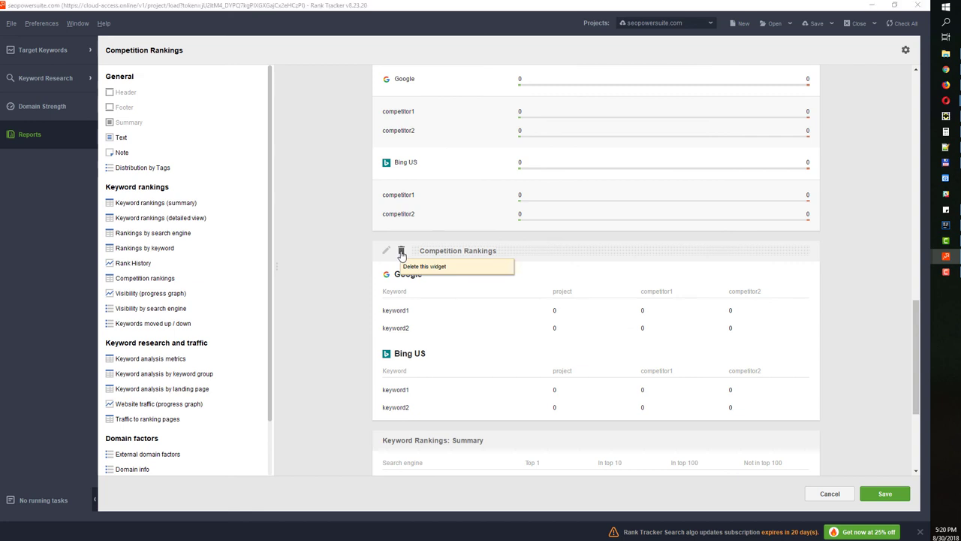
left_click(400, 250)
left_click(443, 290)
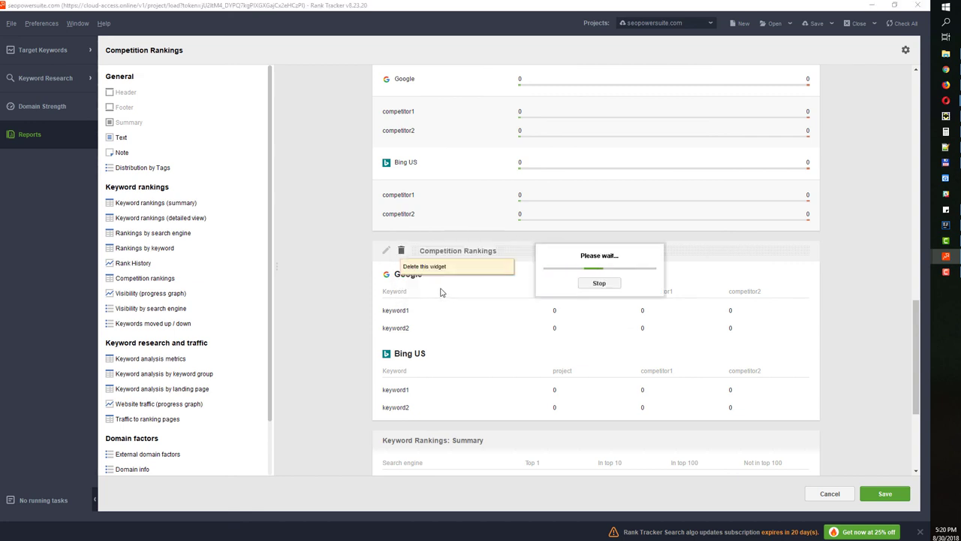
scroll(415, 250, "up", 2)
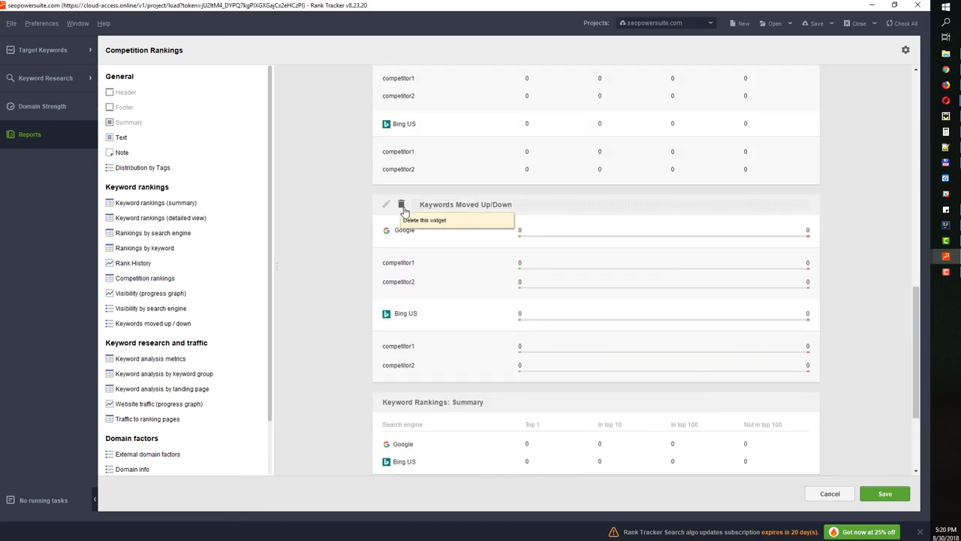
left_click(401, 204)
left_click(442, 287)
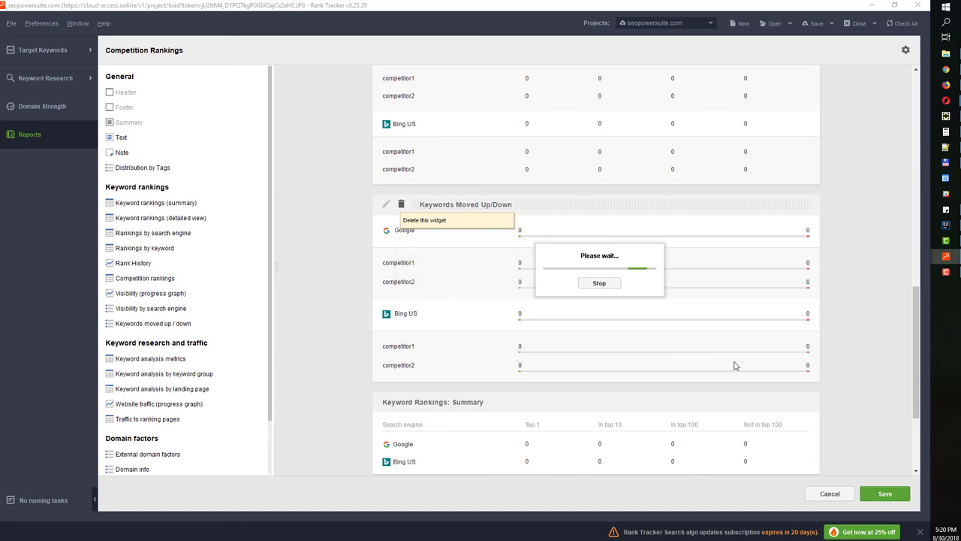
left_click(884, 493)
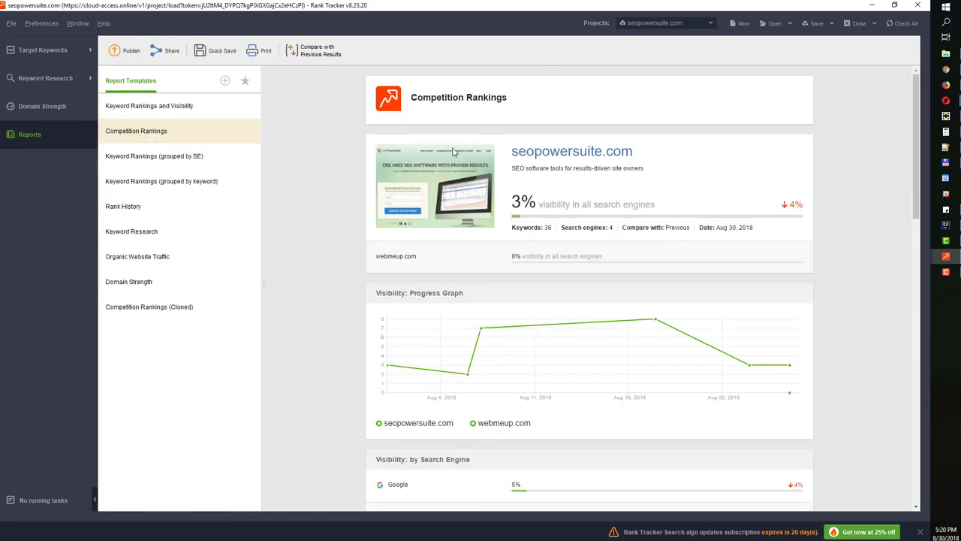
Look at Quick Save's file format options, then cancel without saving
scroll(501, 355, "down", 5)
scroll(501, 356, "down", 10)
scroll(500, 355, "up", 15)
left_click(213, 50)
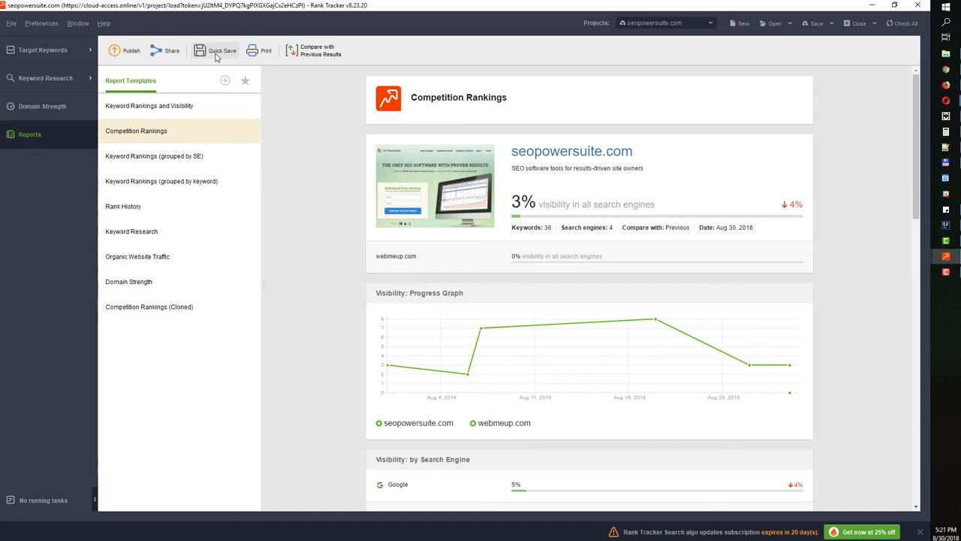
left_click(496, 388)
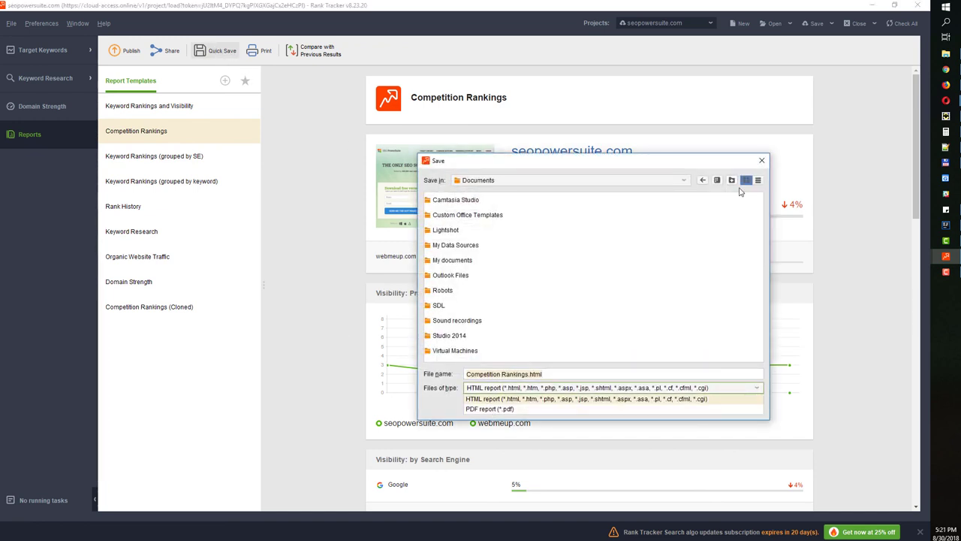
left_click(761, 160)
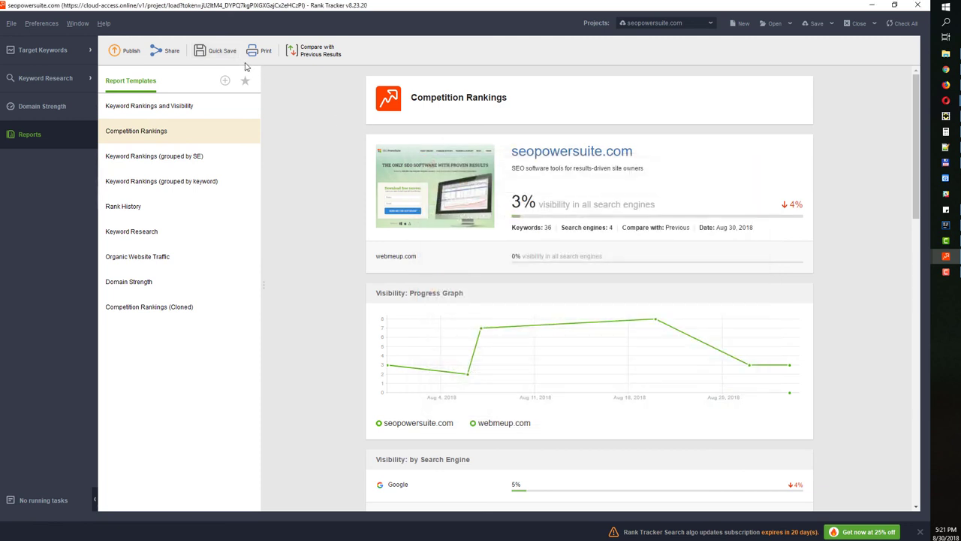
Generate the report's share link and load it in a new Chrome tab, then minimize Chrome
left_click(170, 52)
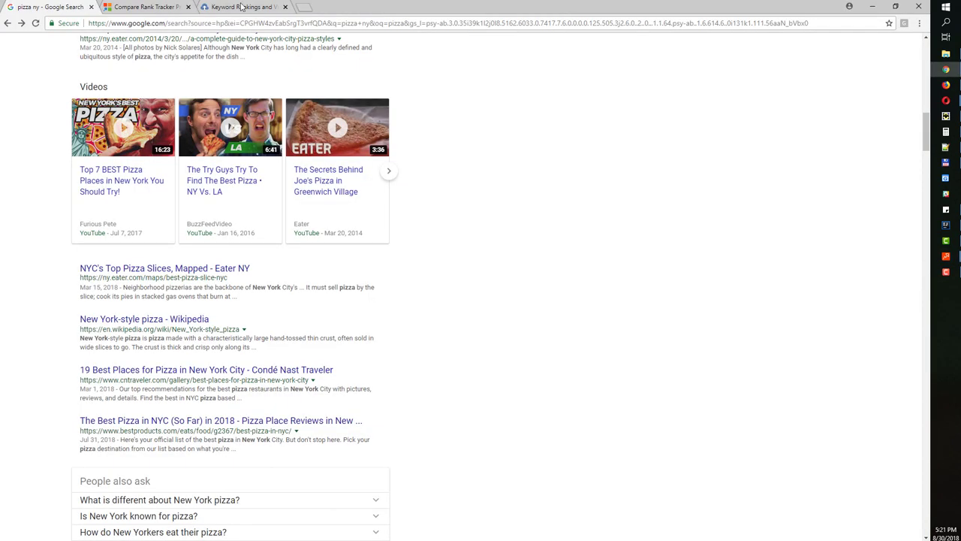
left_click(304, 7)
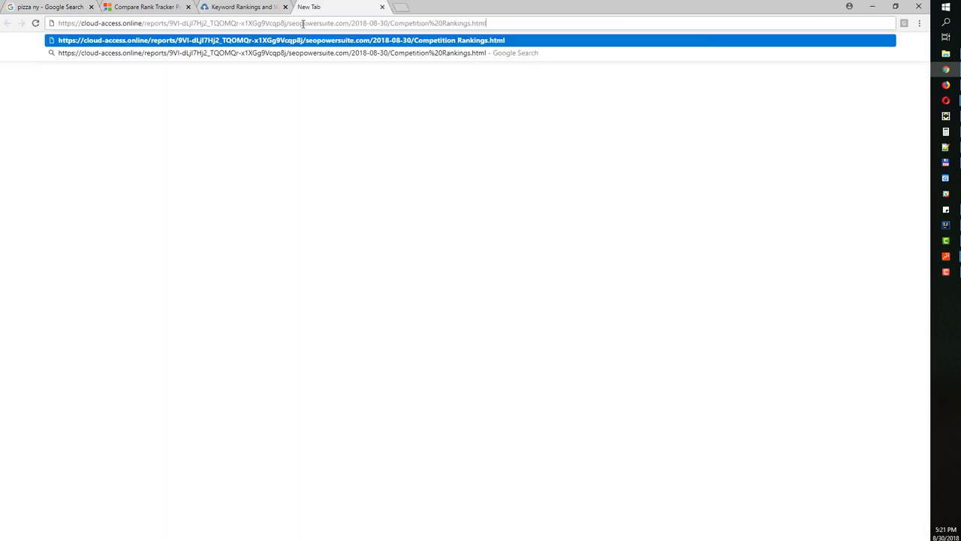
key("Return")
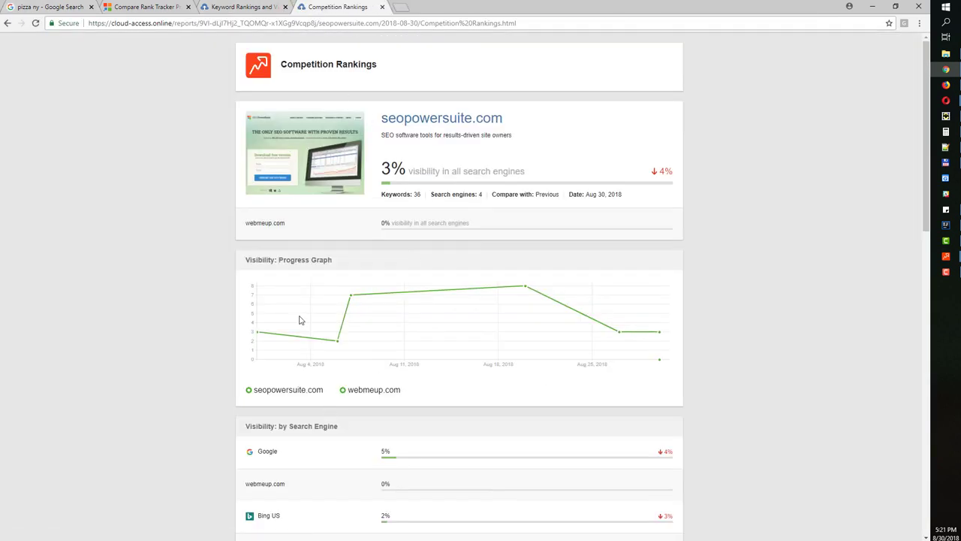
left_click(872, 6)
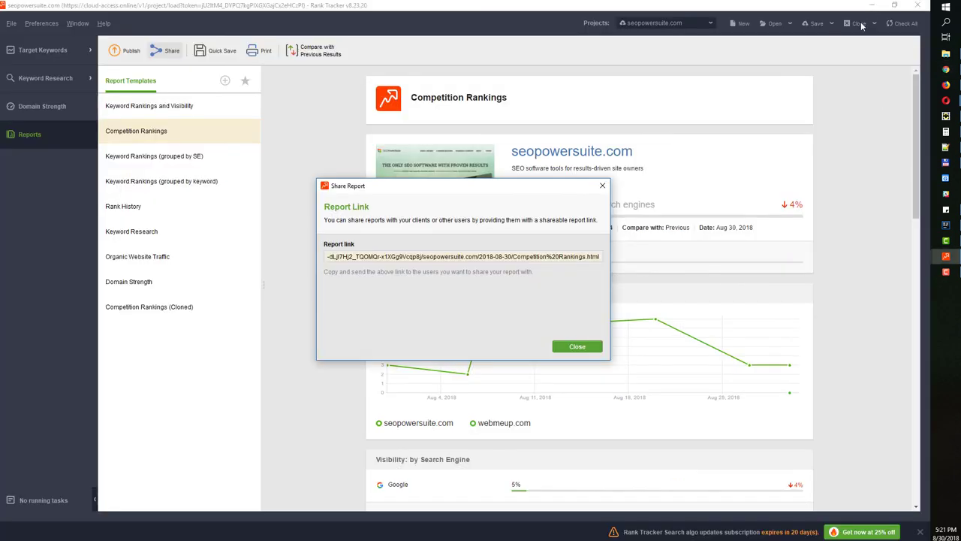
Close the Share Report dialog and switch to another application with Alt+Tab
left_click(602, 185)
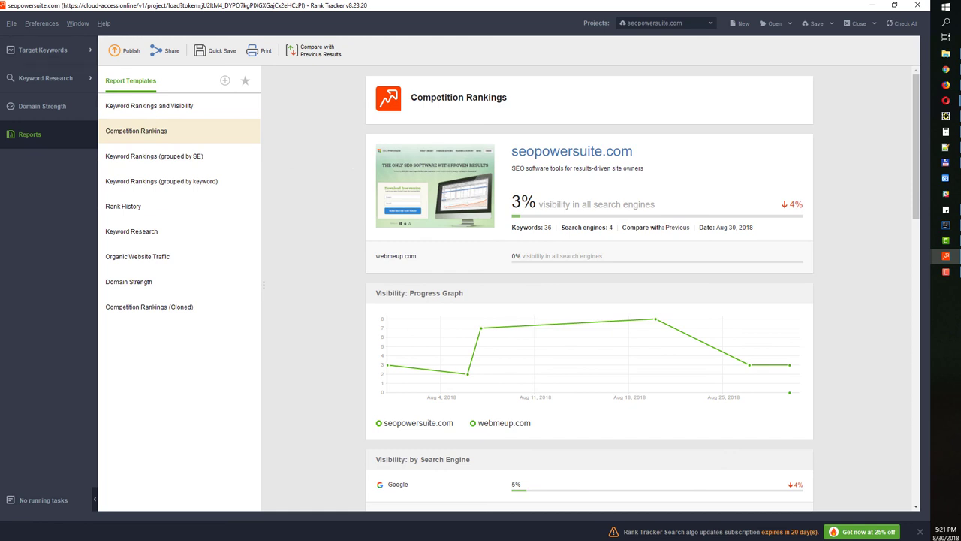
key("alt+Tab")
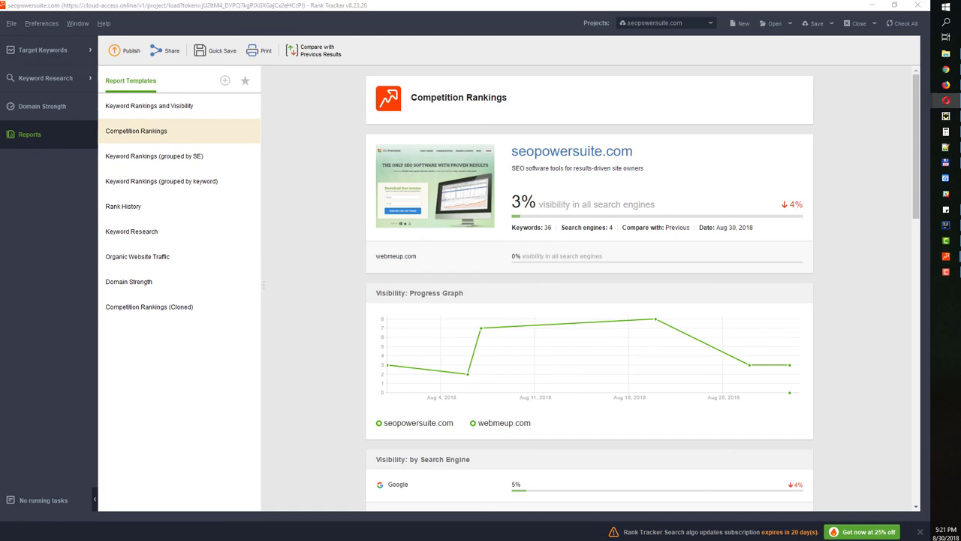